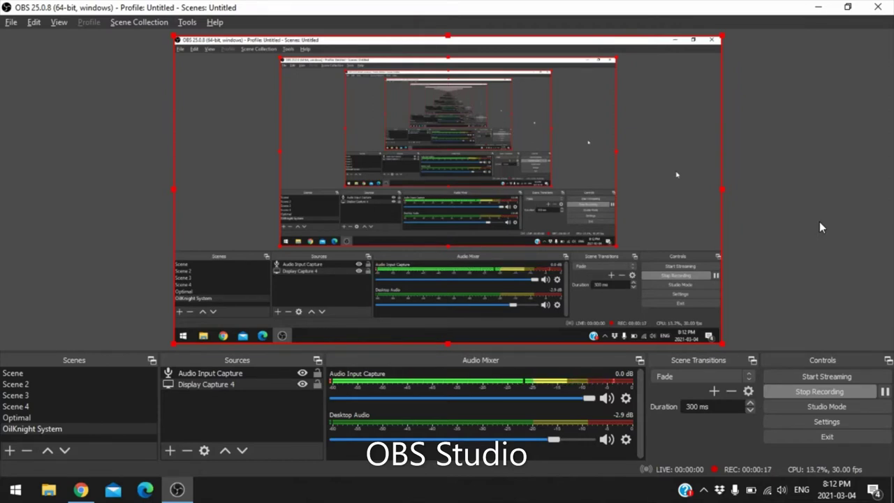
Clear the open windows to show the desktop, and return to OBS Studio.
click(818, 7)
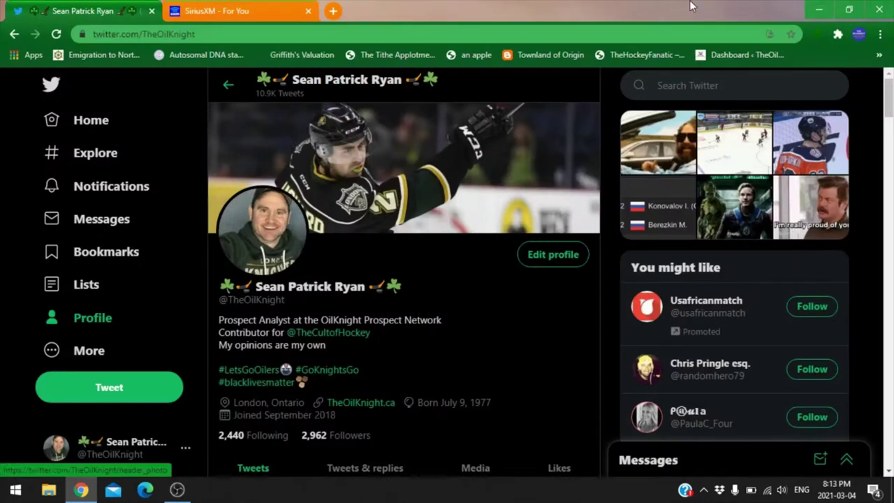
click(817, 8)
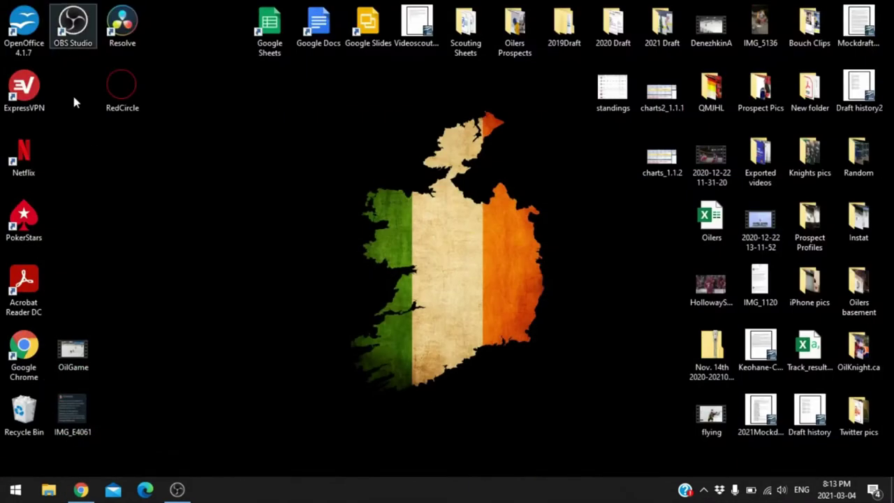
click(173, 494)
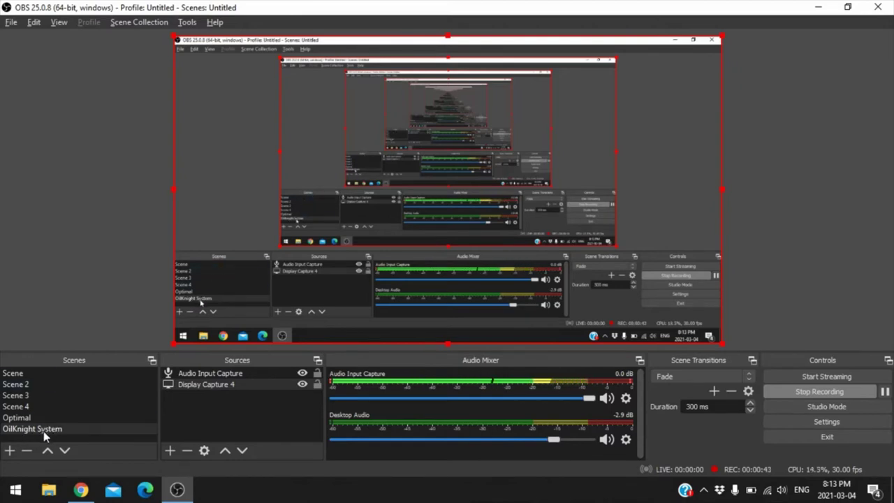
Examine the properties of the Display Capture 4 source in the OilKnight System scene, and dismiss them without changes.
click(223, 383)
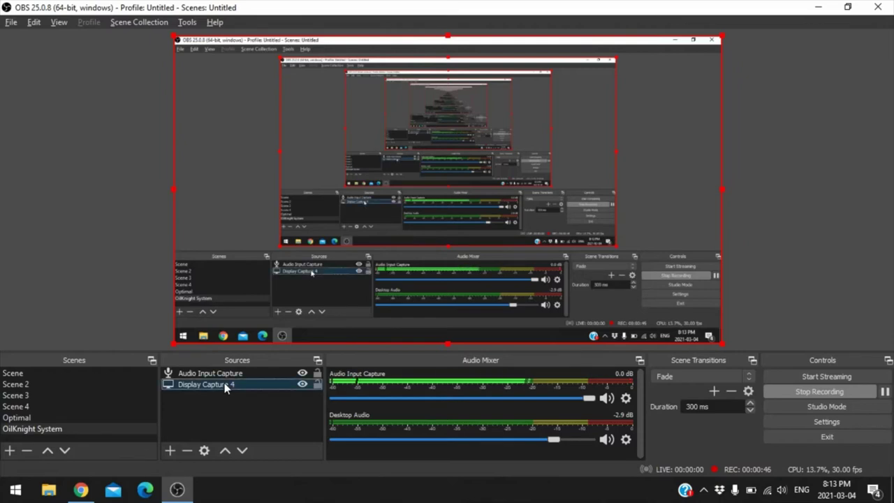
click(201, 451)
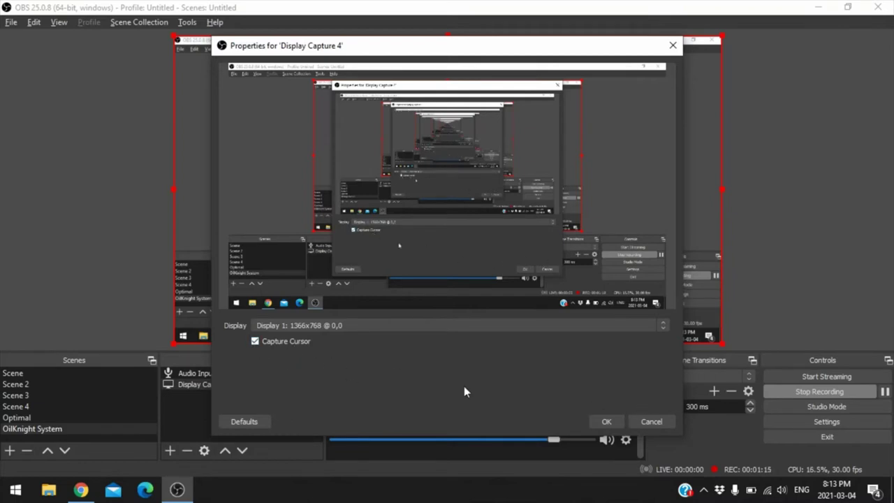
click(651, 422)
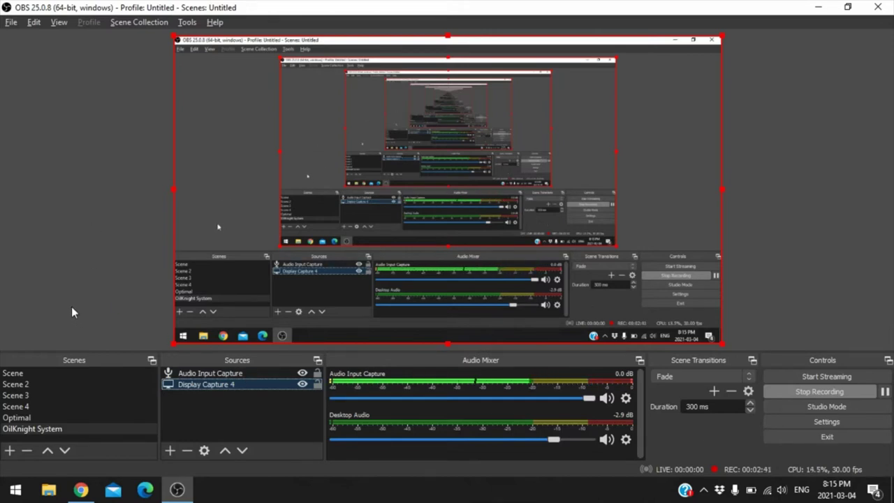
Clear the browser and OBS windows off the desktop, and open the Videos folder in File Explorer.
click(81, 491)
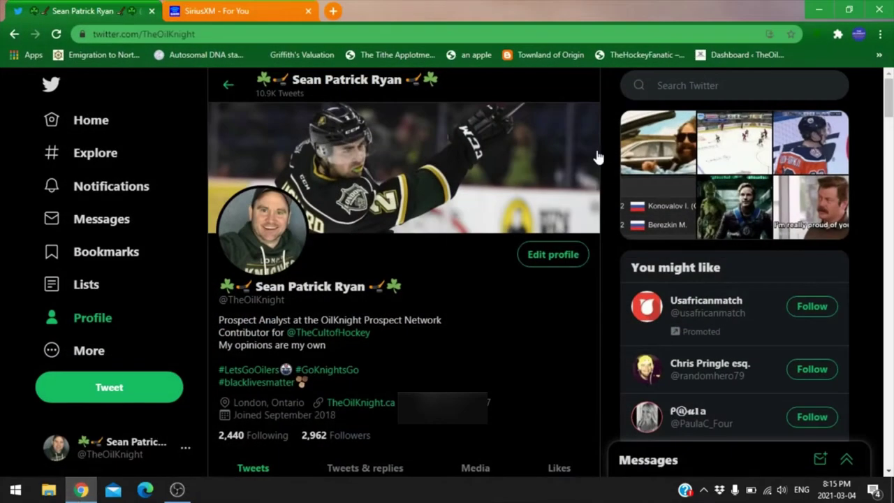
click(831, 6)
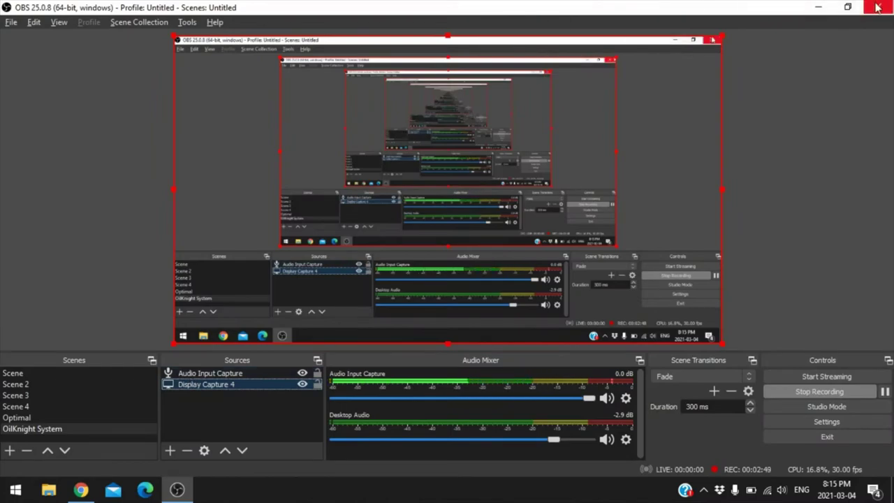
click(818, 7)
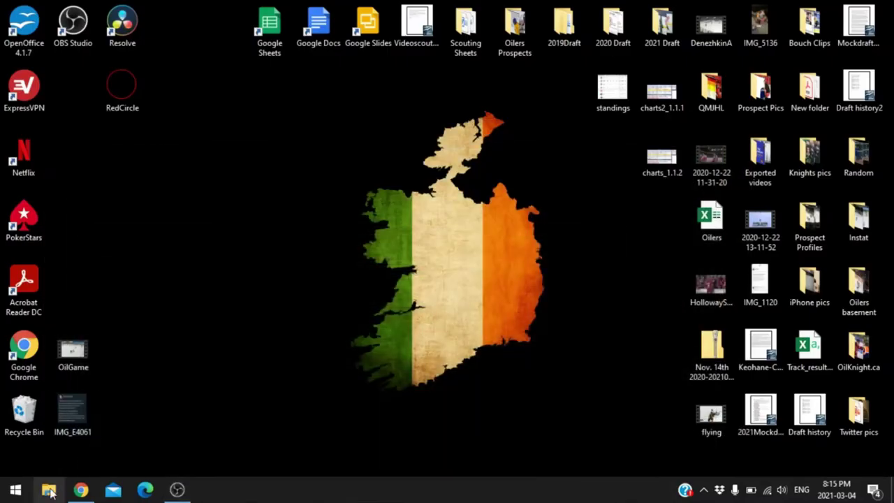
click(49, 491)
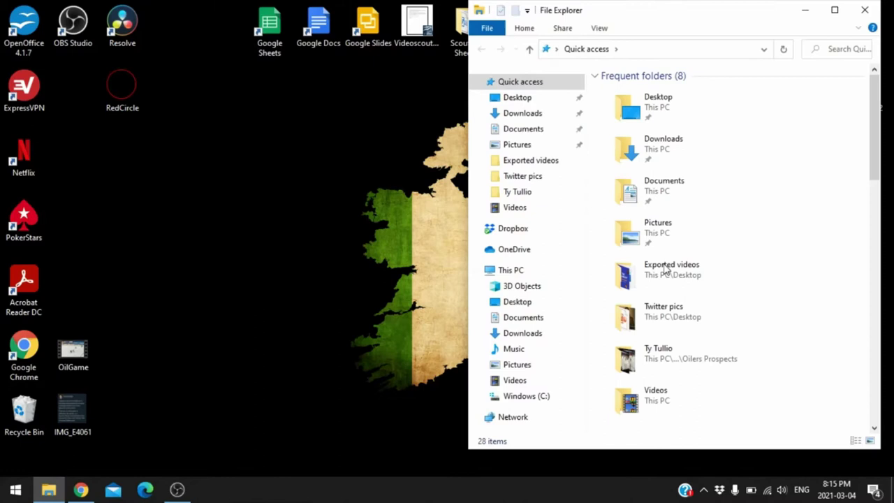
click(526, 379)
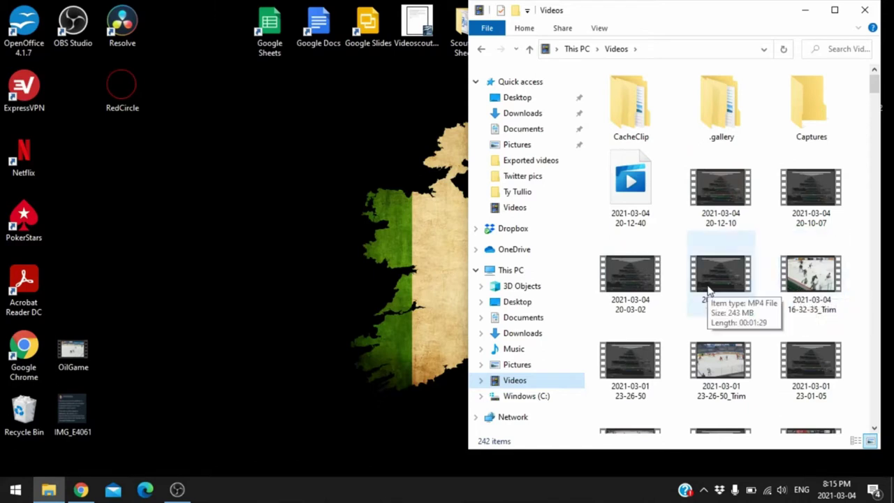
key(alt+Tab)
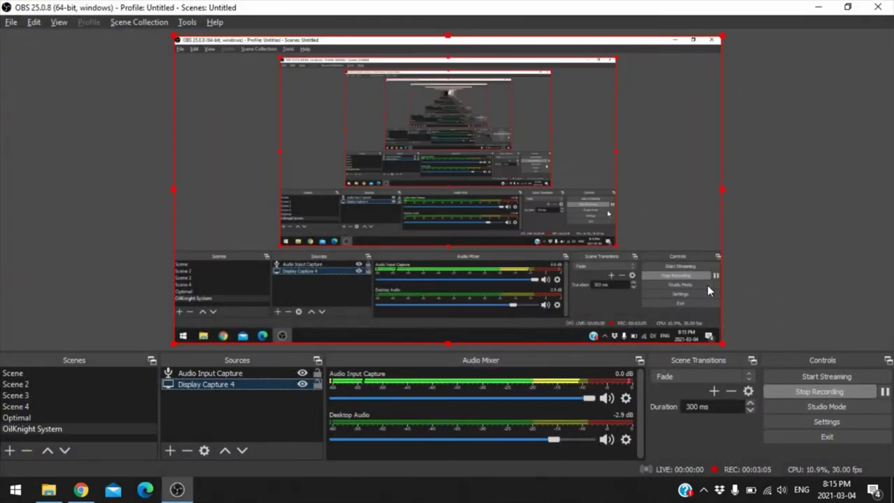
key(alt+Tab)
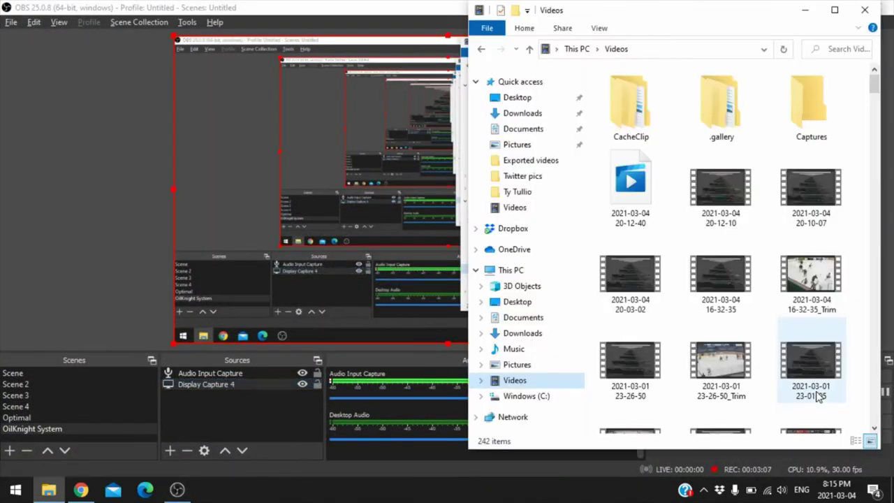
click(726, 300)
double_click(727, 301)
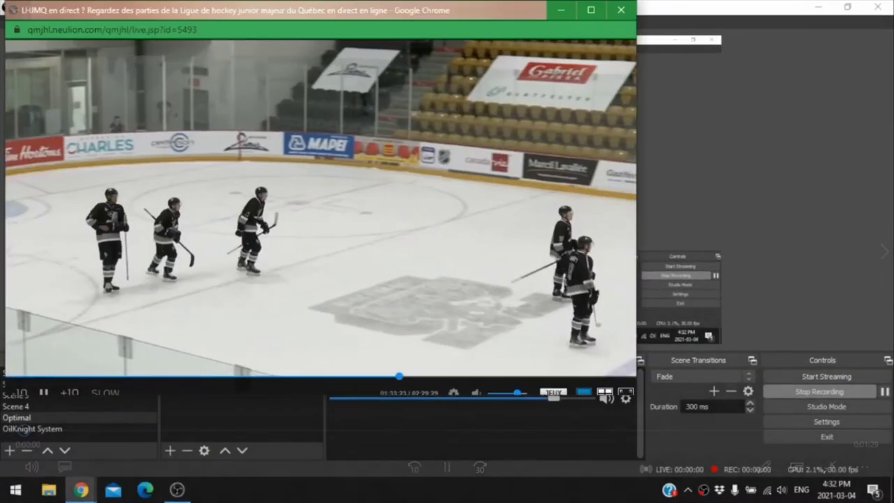
key(XF86AudioLowerVolume)
key(XF86AudioLowerVolume)
key(XF86AudioLowerVolume)
key(XF86AudioLowerVolume)
key(XF86AudioLowerVolume)
key(XF86AudioLowerVolume)
key(XF86AudioLowerVolume)
key(XF86AudioLowerVolume)
key(XF86AudioLowerVolume)
key(XF86AudioLowerVolume)
key(XF86AudioLowerVolume)
key(XF86AudioLowerVolume)
key(XF86AudioLowerVolume)
key(XF86AudioLowerVolume)
key(XF86AudioLowerVolume)
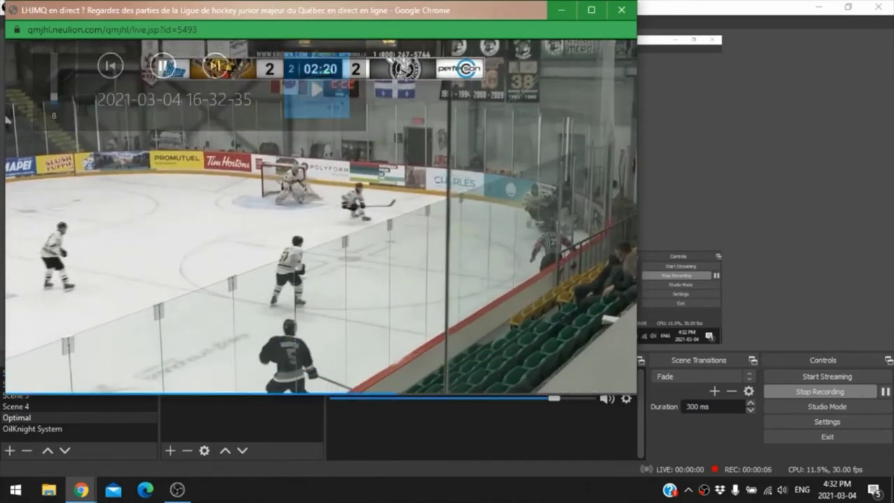
mouse_move(335, 435)
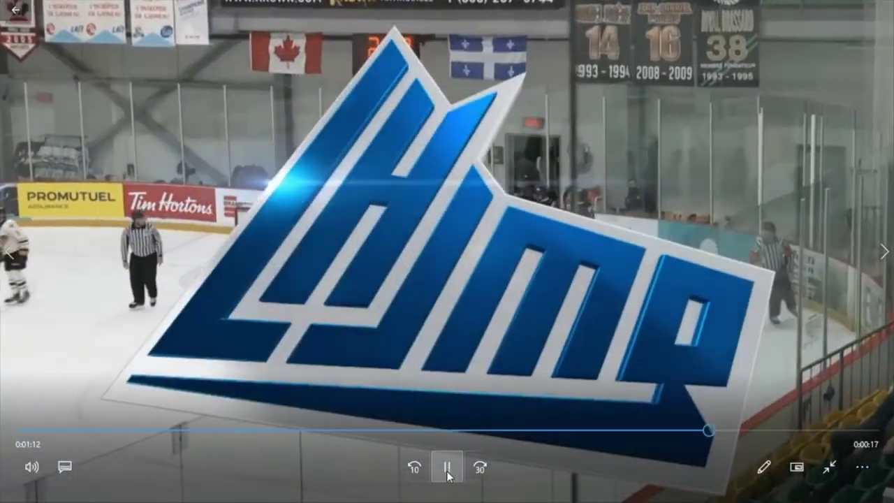
click(447, 466)
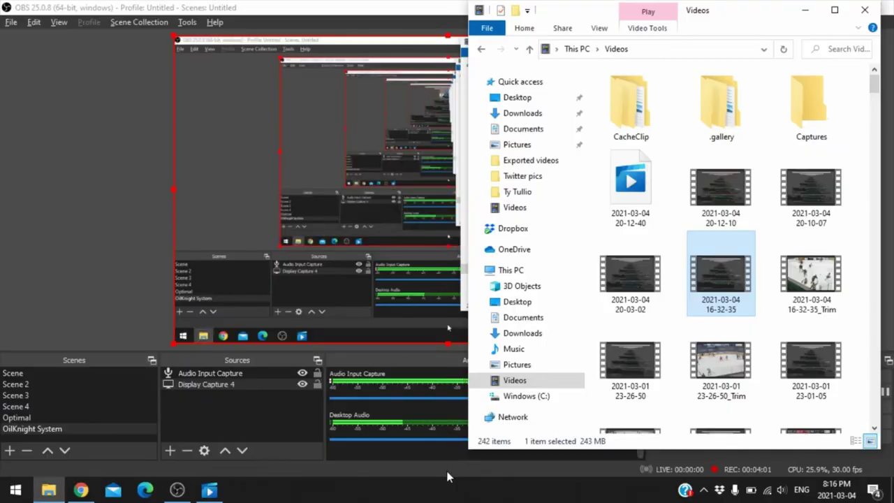
click(58, 208)
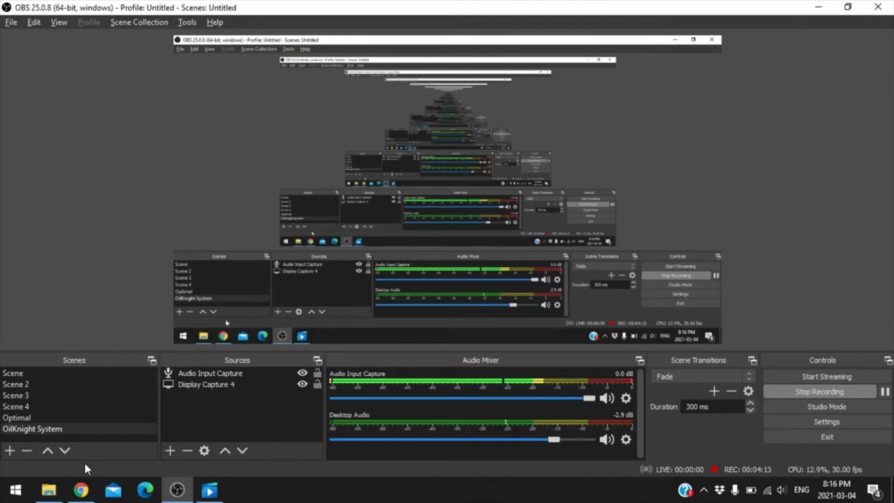
click(48, 490)
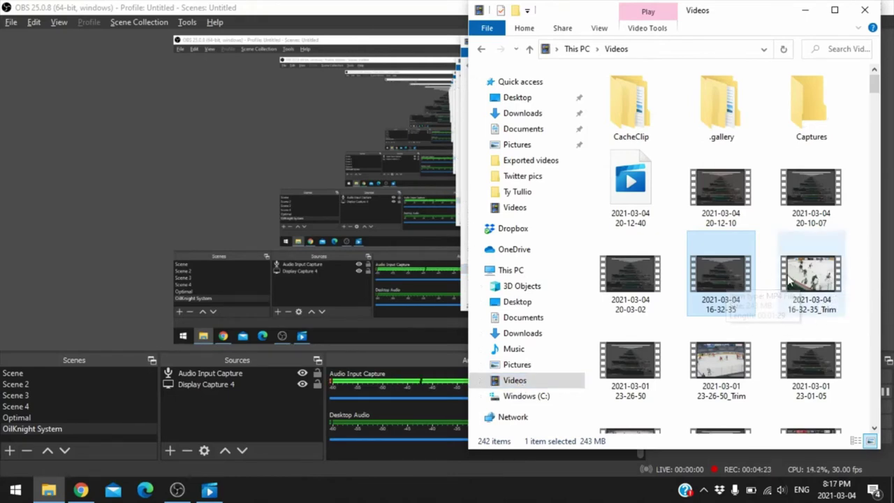
double_click(811, 282)
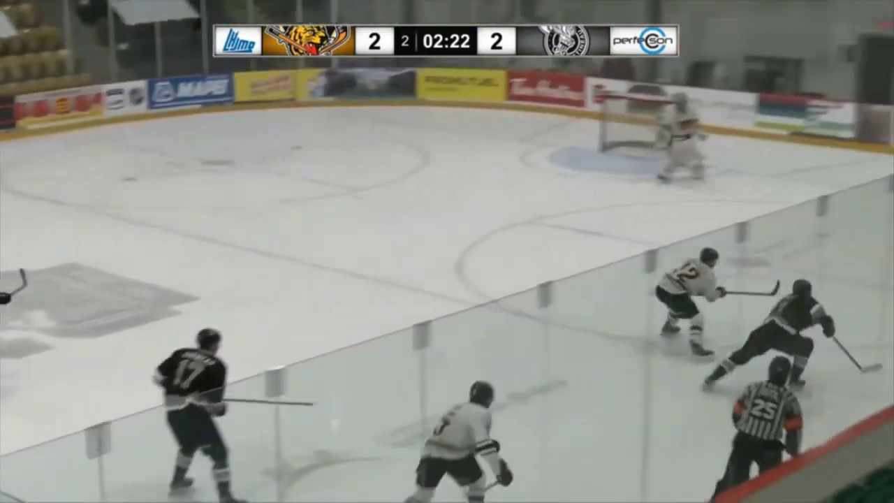
mouse_move(796, 278)
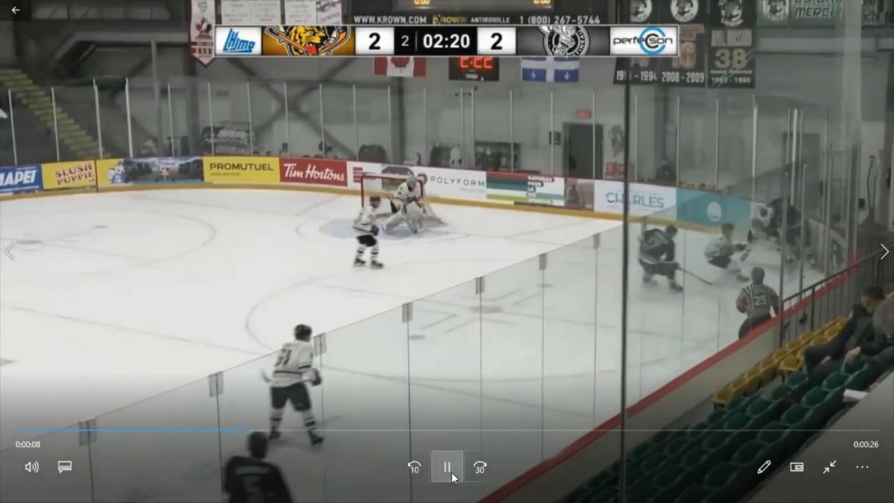
click(448, 472)
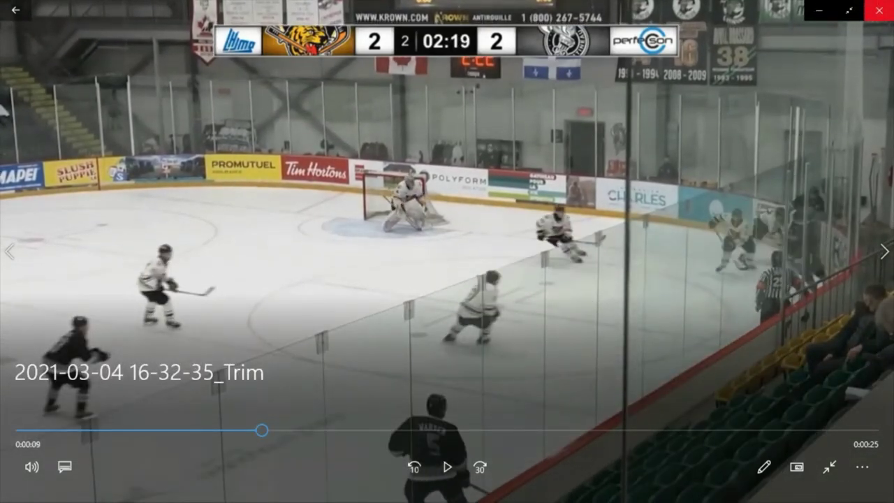
click(878, 9)
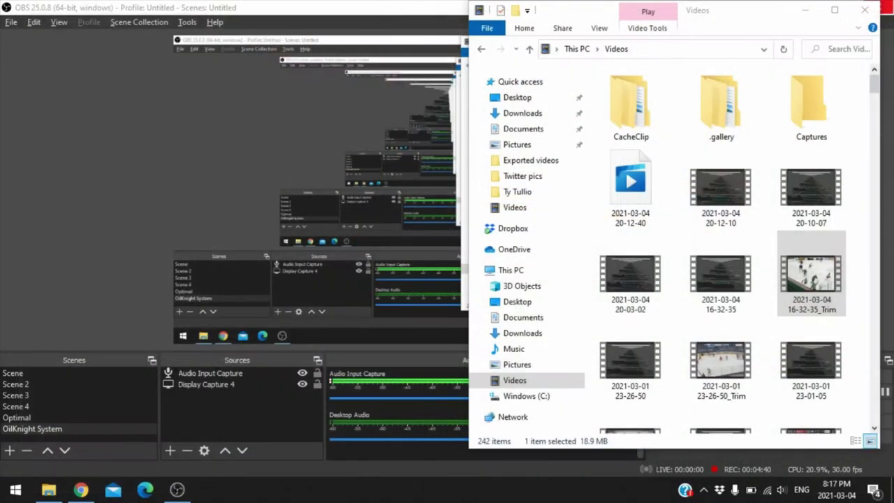
click(815, 12)
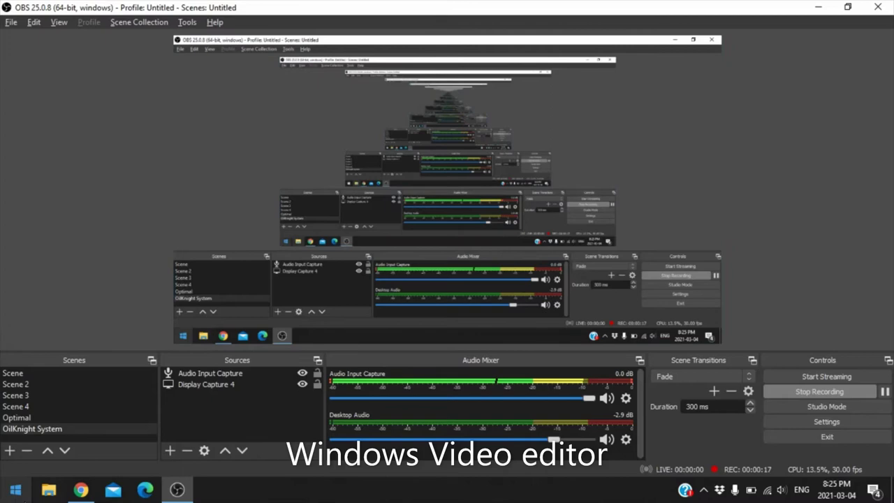
Switch to the Windows Video editor by launching it from the list of installed apps.
click(16, 489)
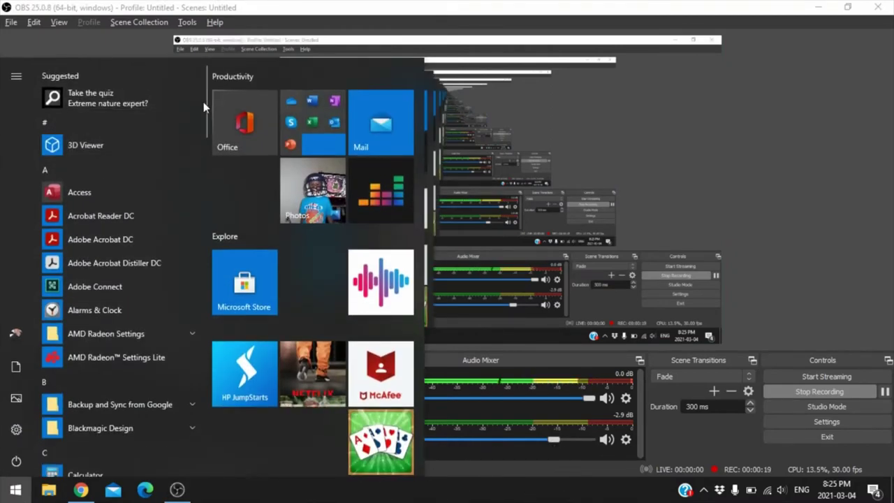
drag(205, 105, 207, 345)
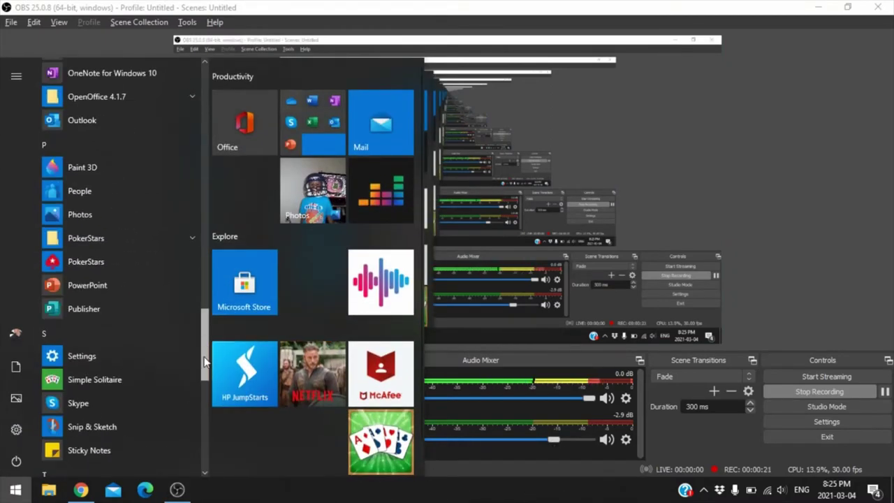
scroll(140, 370, down, 2)
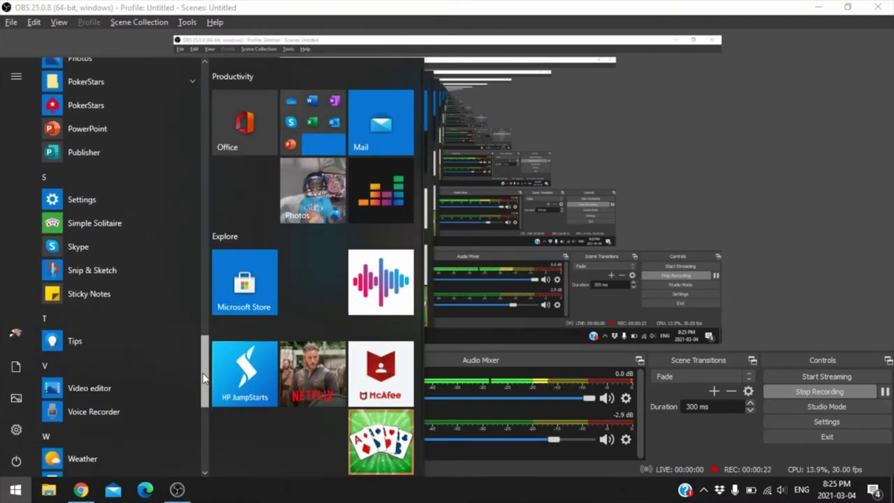
click(104, 390)
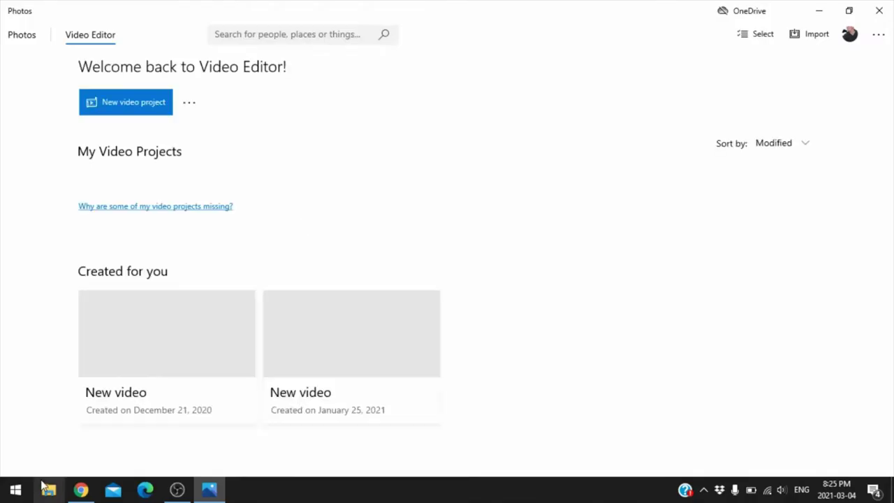
mouse_move(212, 332)
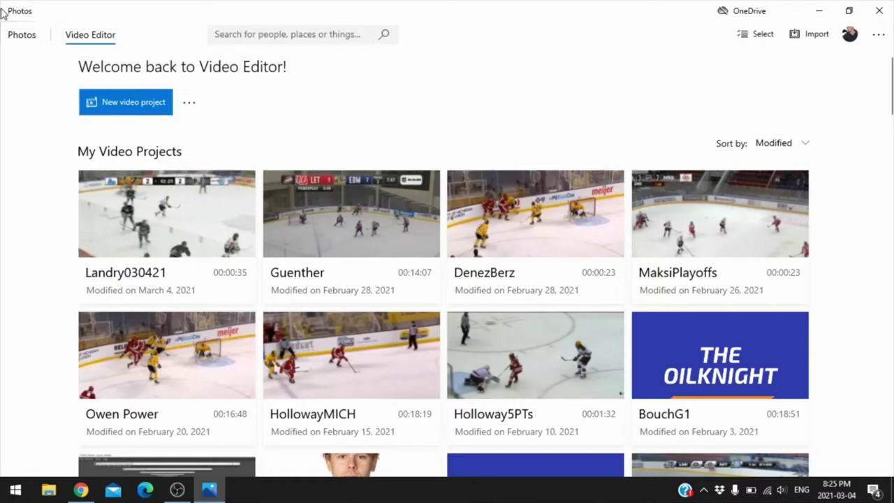
Create a new video project named Landry.
click(144, 102)
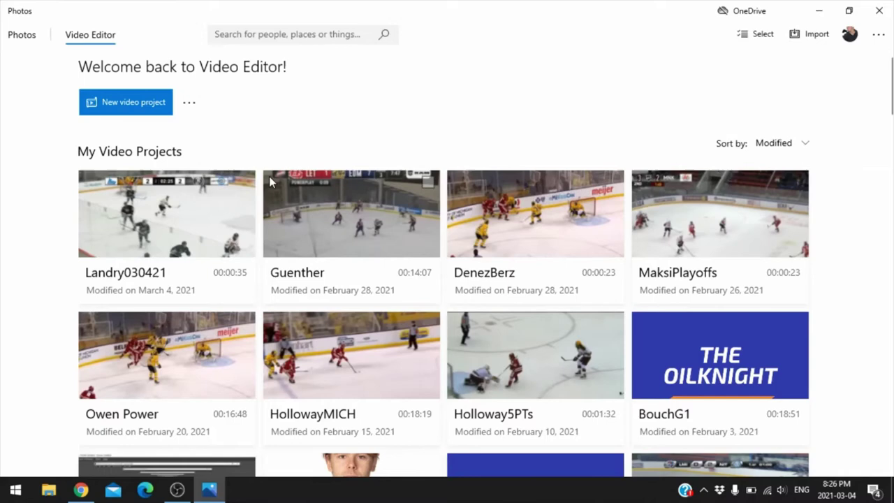
click(94, 107)
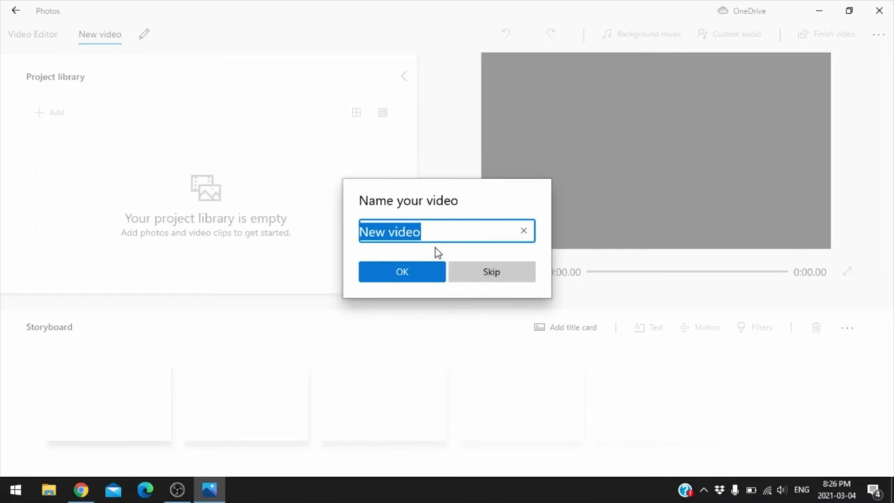
text(Landry)
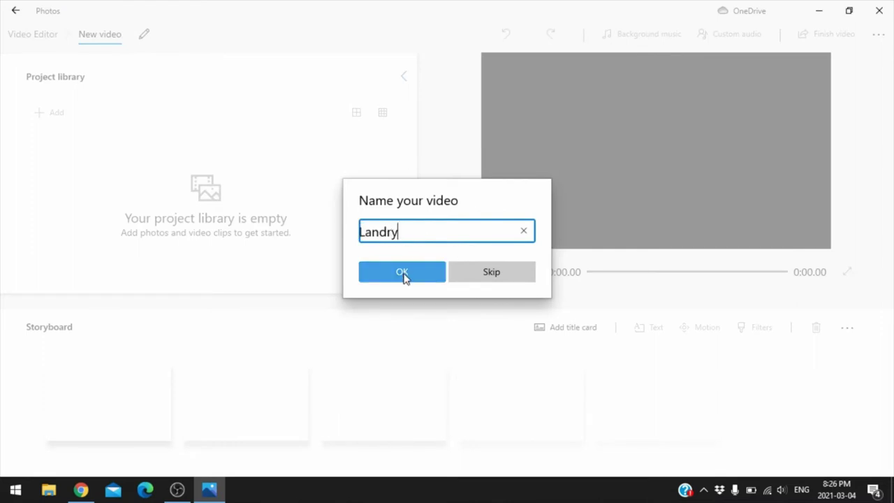
click(403, 273)
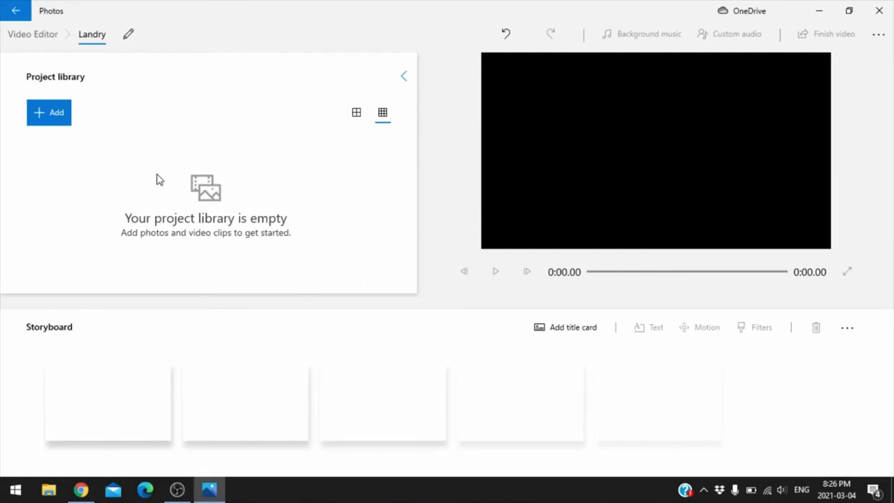
click(55, 120)
click(64, 144)
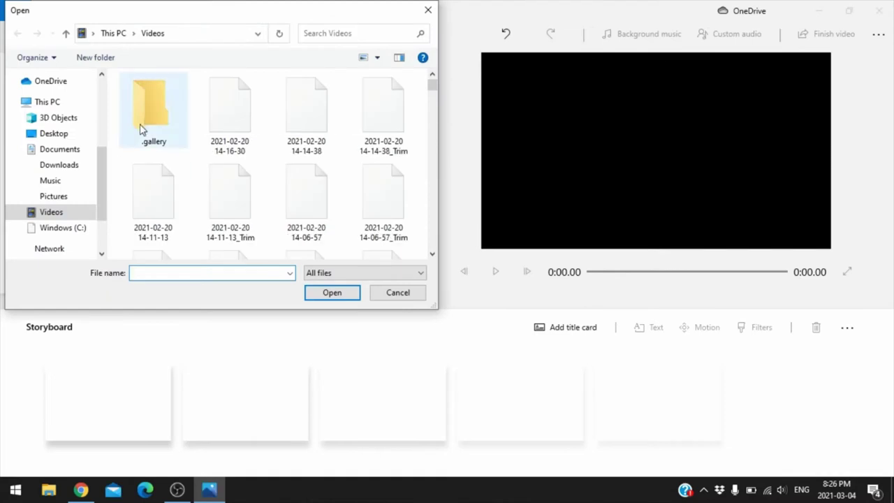
scroll(100, 179, down, 1)
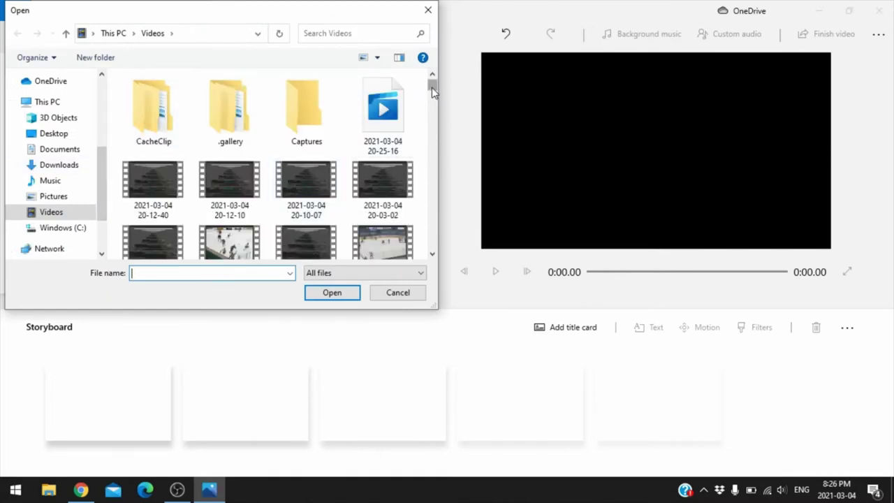
drag(431, 87, 432, 90)
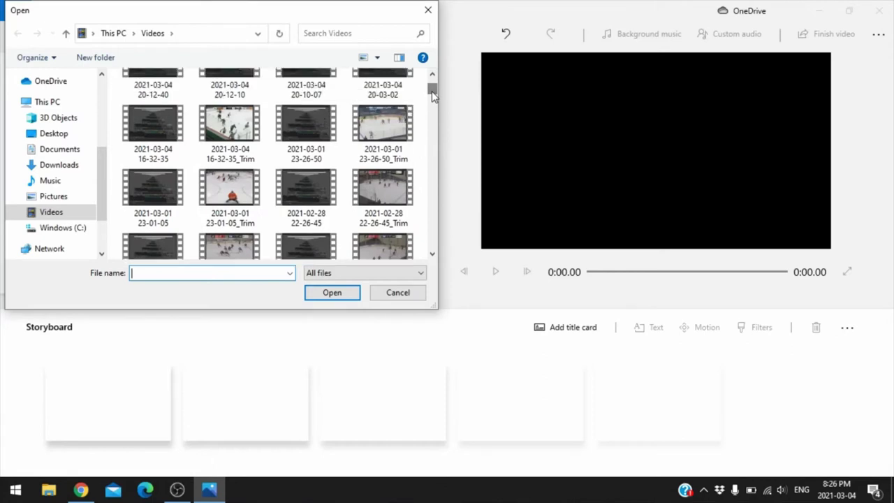
double_click(230, 146)
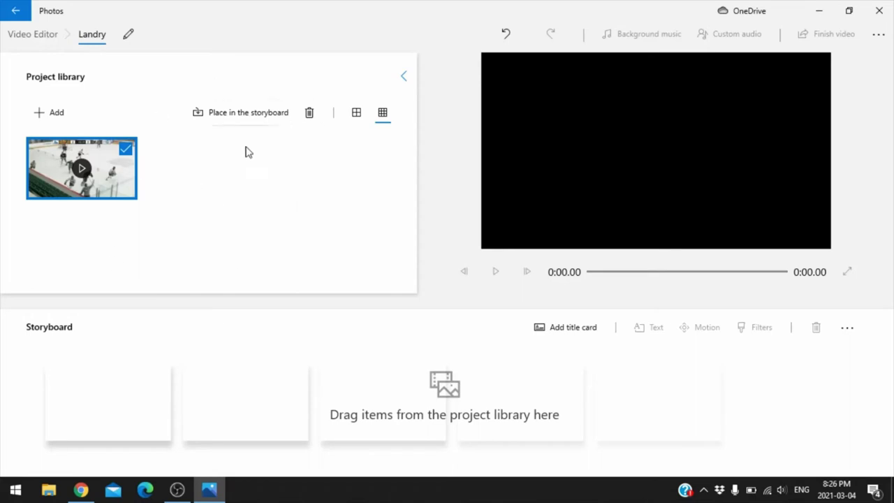
click(229, 114)
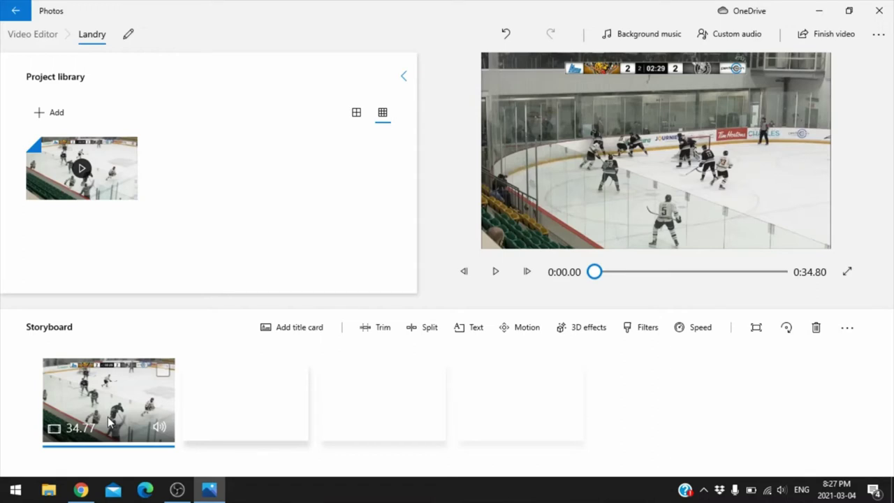
Preview the opening of the hockey clip and trim its start to 0:03.00.
click(495, 272)
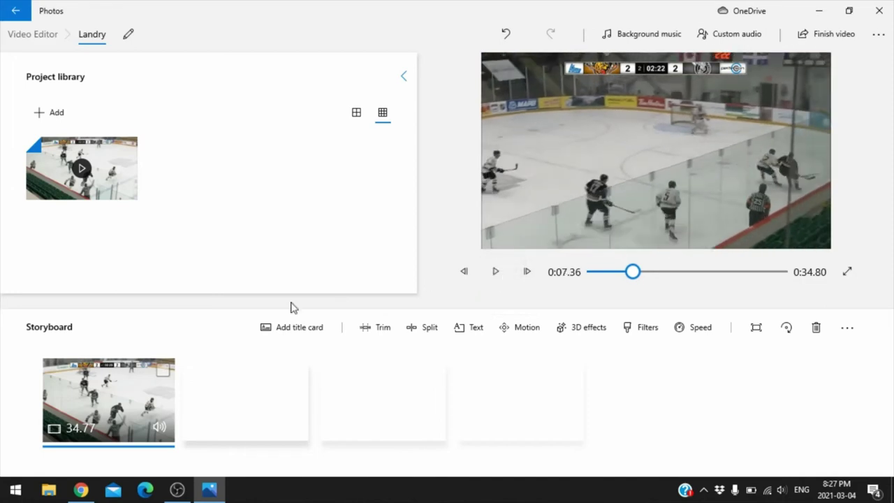
click(379, 334)
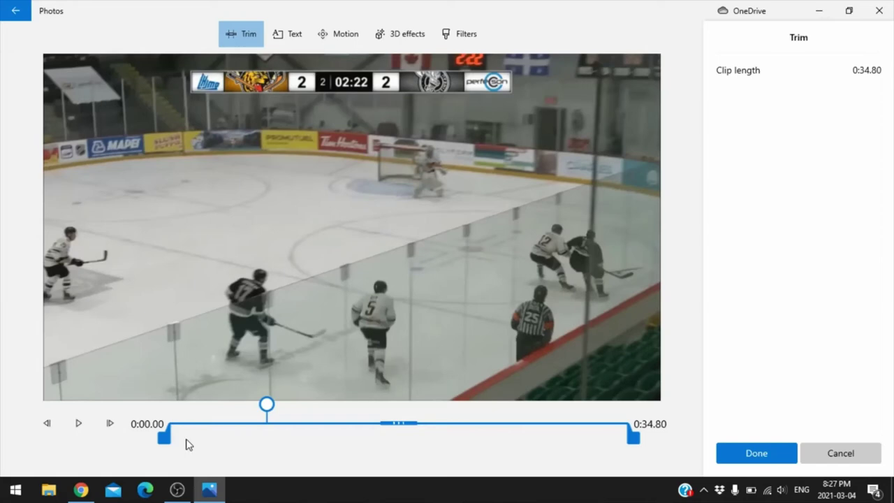
drag(266, 406, 169, 405)
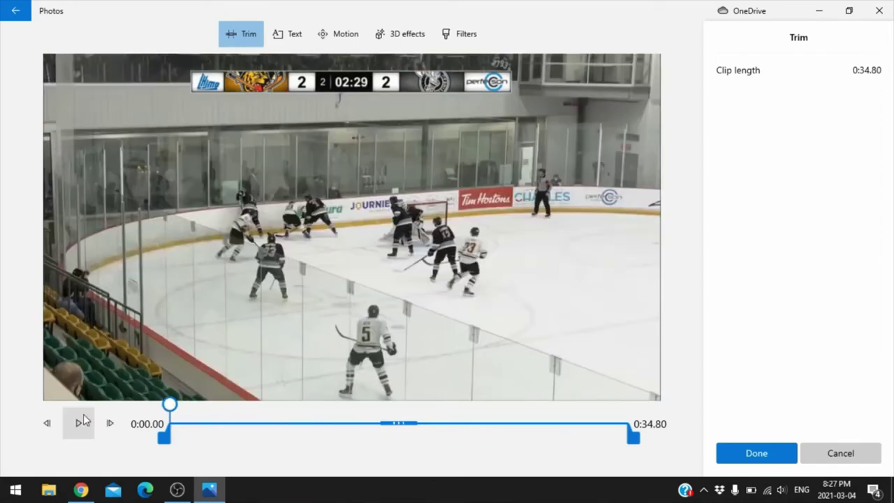
click(74, 425)
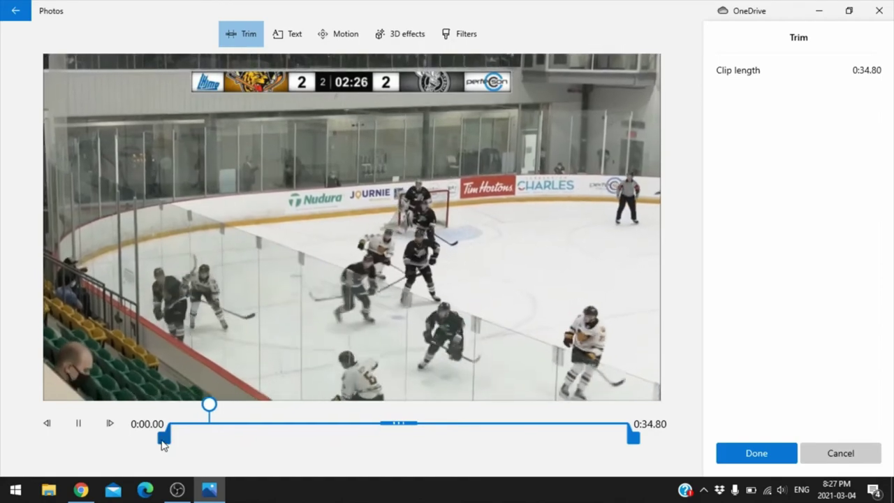
drag(164, 442, 196, 444)
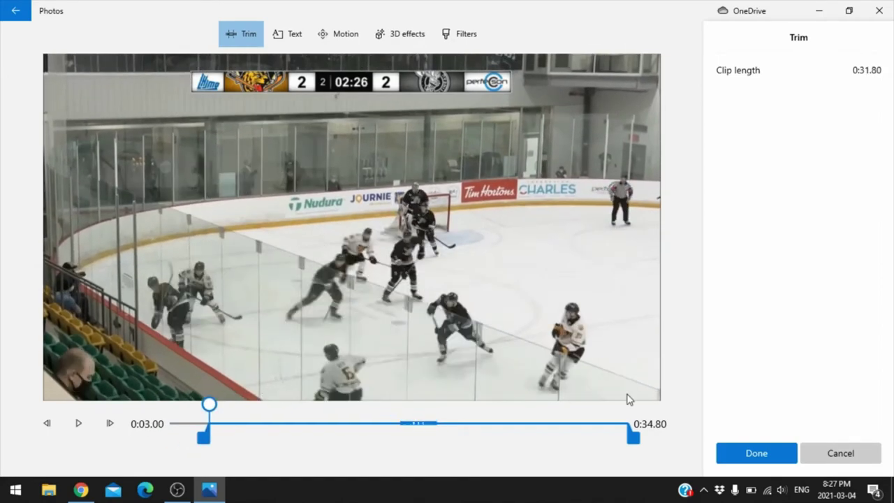
Find the end of the play in the hockey clip and trim the clip's end to 0:23.03.
drag(222, 408, 578, 404)
click(78, 423)
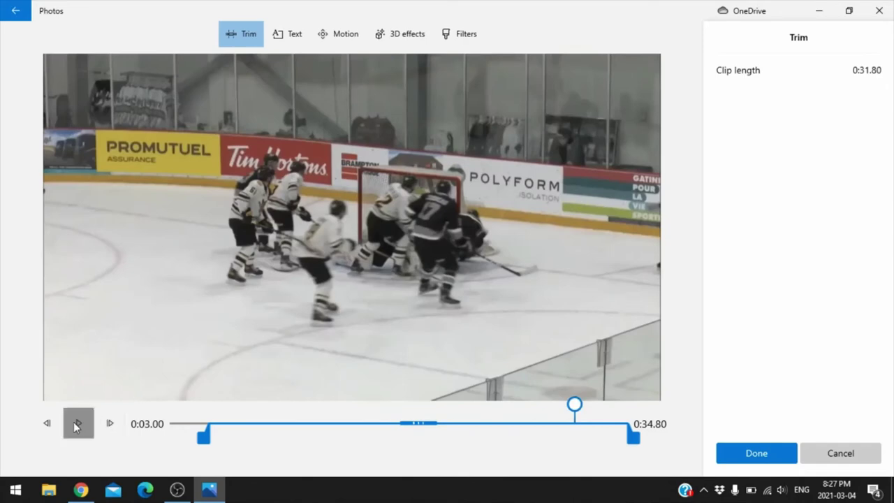
drag(632, 436, 513, 417)
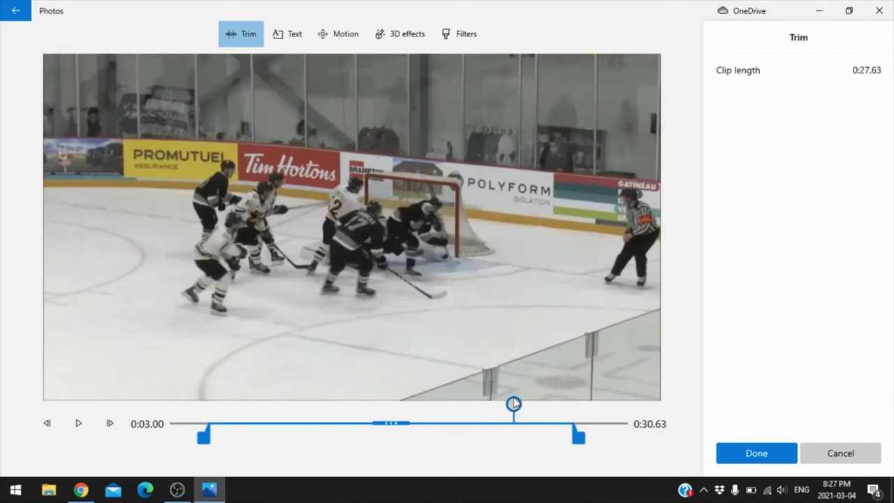
click(81, 425)
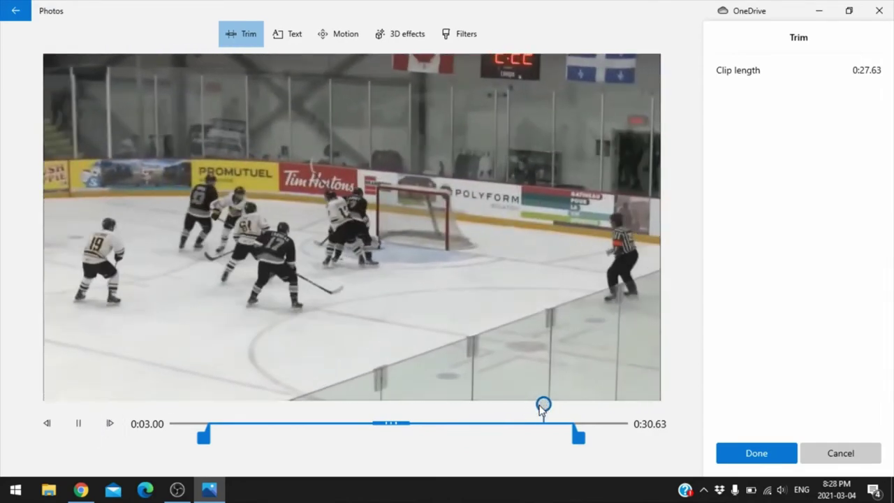
drag(537, 410, 453, 406)
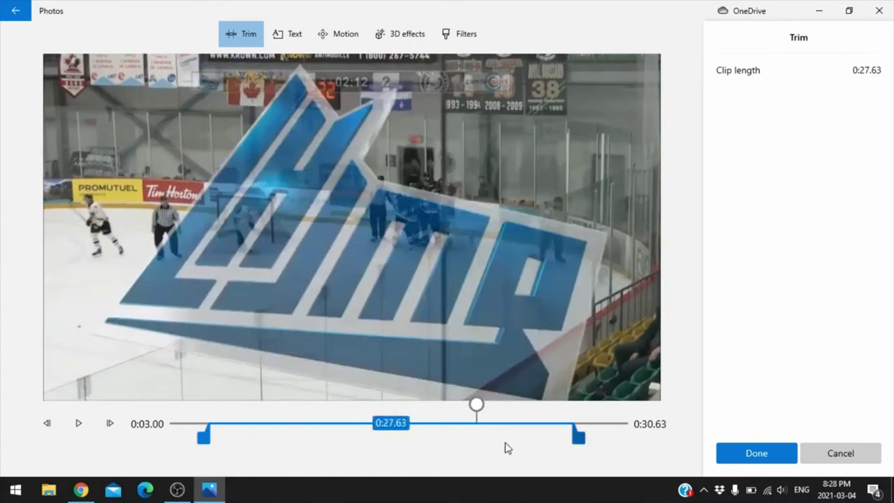
drag(578, 437, 496, 447)
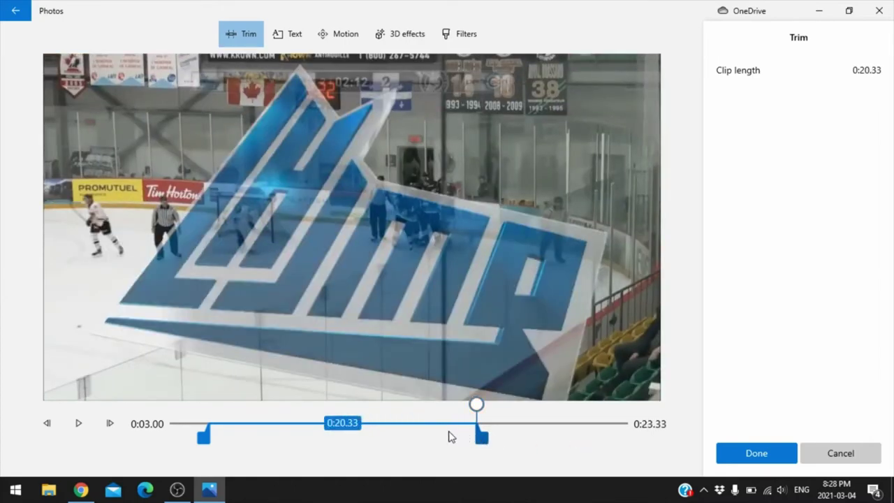
drag(451, 437, 463, 442)
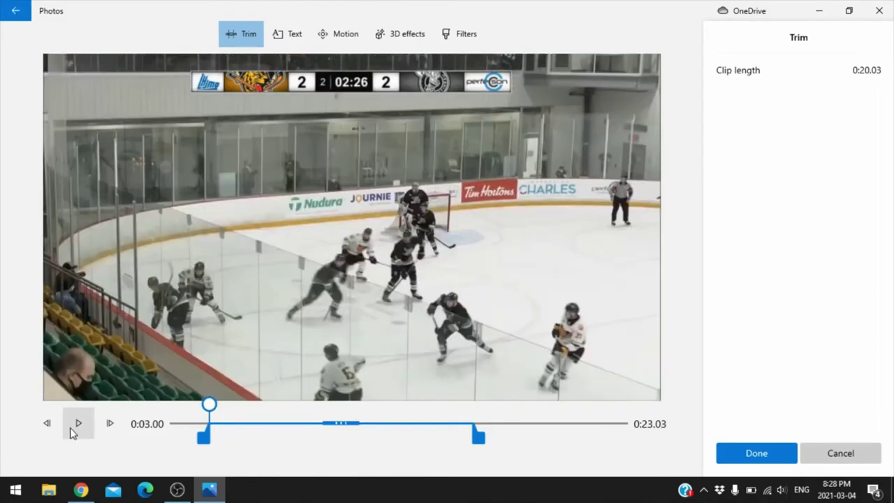
Play back the trimmed range, skipping ahead near its end, and apply the trim to the hockey clip.
click(71, 430)
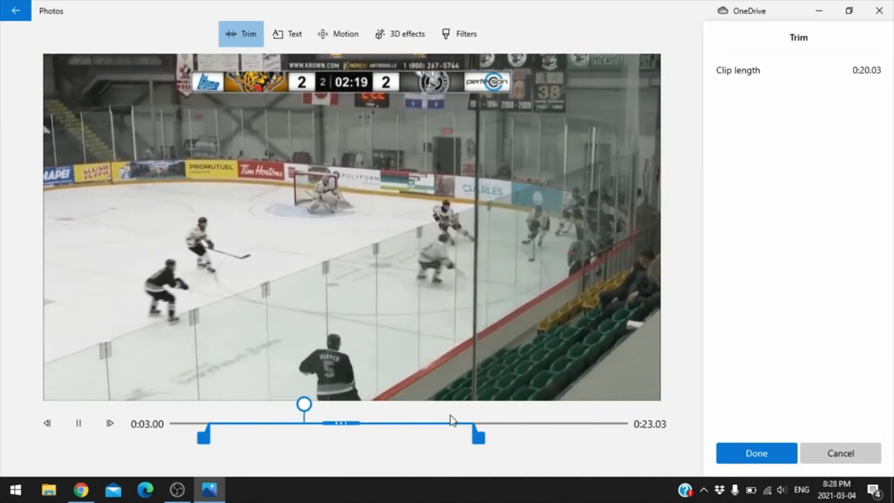
click(450, 422)
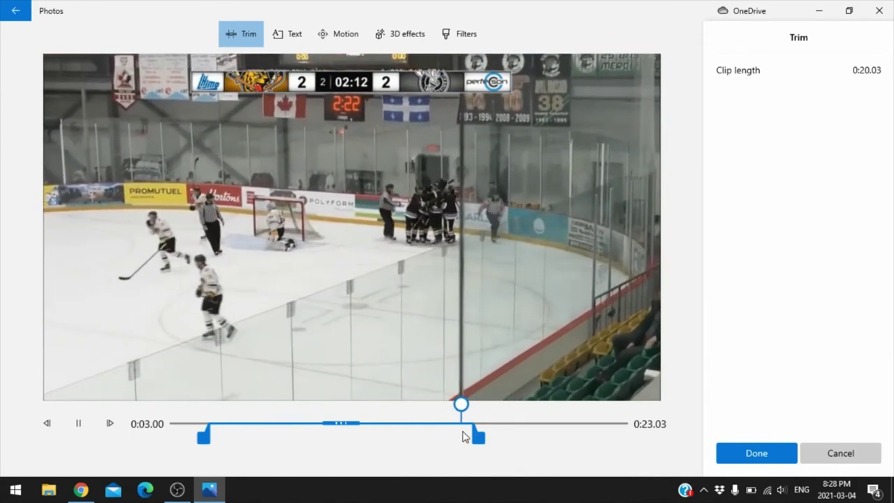
click(758, 453)
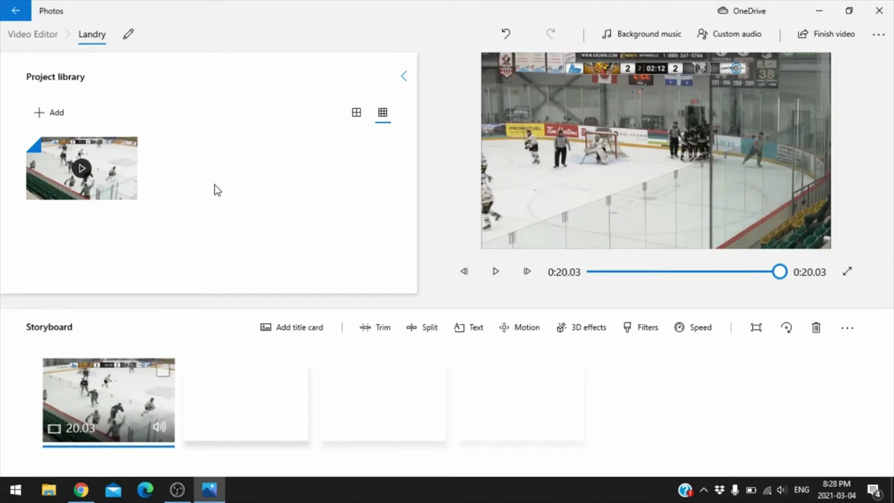
Add the Prospectnetwork image from the Desktop folder OilKnight.ca > OilKnightlogo to the project library.
click(47, 121)
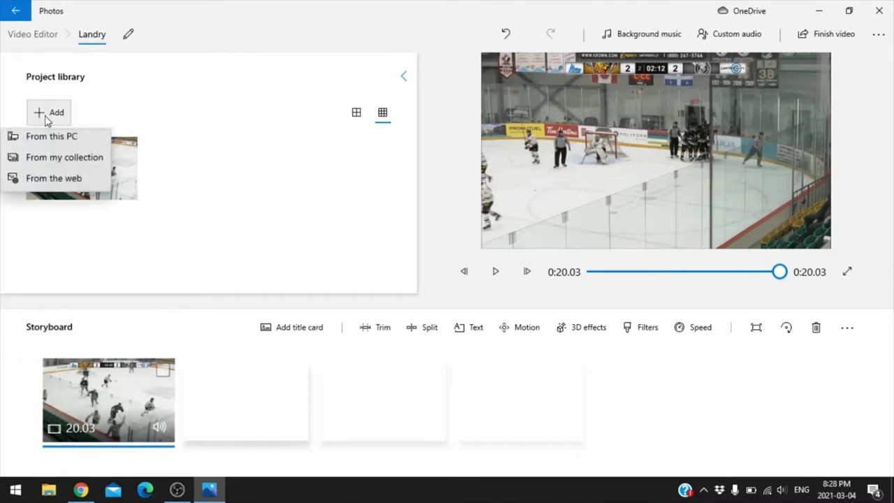
click(52, 142)
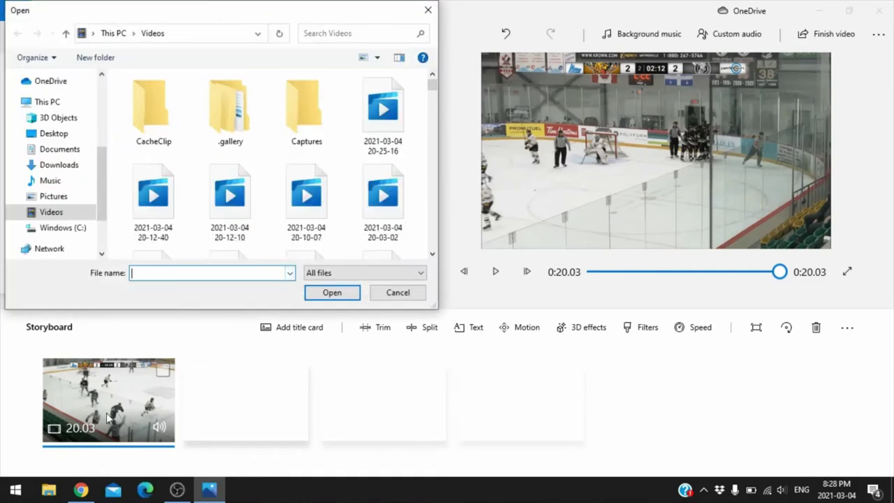
click(54, 197)
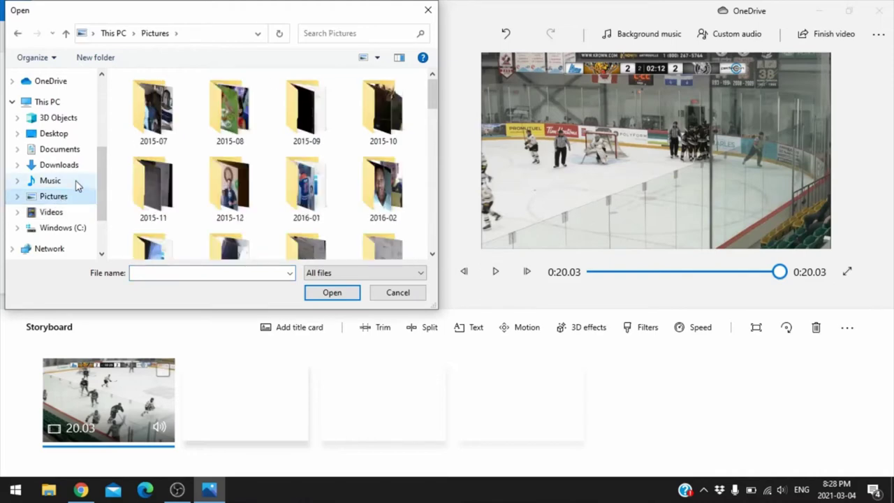
click(61, 133)
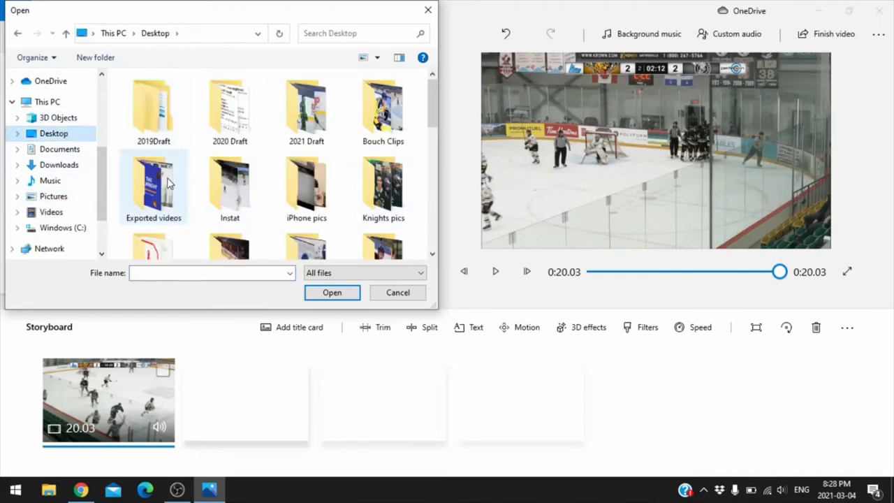
scroll(431, 200, down, 3)
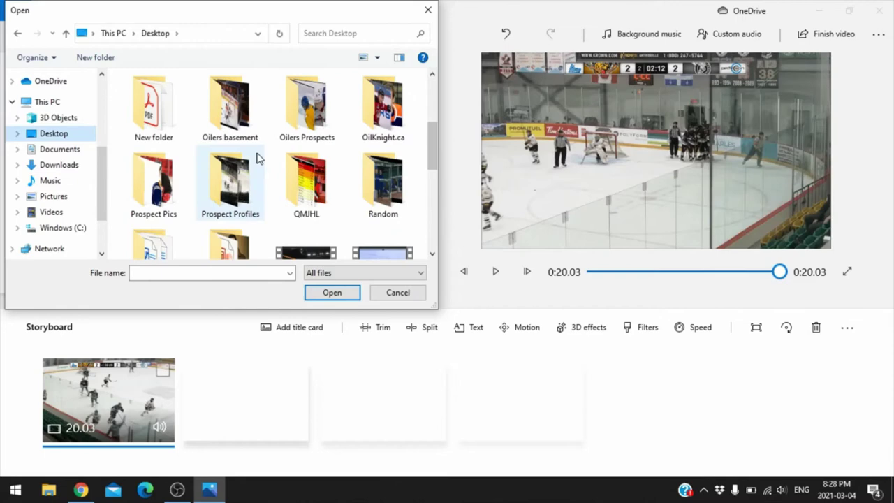
double_click(383, 127)
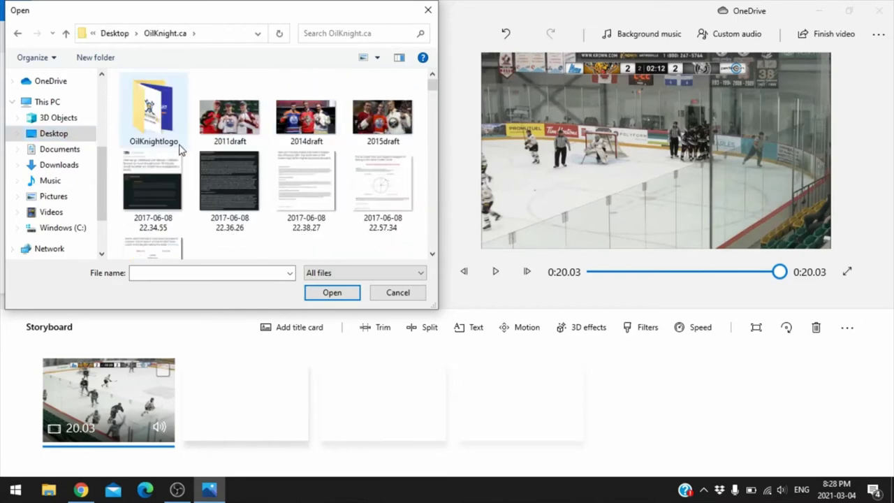
double_click(159, 112)
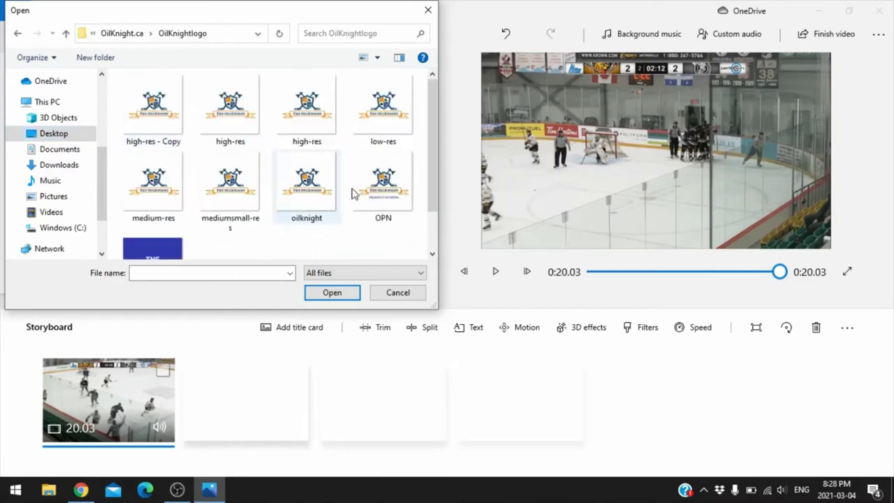
scroll(433, 175, down, 1)
click(176, 222)
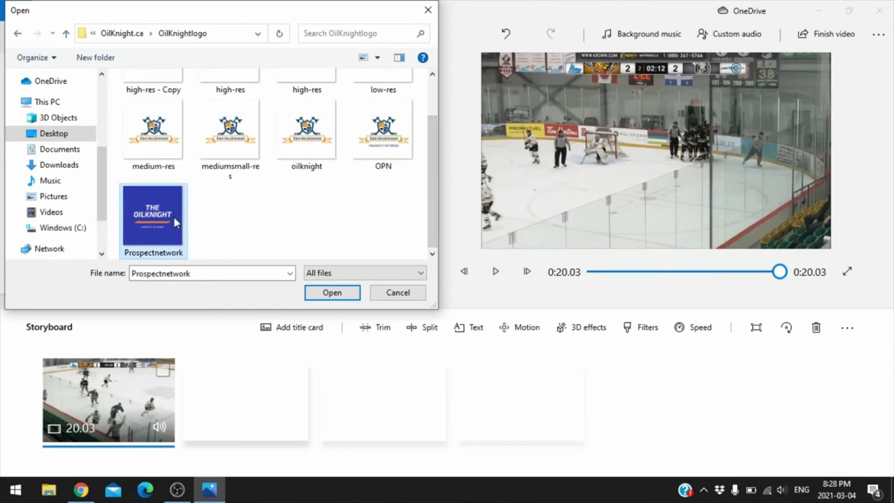
click(332, 292)
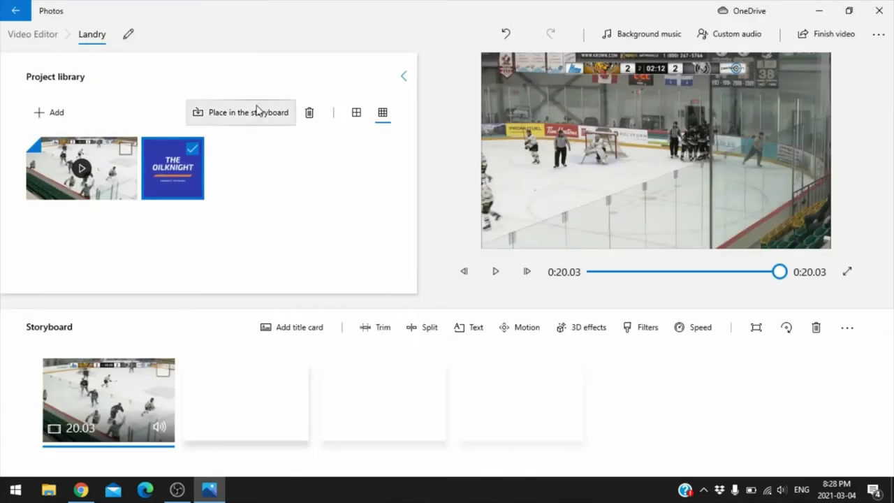
Place the Prospectnetwork image in the storyboard ahead of the hockey clip and set its duration to 7 seconds.
click(259, 111)
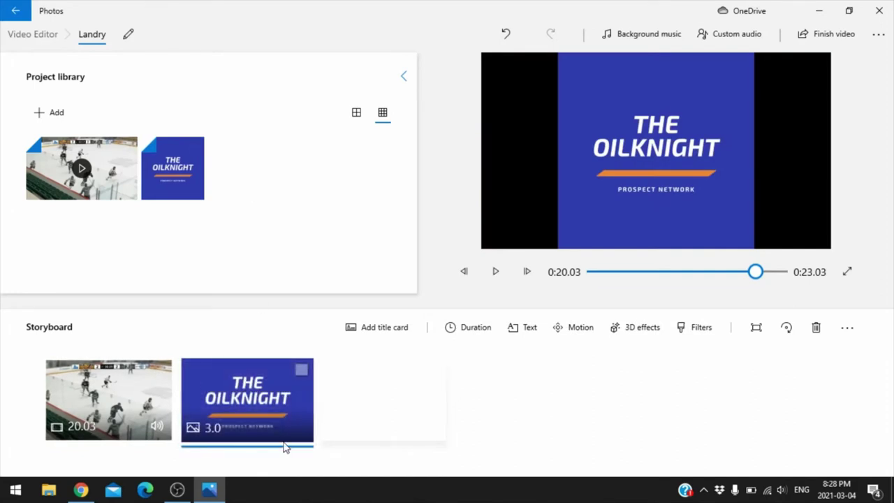
drag(278, 432, 119, 423)
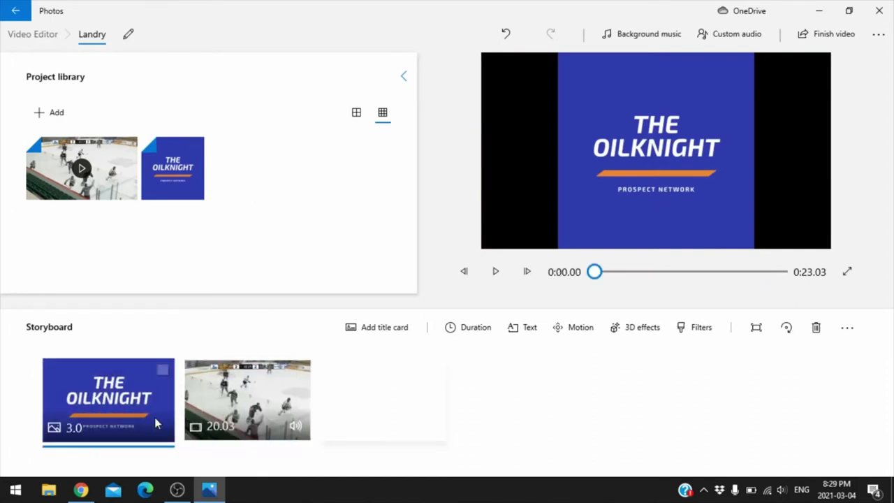
click(473, 328)
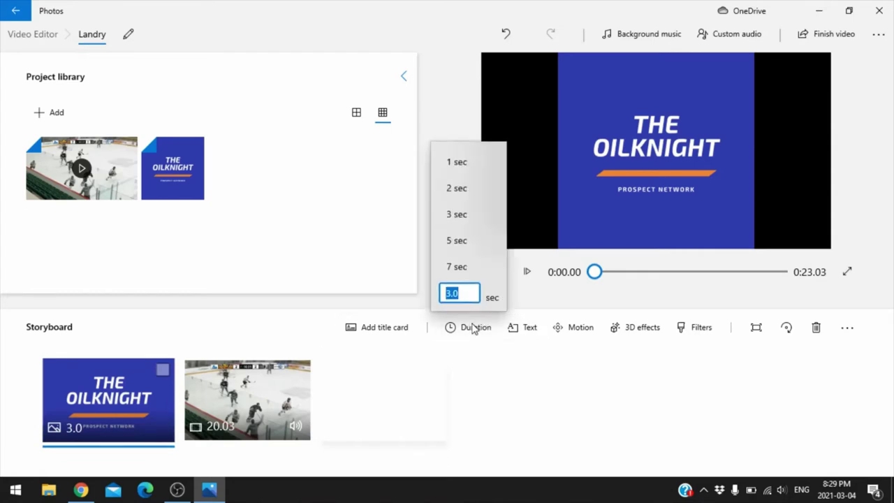
key(Return)
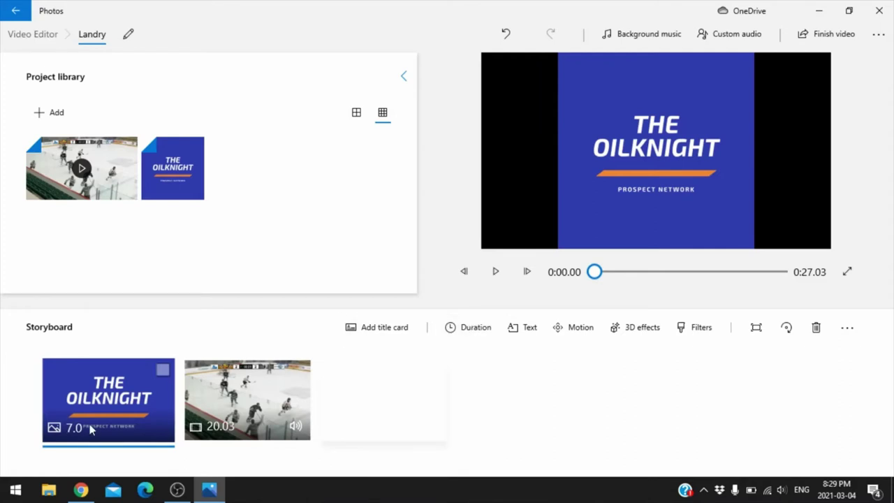
Check the opening frames of the logo image and the hockey clip in the storyboard preview.
click(262, 394)
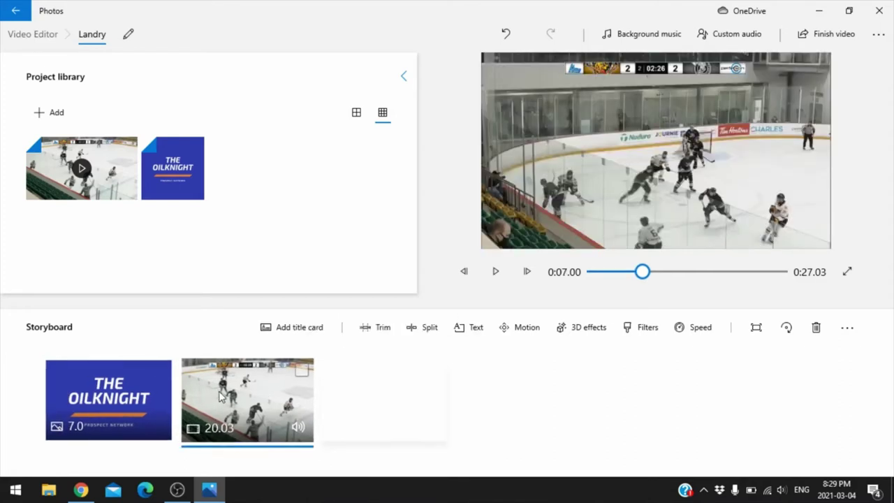
click(106, 415)
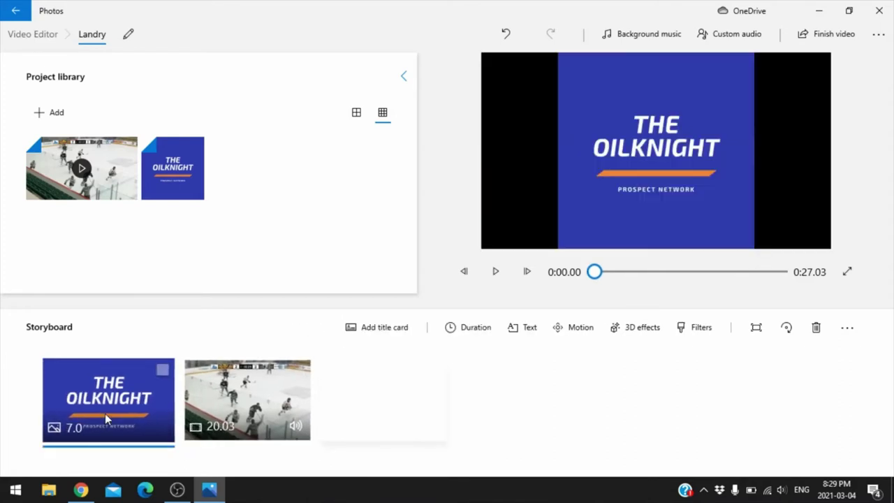
click(247, 400)
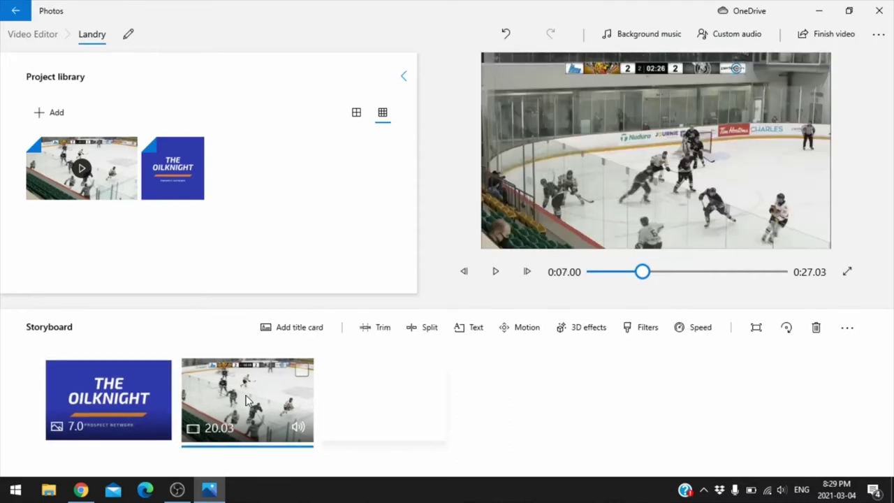
Add the text "Goal" to the hockey clip and extend its display from the clip's start to past the middle.
click(165, 399)
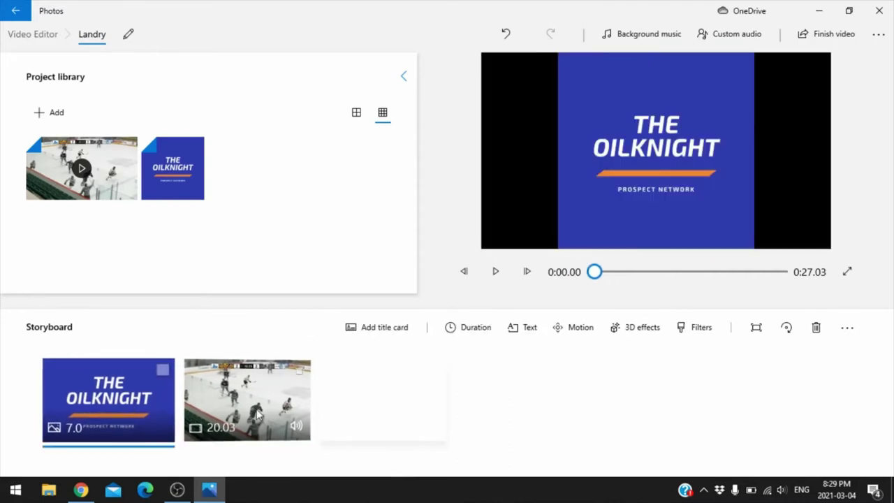
click(258, 413)
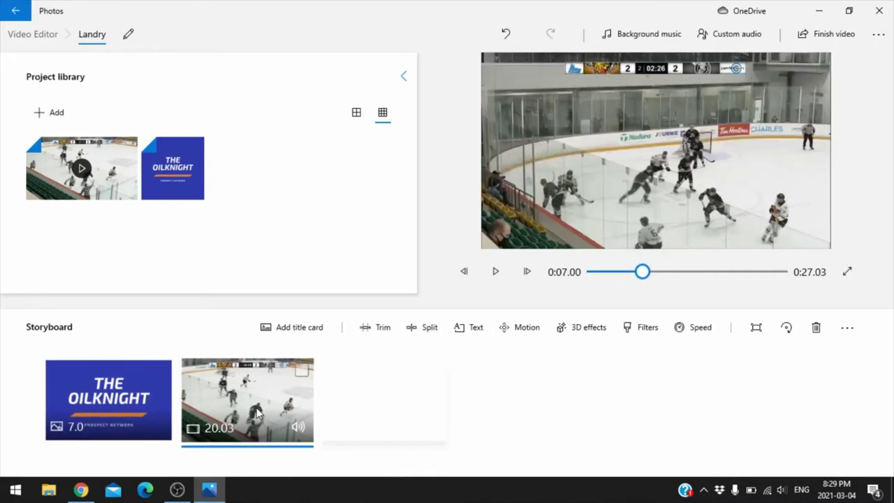
click(466, 329)
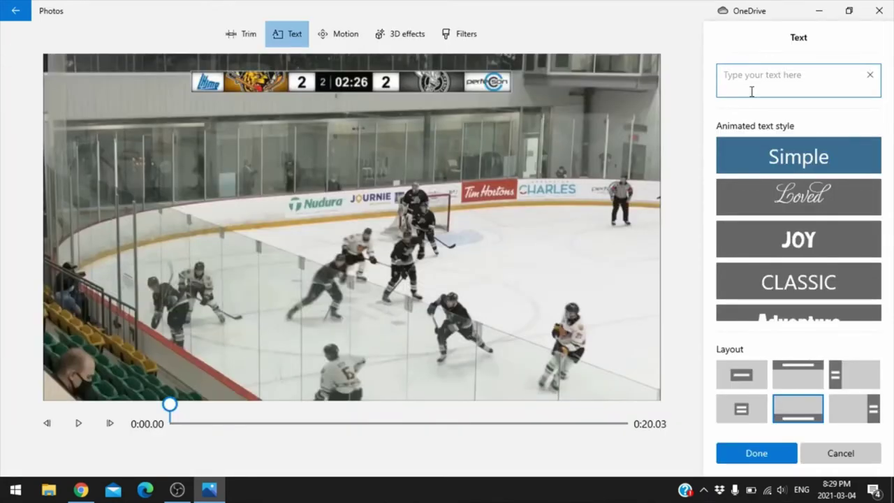
text(Goal)
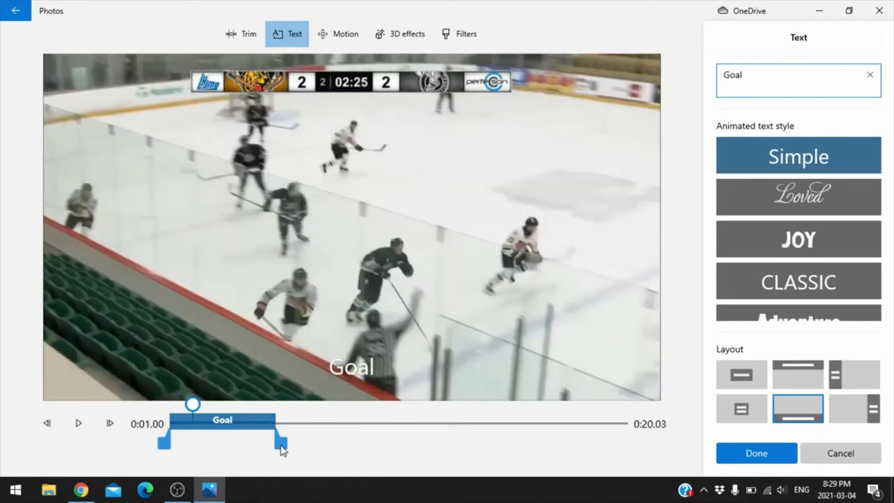
drag(285, 450, 467, 450)
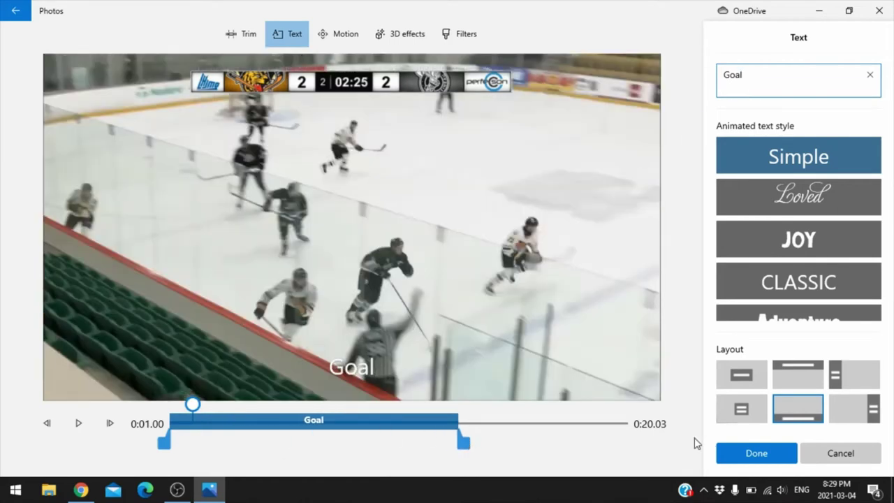
drag(420, 430, 401, 426)
Try the Loved, Joy, Classic and Adventure styles on the Goal text, return it to Simple, and apply the text.
click(817, 201)
click(781, 238)
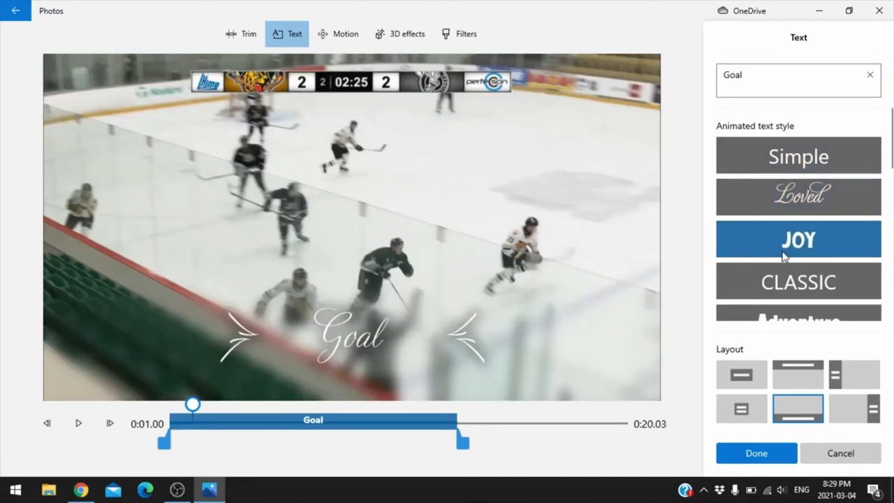
click(779, 282)
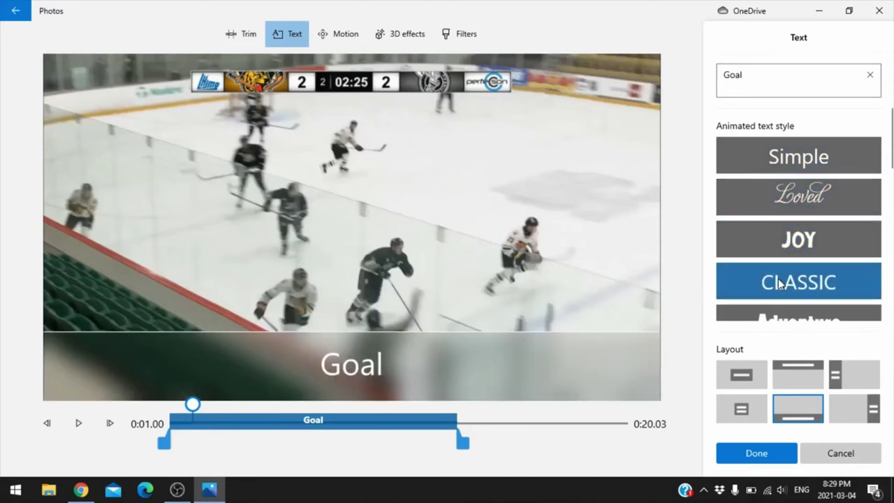
click(793, 318)
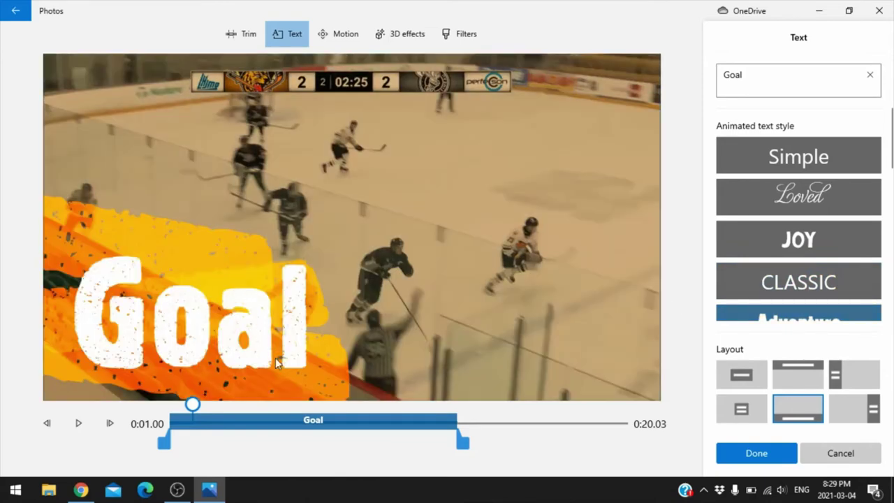
click(803, 173)
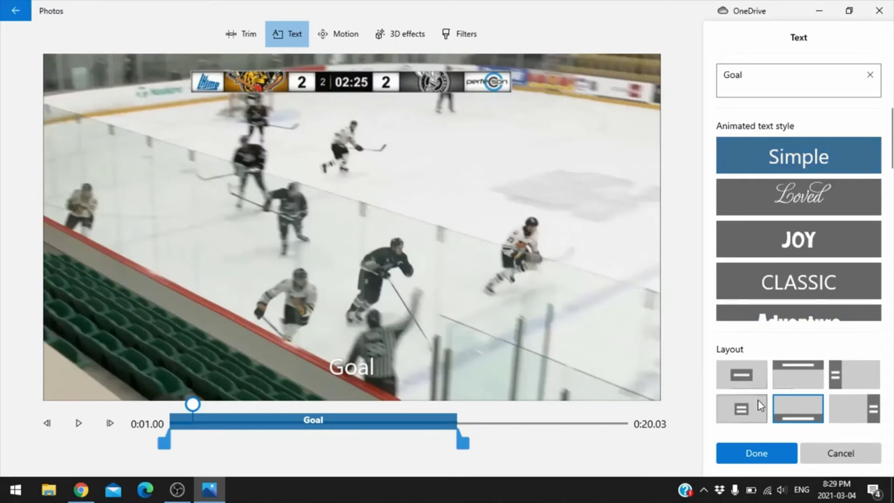
click(771, 455)
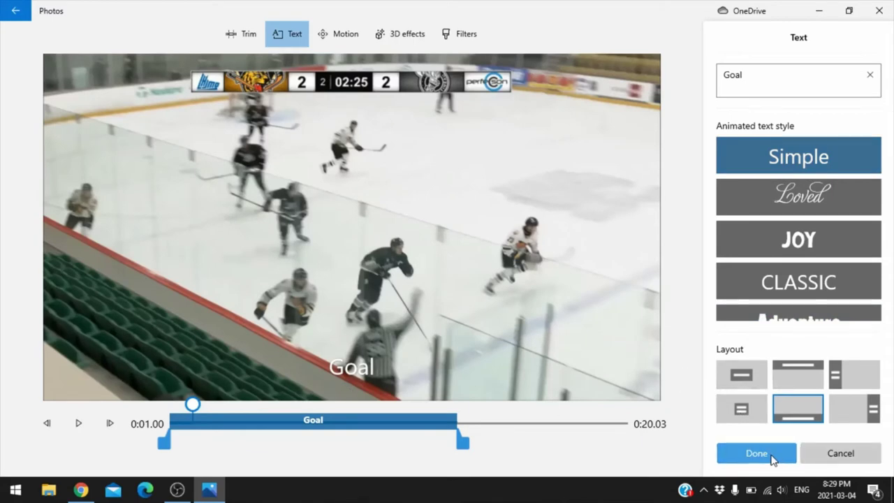
Play back the storyboard from the logo image through most of the hockey clip and pause it.
click(155, 394)
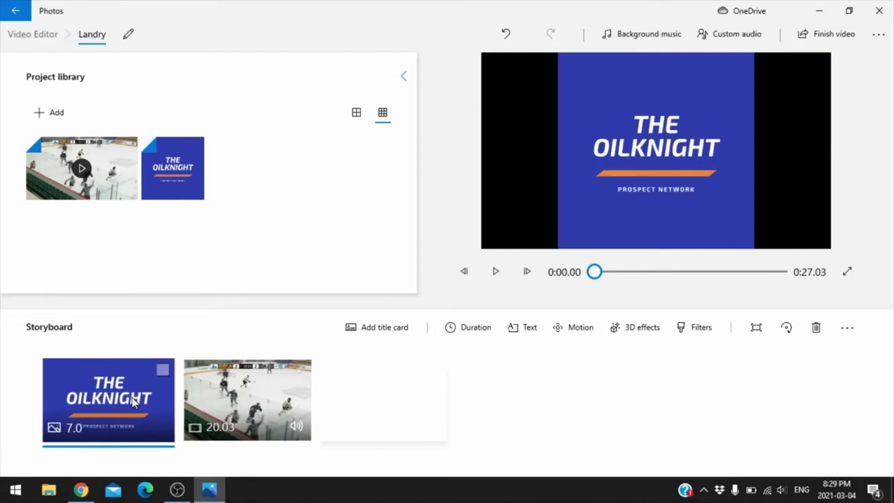
click(495, 273)
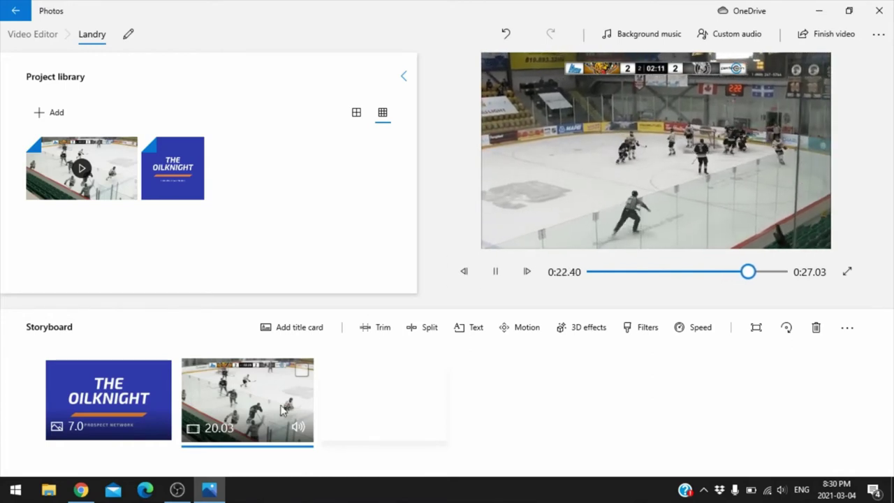
click(495, 271)
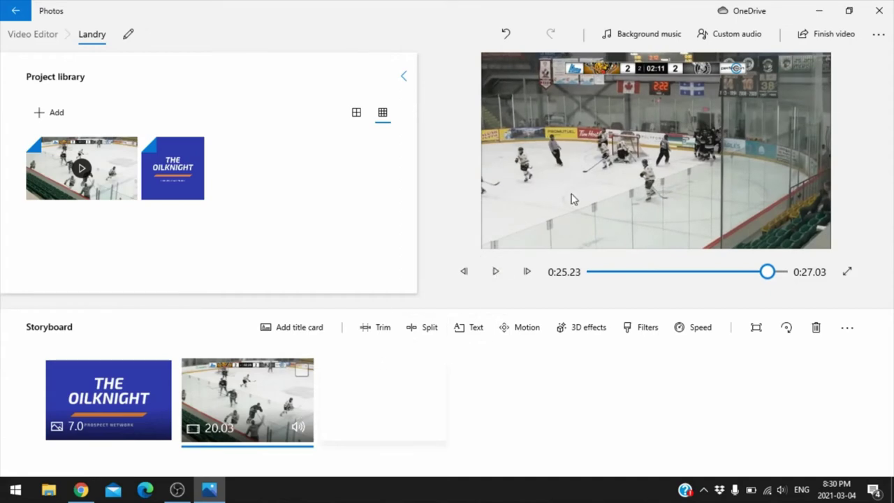
click(822, 44)
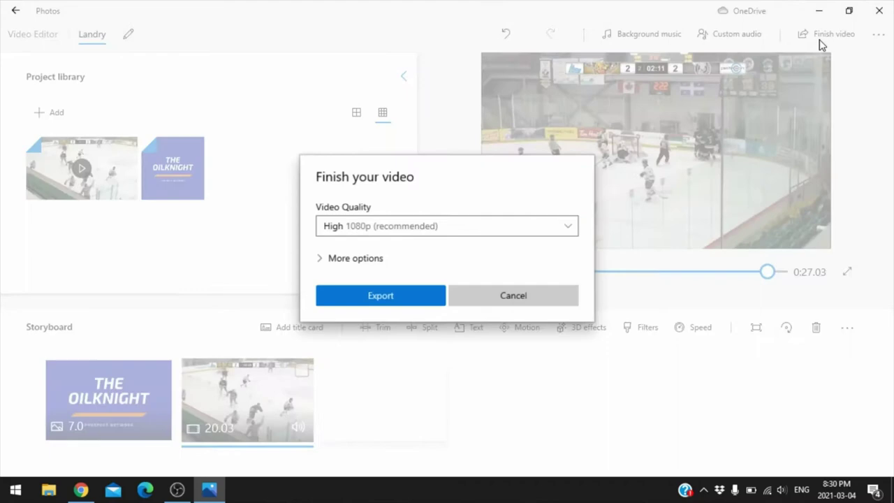
click(369, 302)
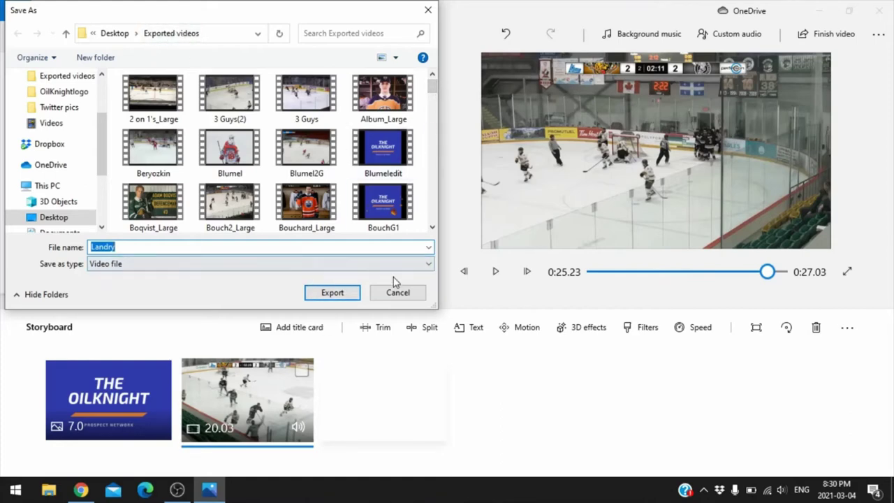
click(409, 295)
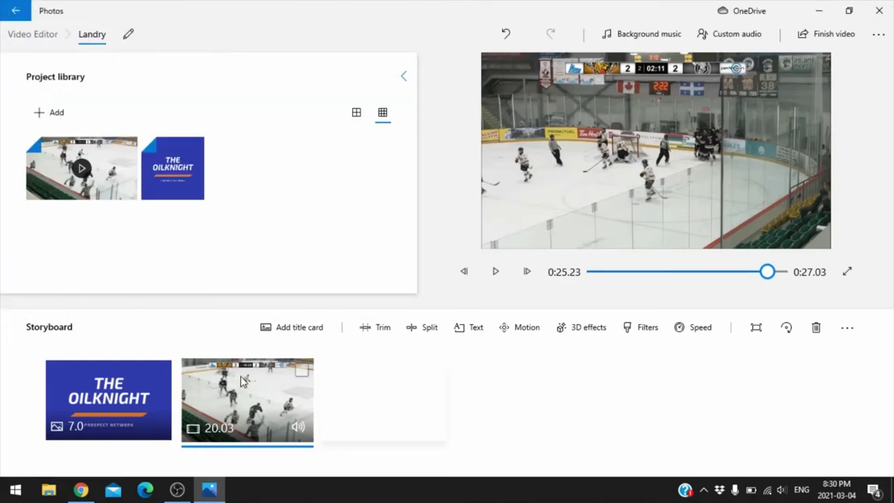
click(47, 125)
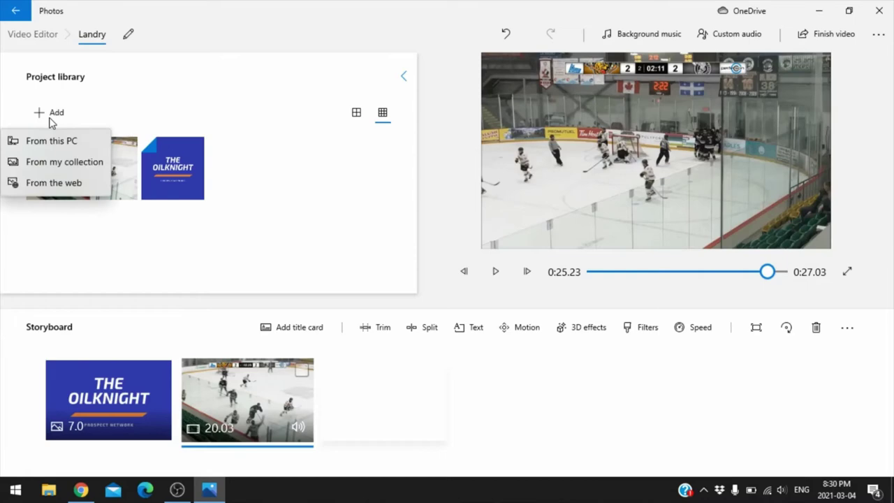
click(56, 142)
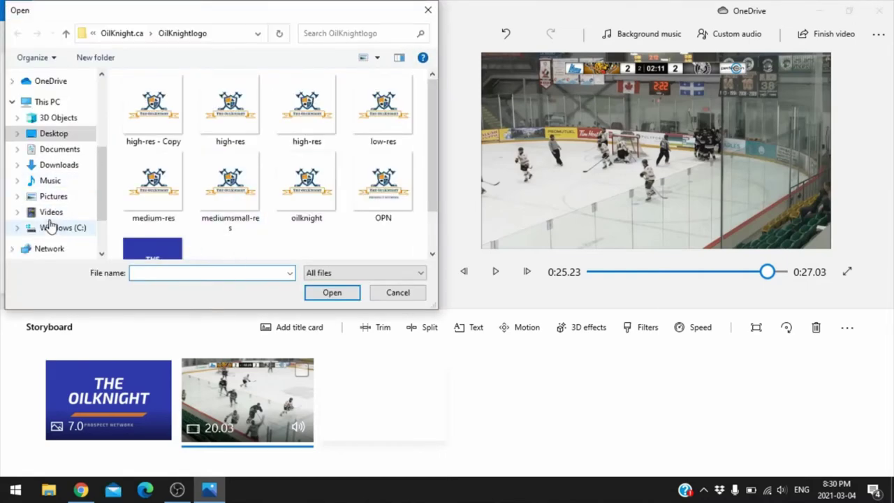
click(50, 212)
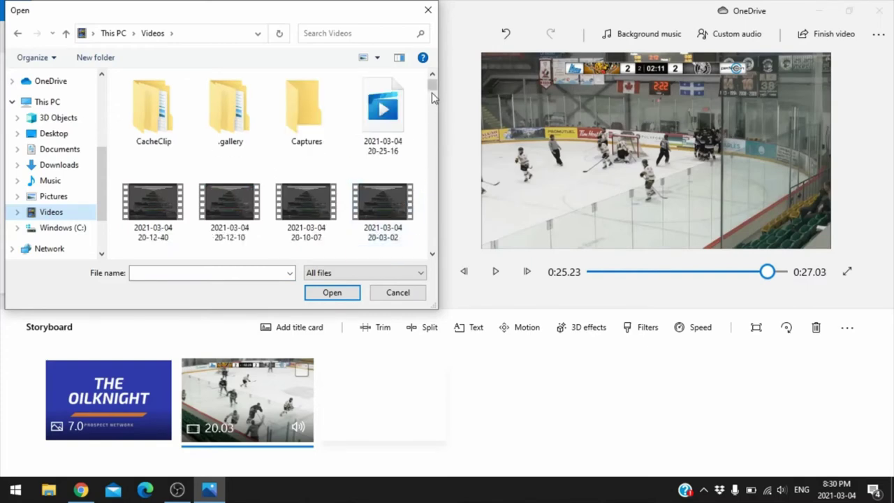
mouse_move(432, 86)
mouse_down()
mouse_move(435, 98)
mouse_move(438, 91)
mouse_up()
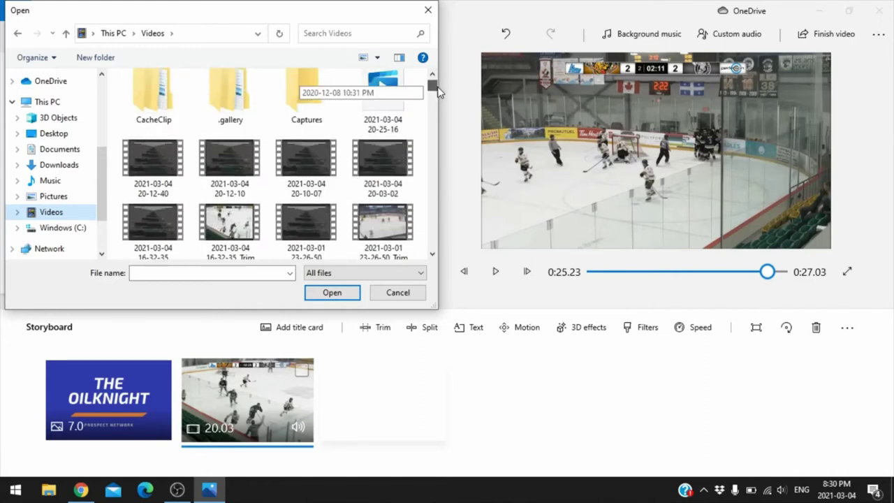
double_click(231, 225)
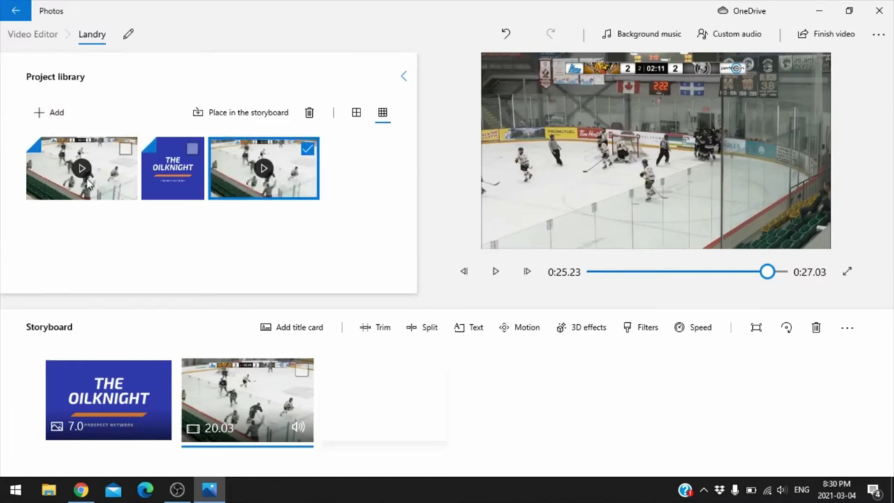
click(255, 117)
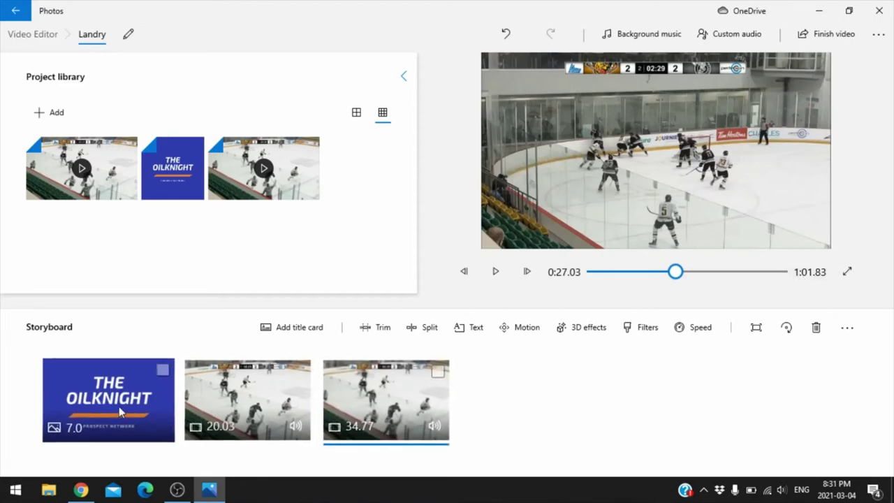
Slow the first hockey clip in the storyboard to 0.5x speed.
mouse_move(237, 408)
mouse_down()
mouse_move(397, 427)
mouse_move(472, 424)
mouse_move(254, 410)
mouse_up()
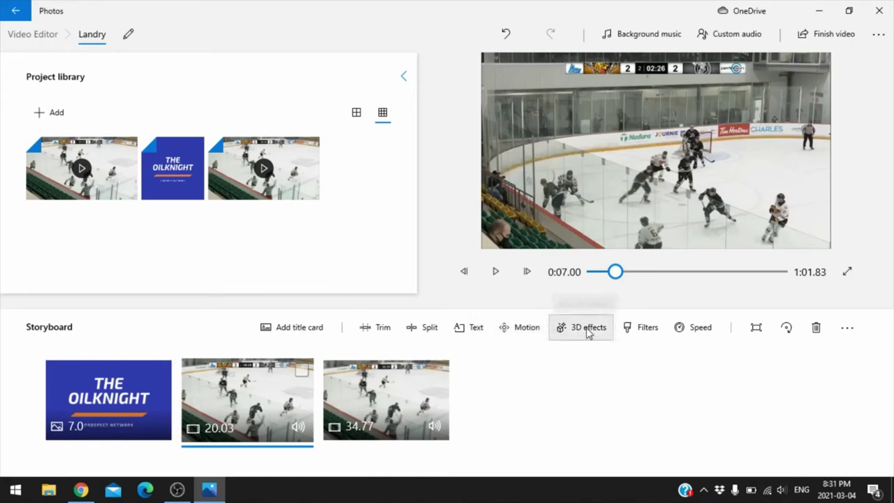
click(693, 329)
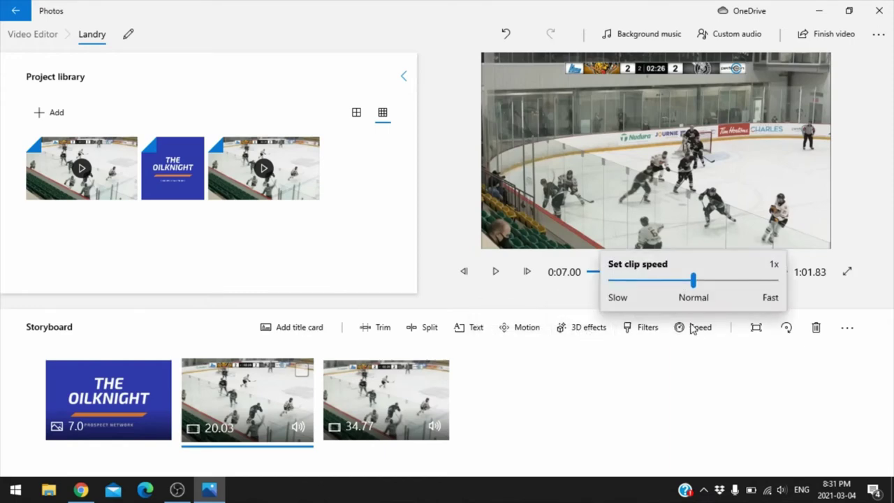
drag(693, 282, 655, 281)
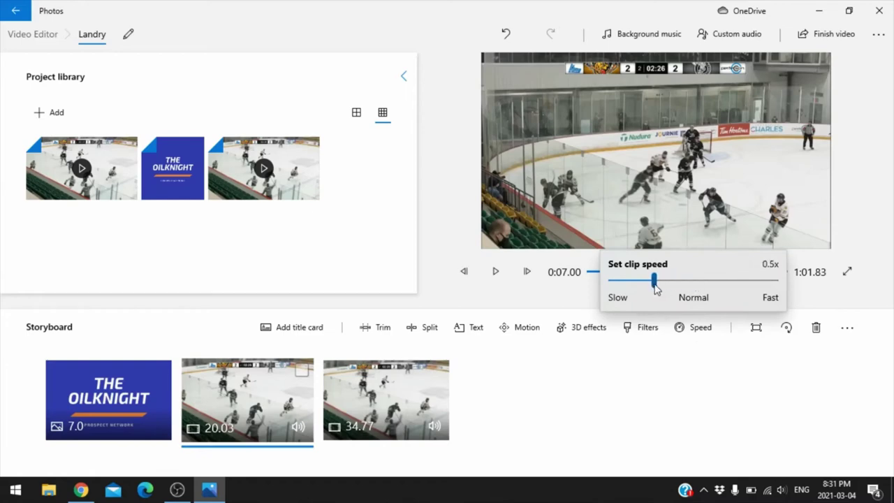
click(493, 278)
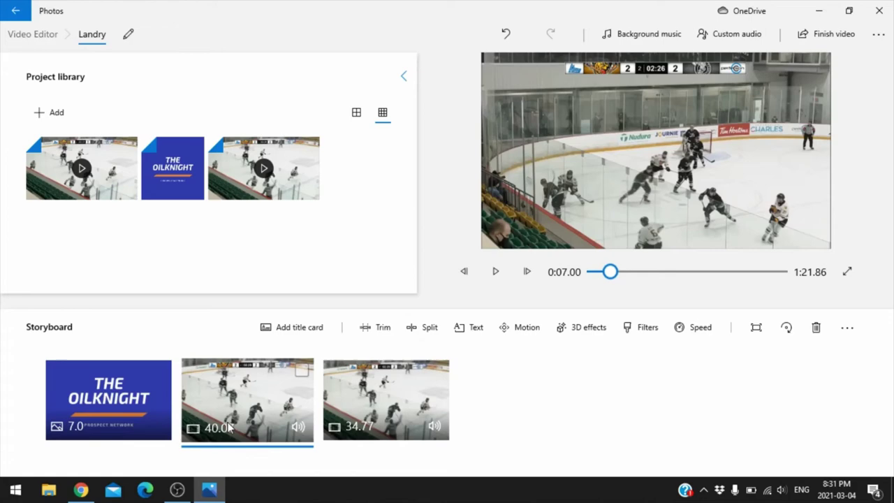
Play back the slowed hockey clip, mute its audio, and pause the playback.
click(497, 276)
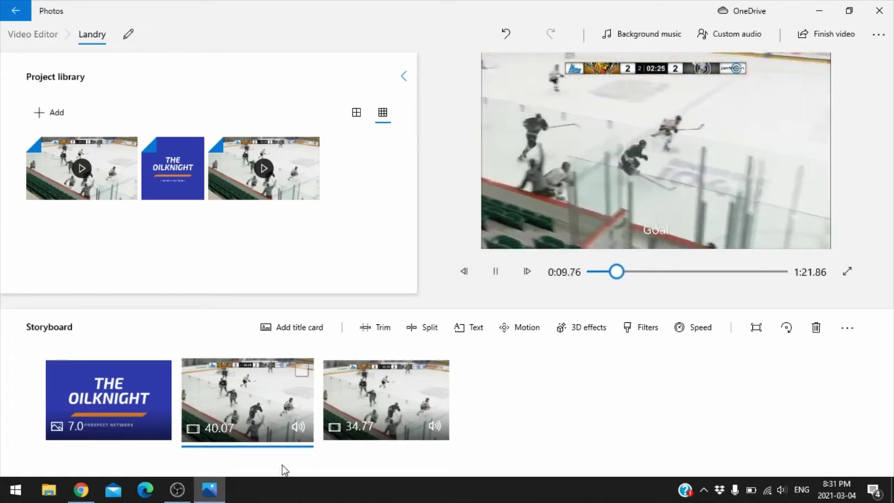
click(298, 426)
drag(298, 381, 298, 426)
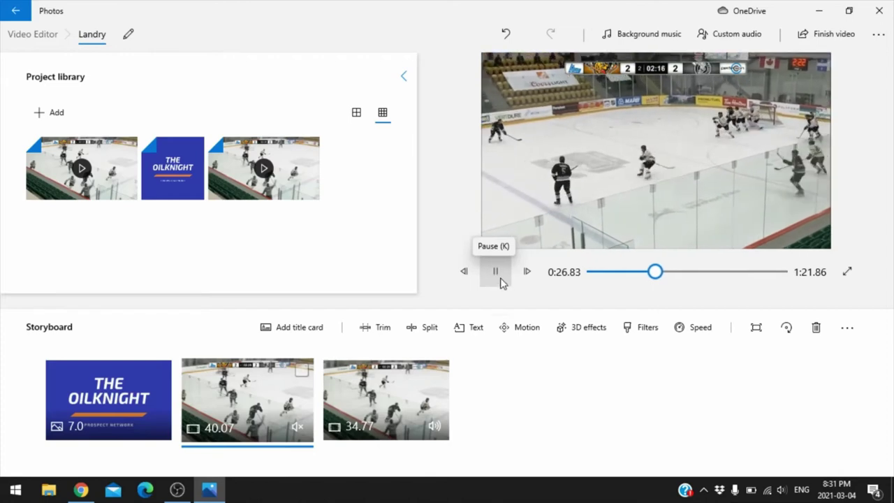
click(496, 272)
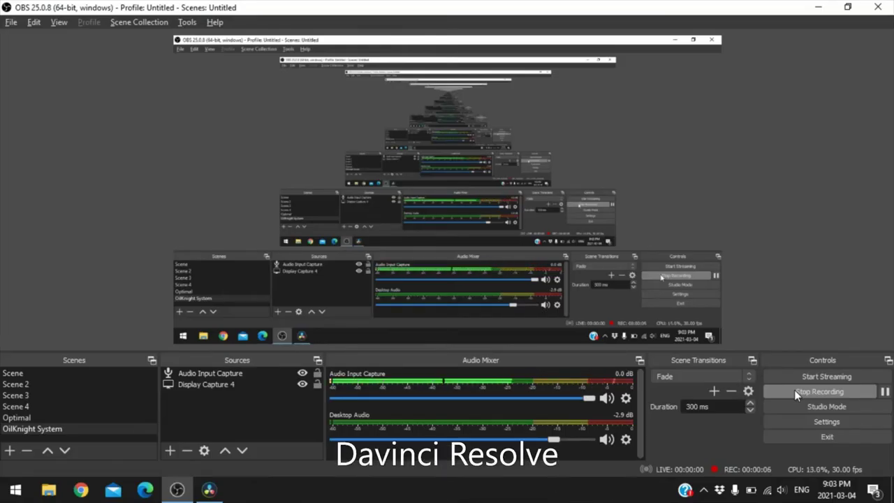
click(831, 8)
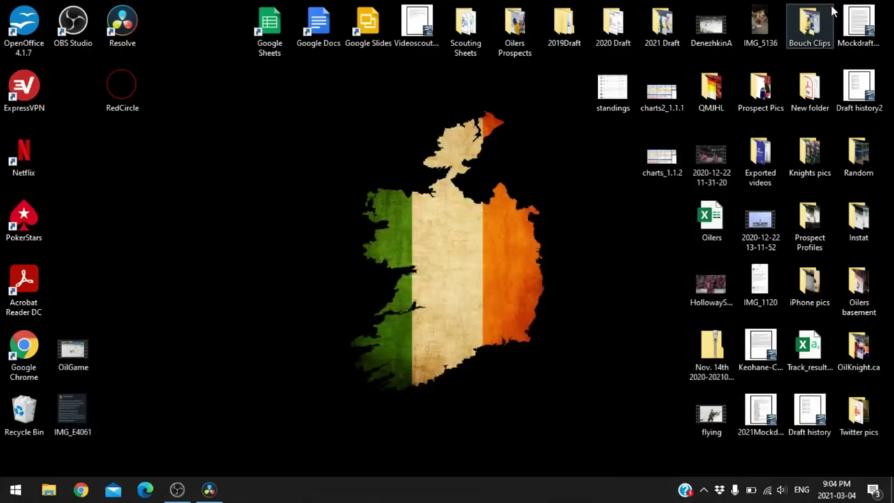
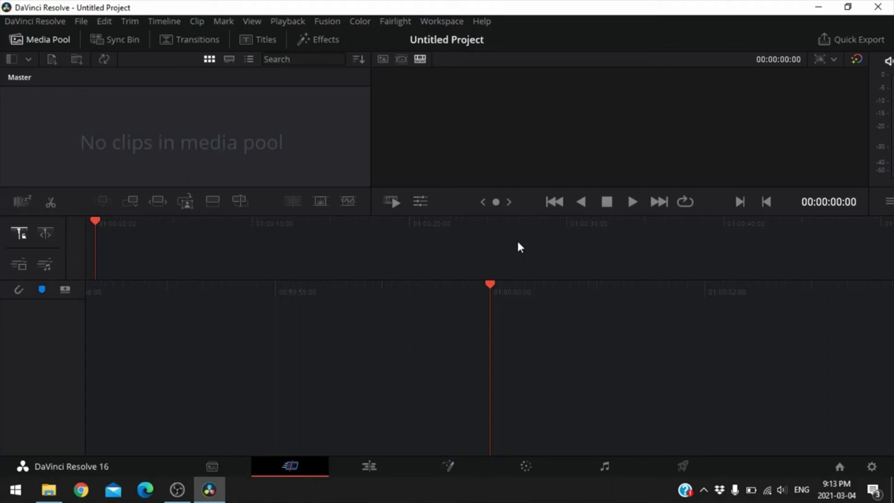
click(81, 22)
mouse_move(145, 148)
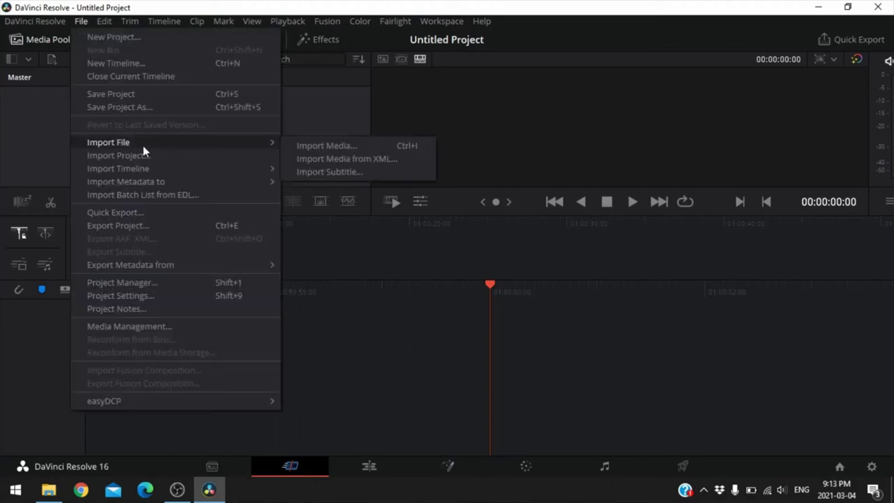
click(300, 148)
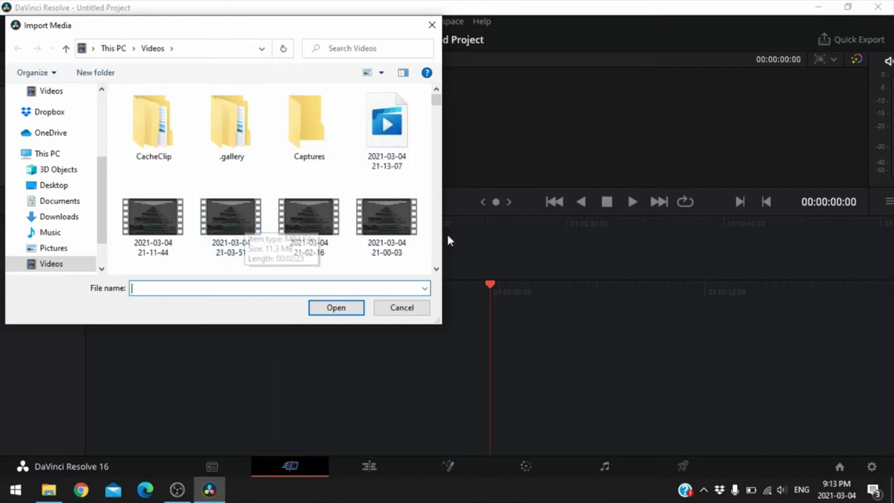
scroll(439, 239, down, 5)
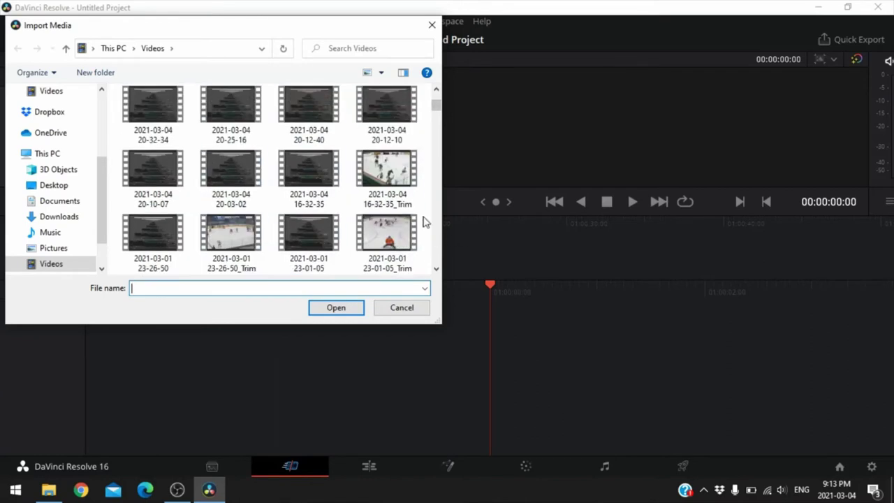
double_click(388, 175)
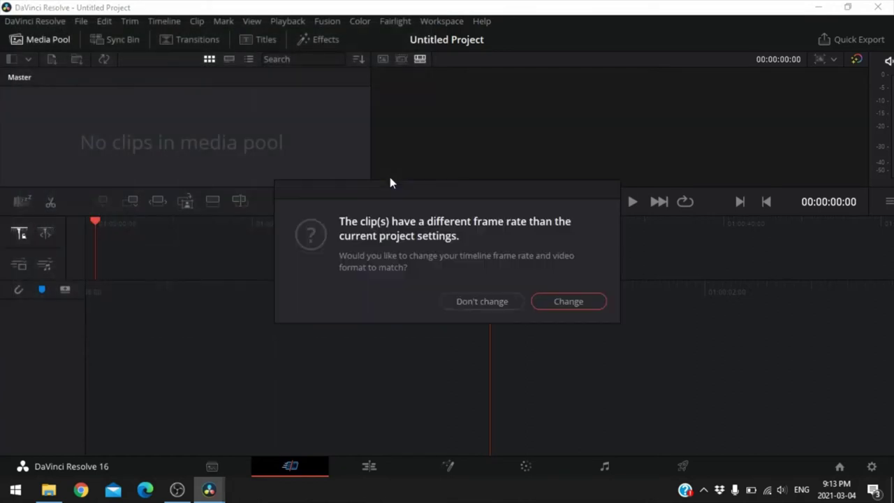
click(578, 302)
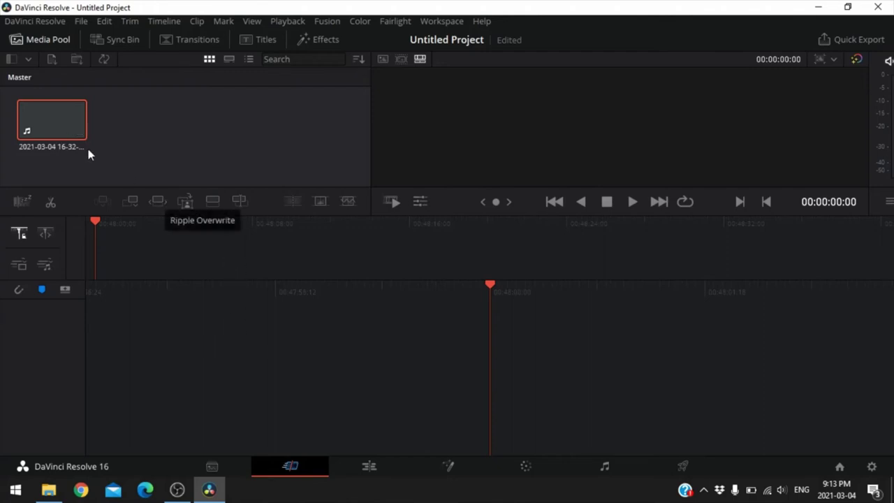
drag(52, 119, 532, 404)
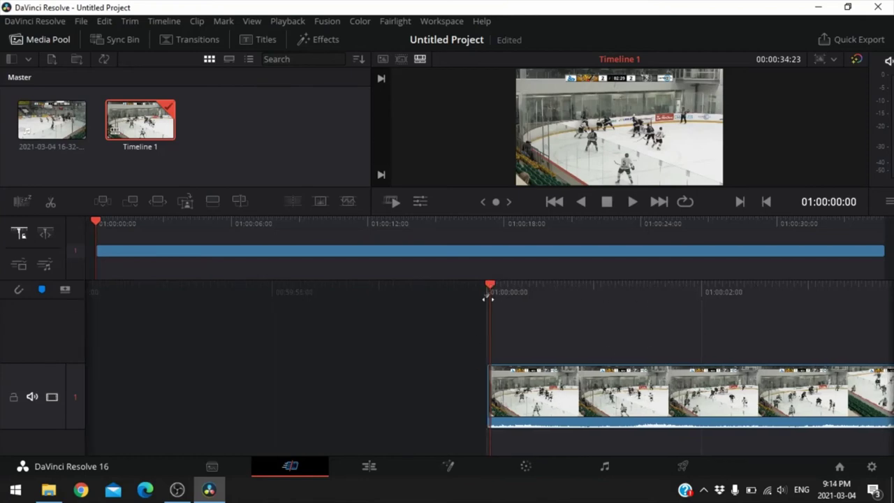
Play and scrub through the opening seconds of the hockey clip and park the playhead at 01:00:02:10.
drag(485, 296, 75, 291)
drag(163, 296, 568, 296)
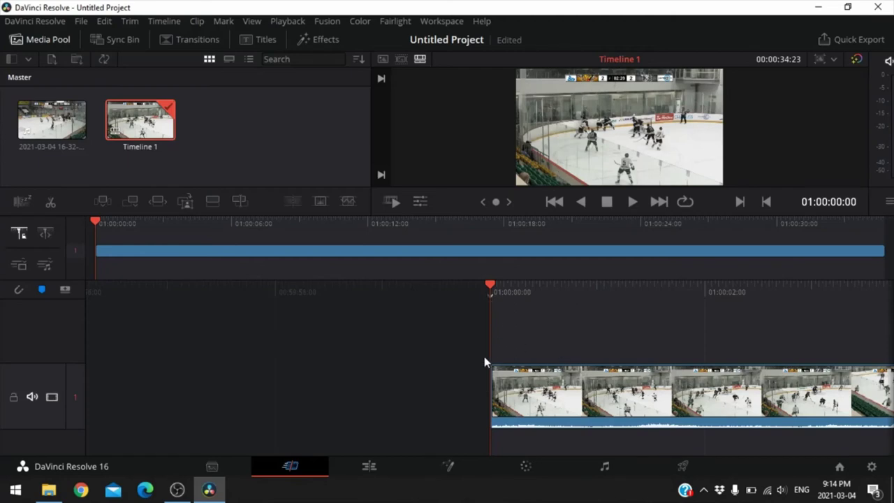
drag(487, 294, 718, 291)
click(631, 202)
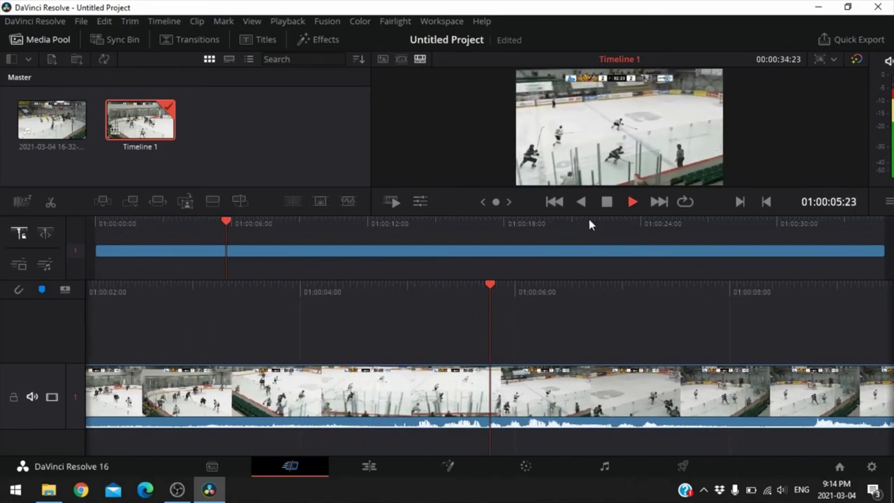
key(space)
drag(491, 285, 890, 312)
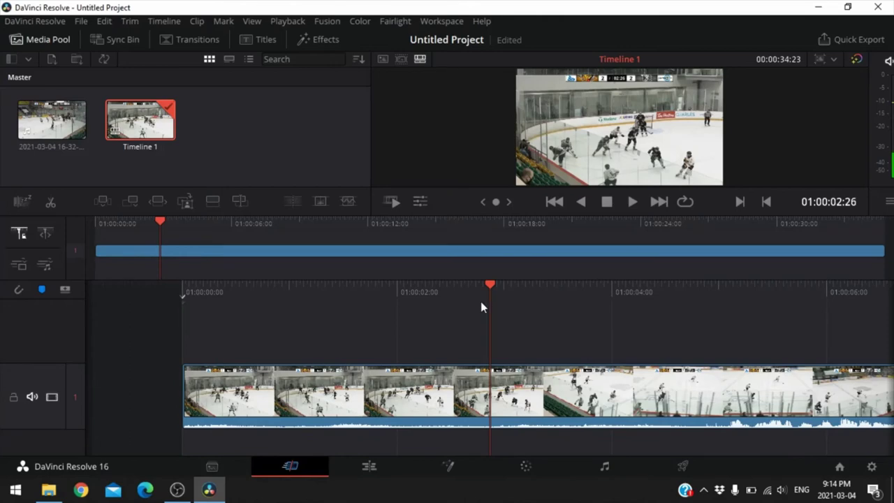
drag(489, 285, 545, 292)
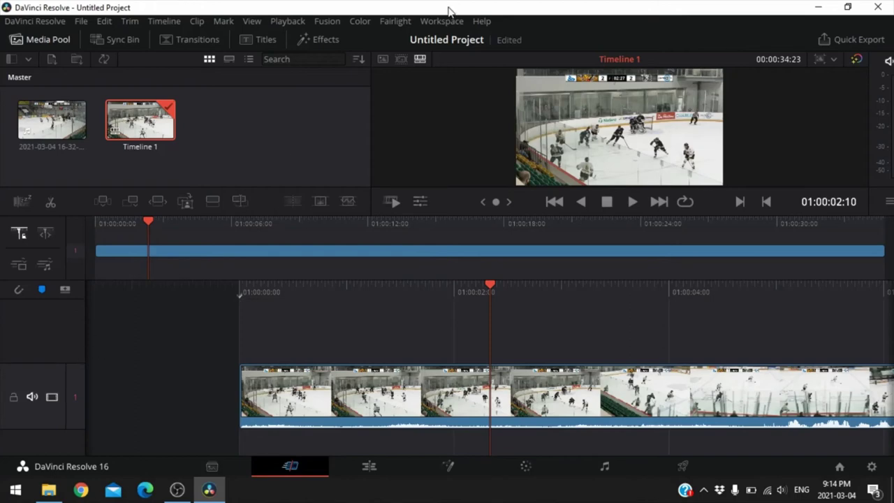
Locate the RedCircle image on the desktop and import it into the DaVinci Resolve media pool.
click(816, 7)
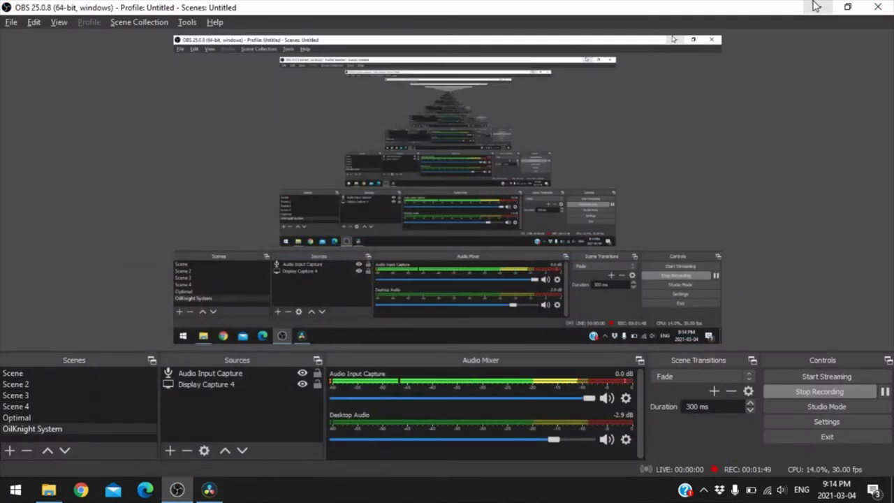
click(815, 7)
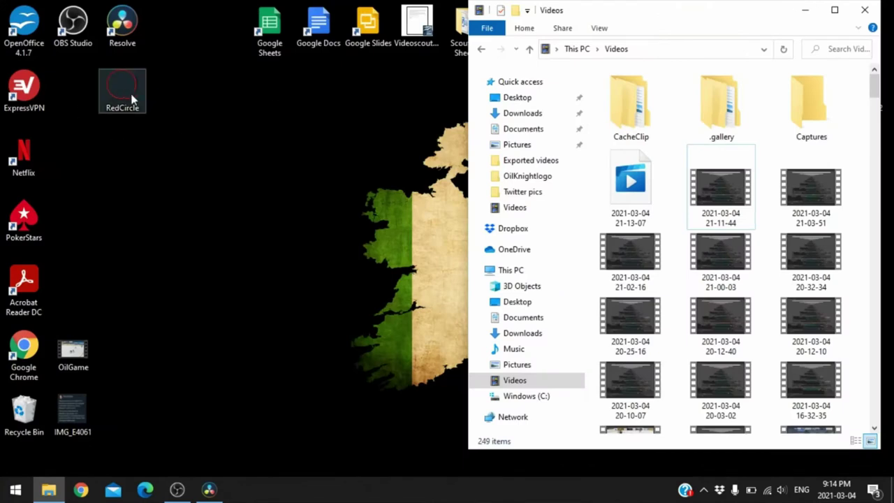
click(207, 491)
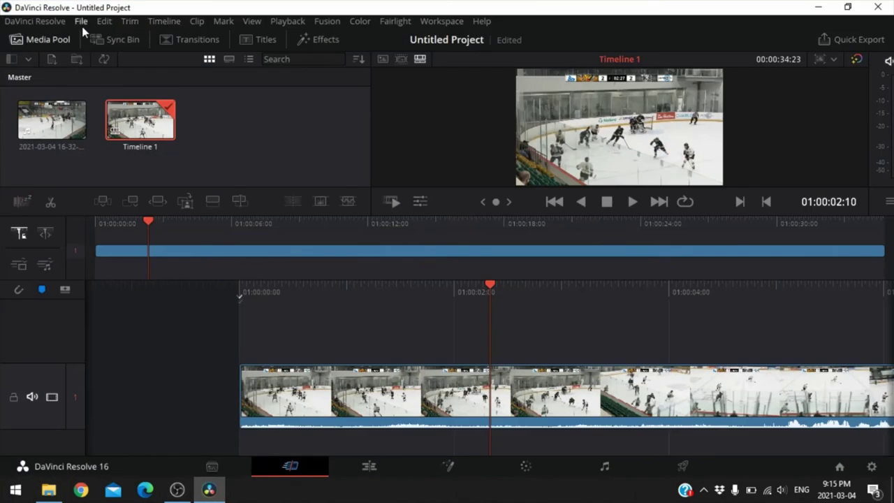
click(82, 23)
mouse_move(212, 145)
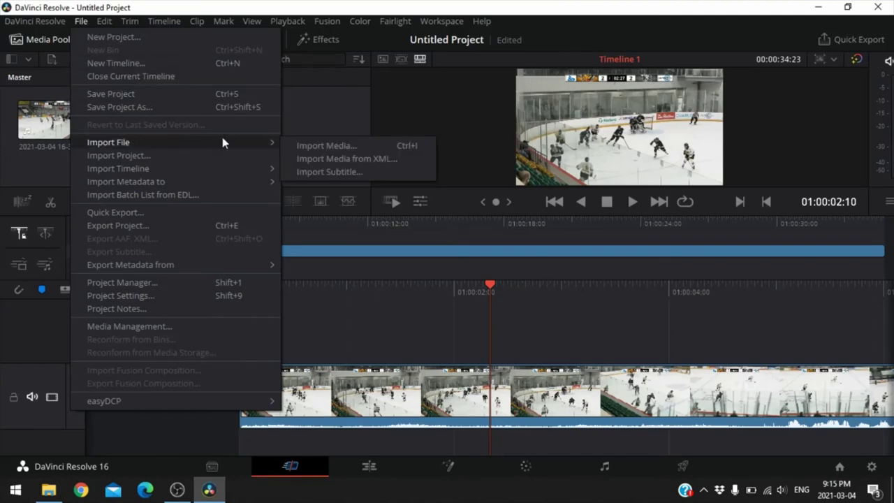
click(307, 145)
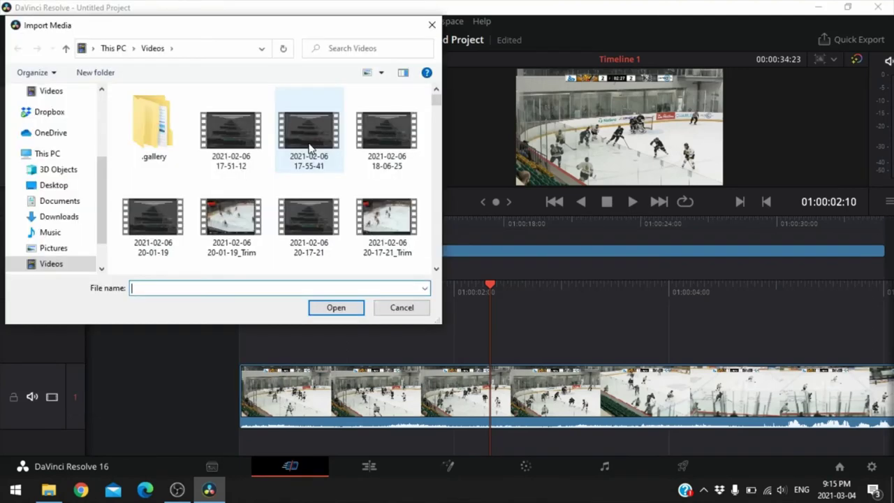
click(56, 185)
drag(435, 119, 434, 246)
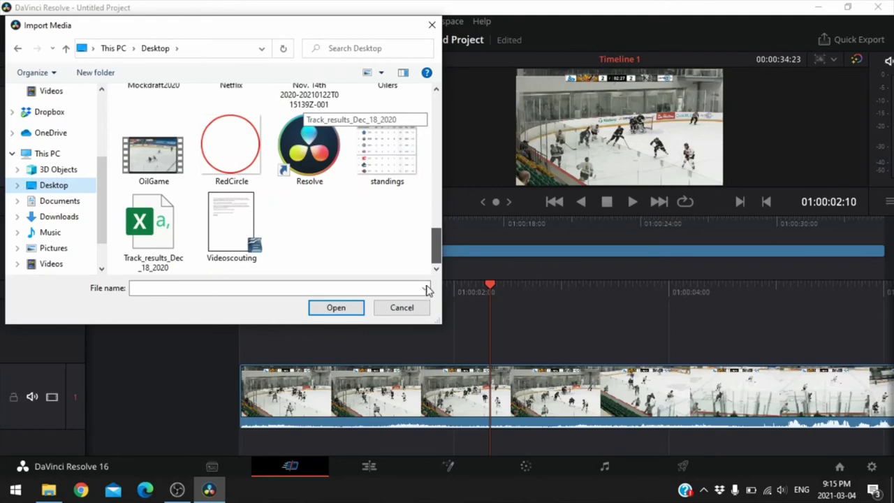
double_click(232, 146)
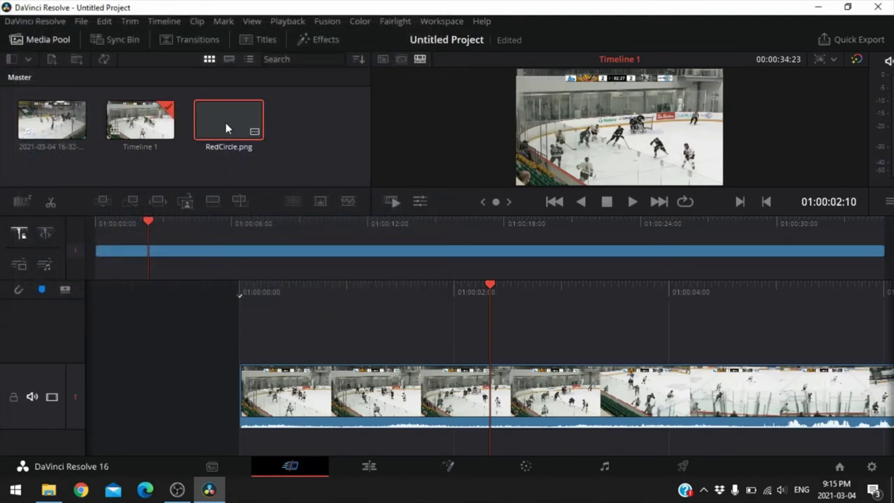
Place RedCircle.png on a second video track above the hockey clip and cut it from the timeline.
drag(226, 123, 278, 320)
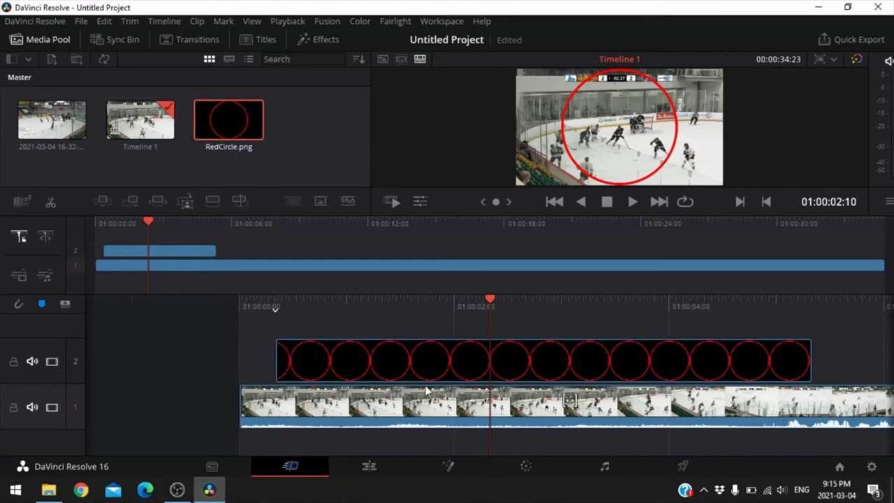
click(455, 408)
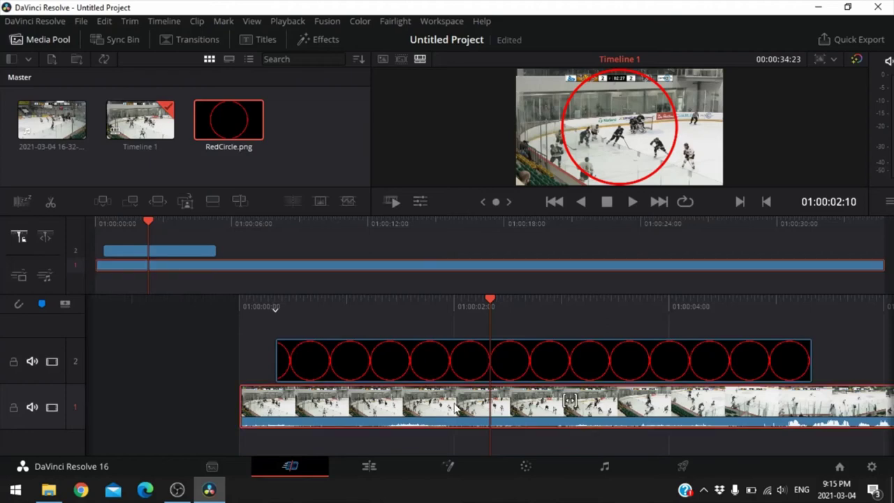
click(421, 367)
right_click(421, 367)
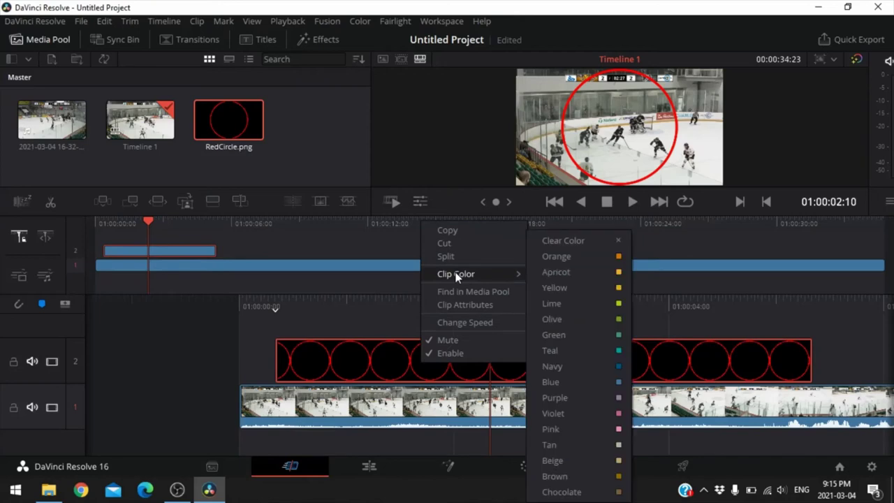
click(459, 242)
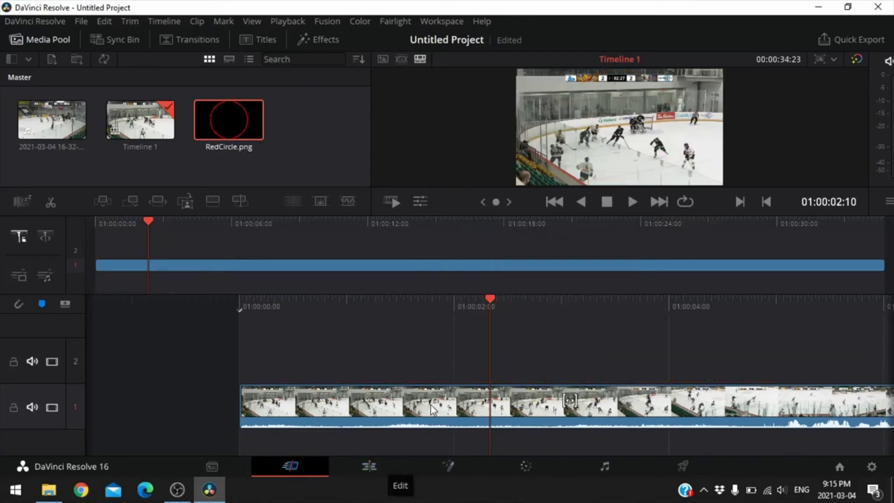
On the Edit page, split the hockey clip at 01:00:02:04 and again one frame further at 01:00:02:05.
click(363, 469)
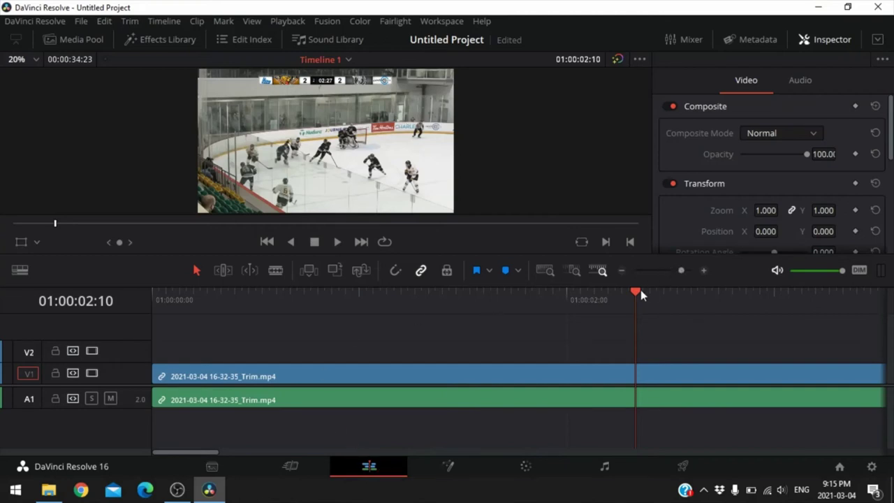
drag(637, 294, 594, 336)
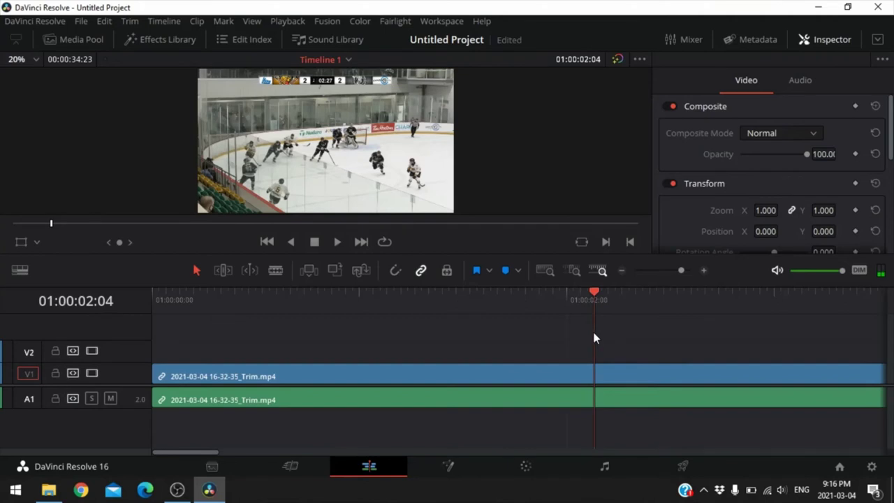
click(274, 271)
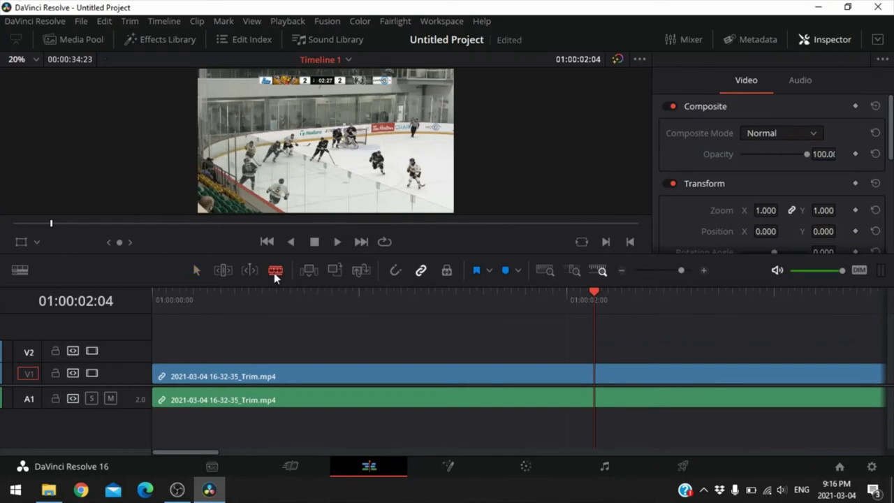
click(600, 378)
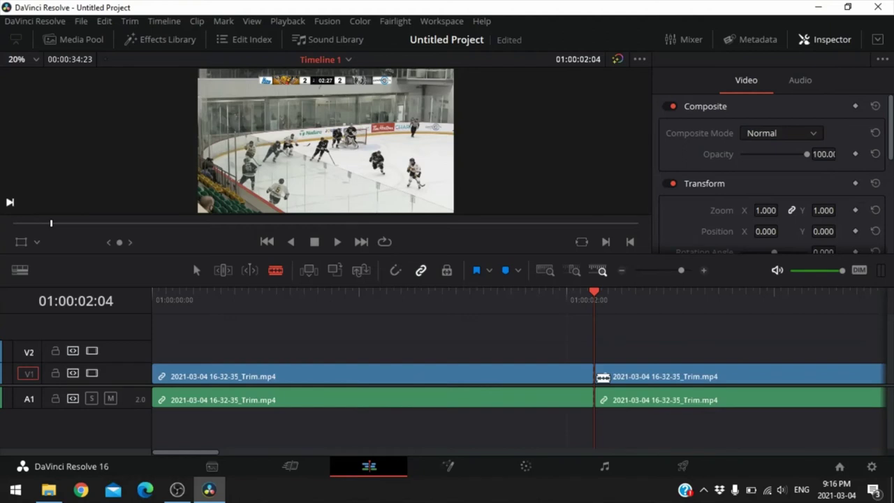
key(Right)
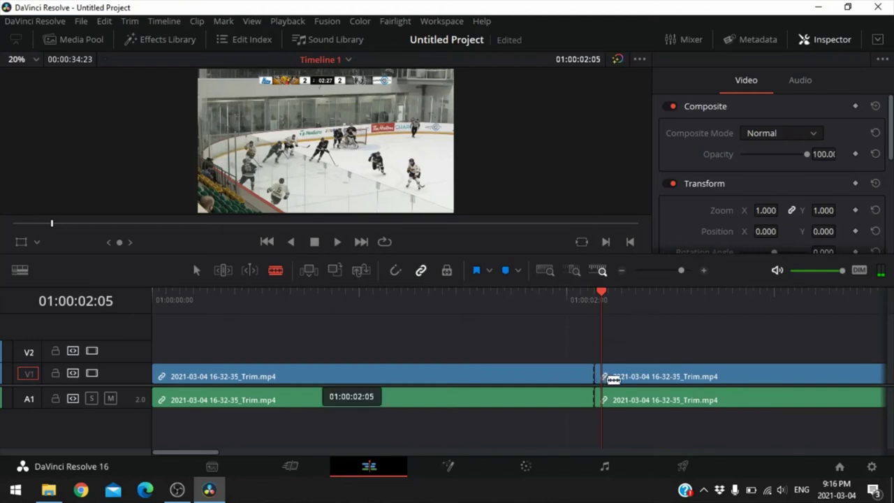
click(607, 378)
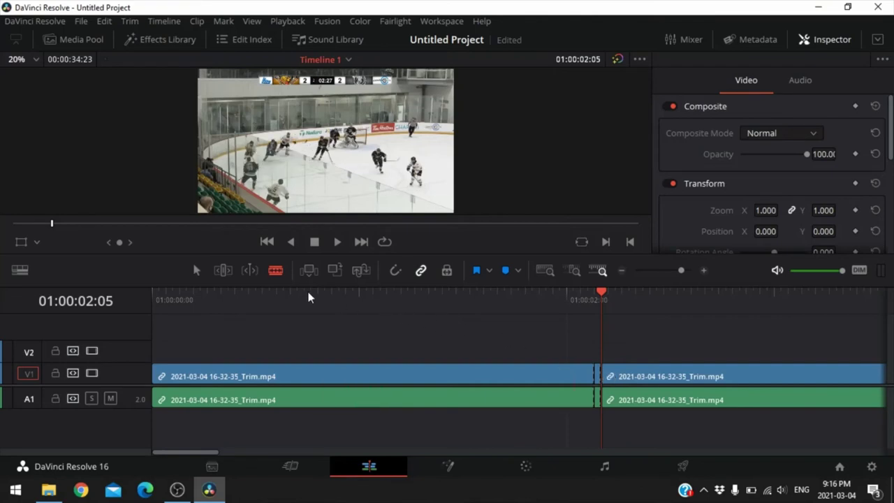
Shift the footage following the second split about one second along the timeline and extend the one-frame clip to fill the gap.
click(195, 271)
drag(654, 377, 859, 377)
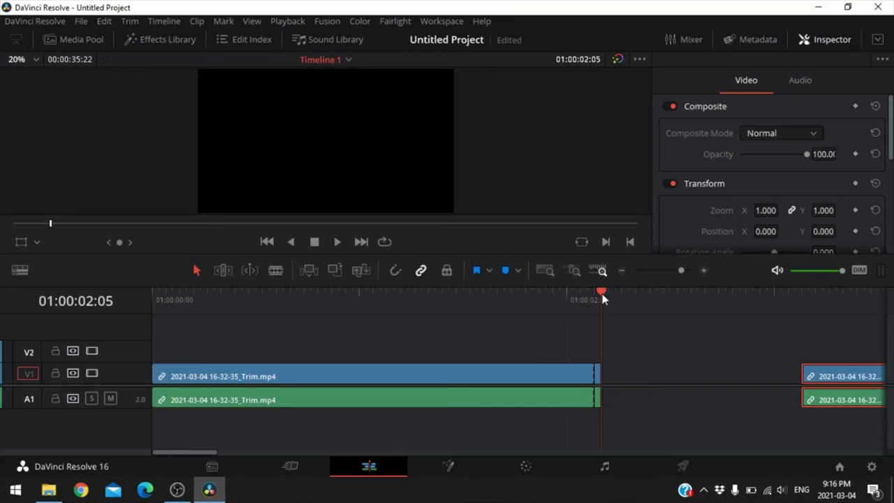
drag(577, 301, 545, 300)
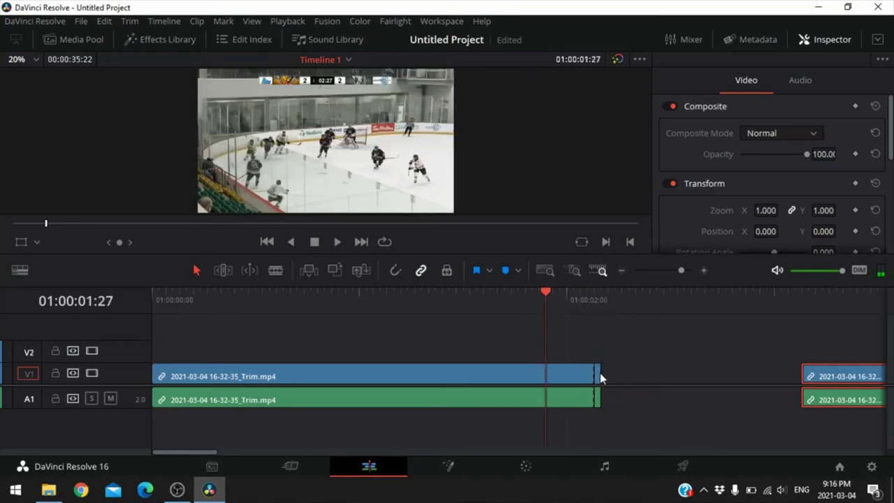
drag(599, 375, 805, 380)
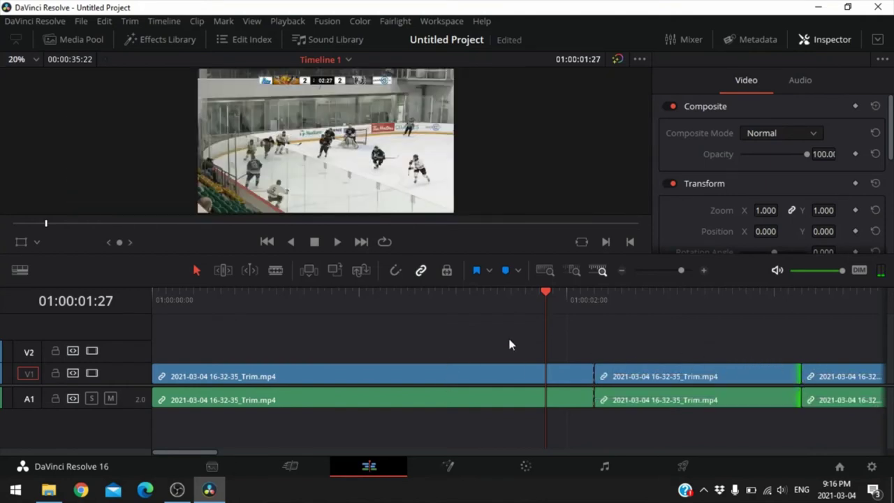
Turn the extended clip starting at 01:00:02:04 into a freeze frame through its clip speed settings.
drag(545, 291, 593, 300)
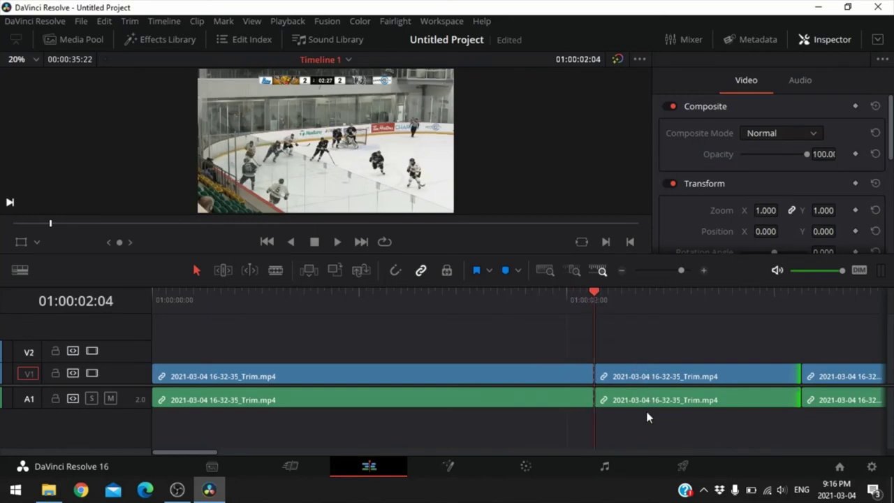
right_click(644, 376)
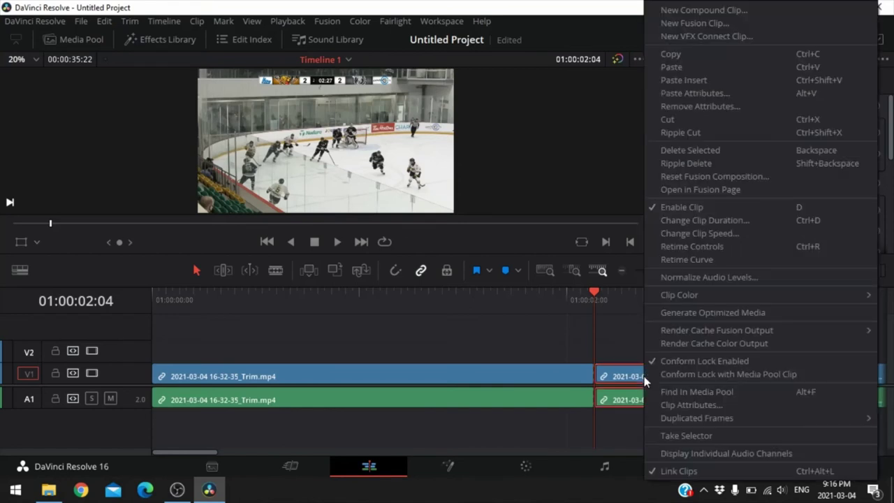
click(699, 233)
click(751, 236)
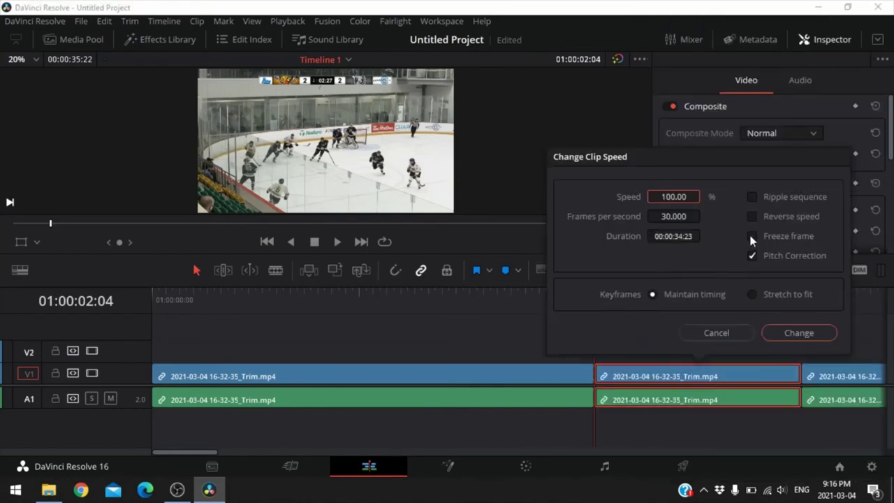
click(803, 334)
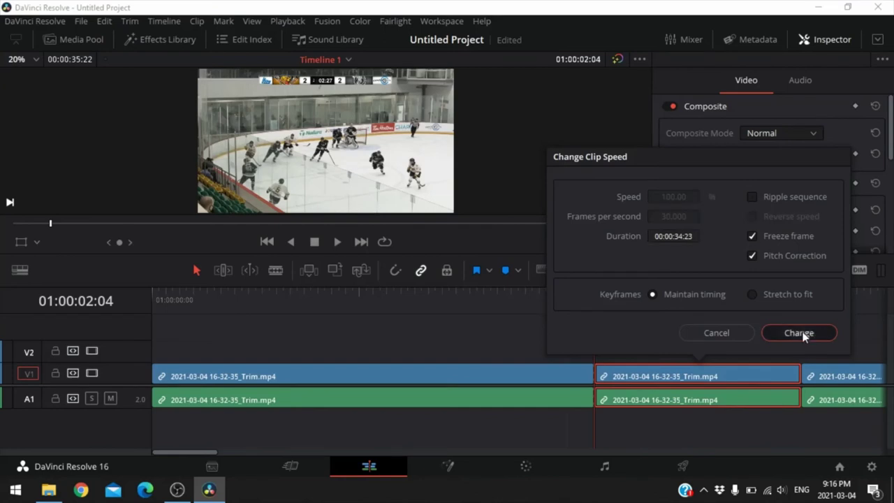
Play the timeline from 01:00:01:25 to review the transition into and out of the freeze frame.
drag(595, 290, 533, 293)
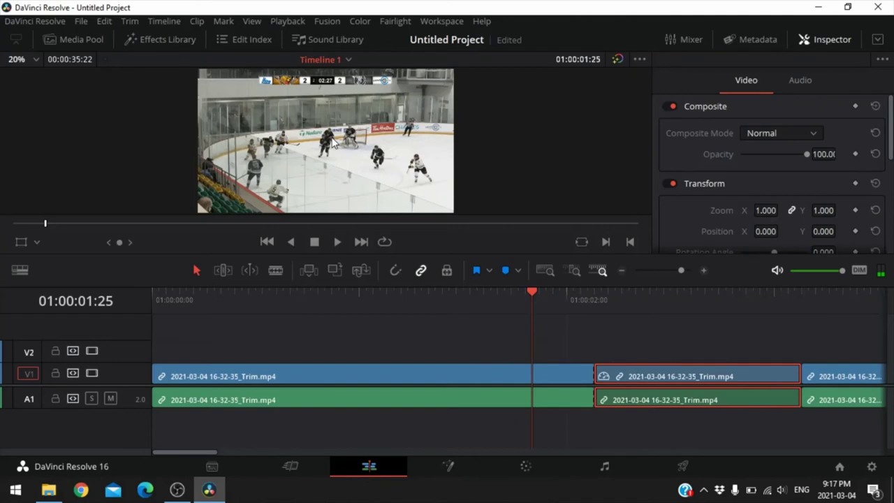
click(336, 242)
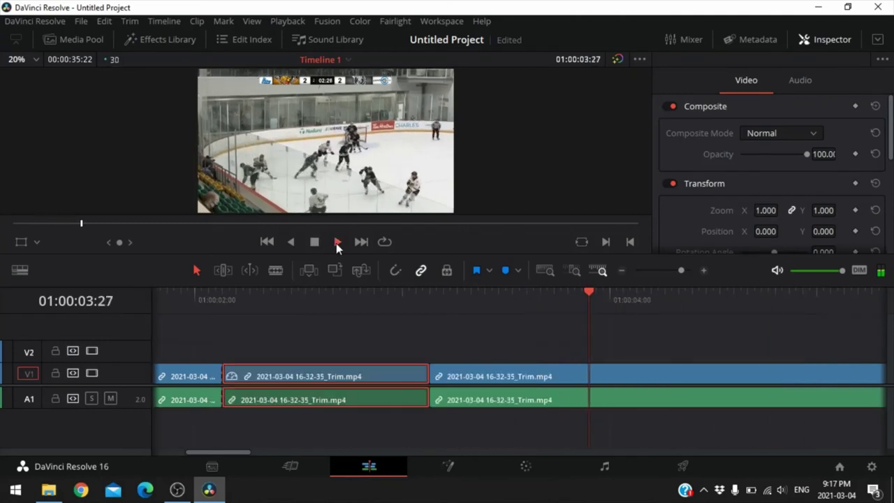
click(313, 245)
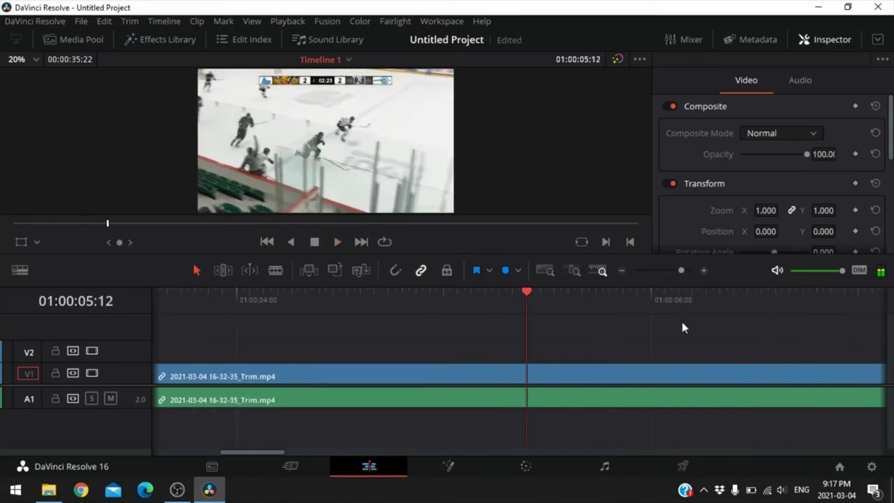
On the Cut page, place RedCircle.png on video track 2 and trim both ends to match the freeze-frame clip.
drag(526, 290, 596, 322)
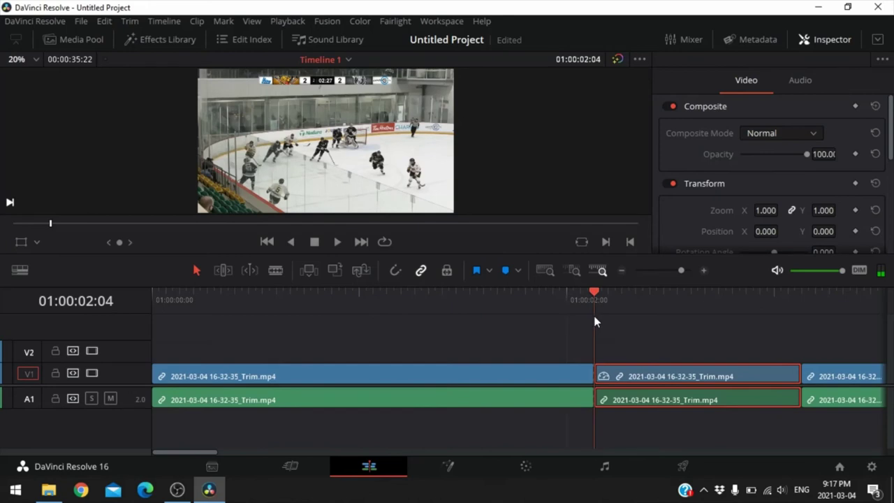
click(291, 474)
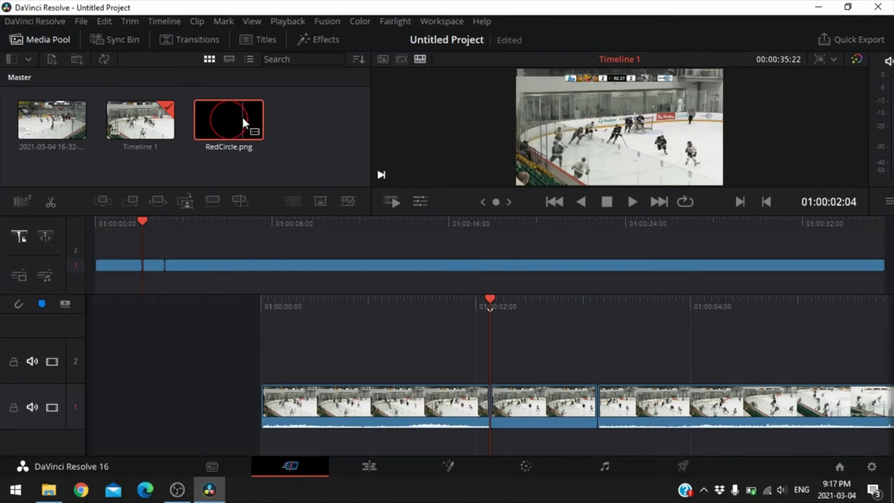
drag(242, 118, 302, 345)
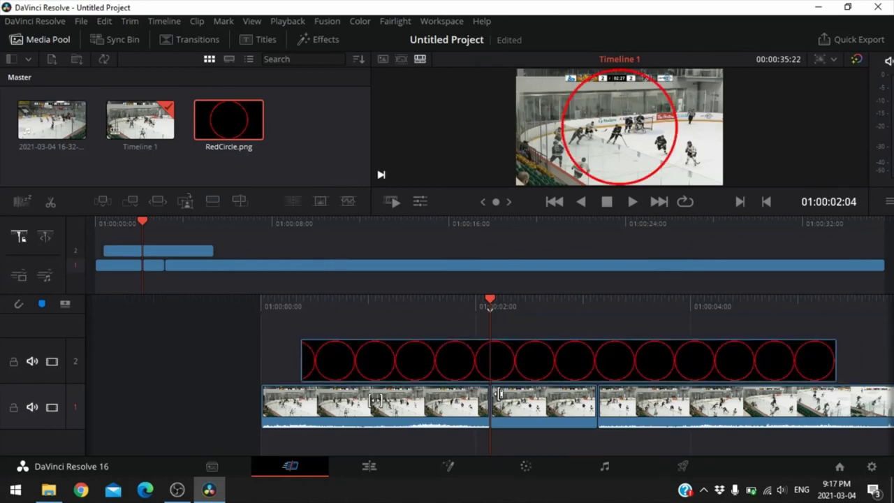
drag(489, 302, 479, 423)
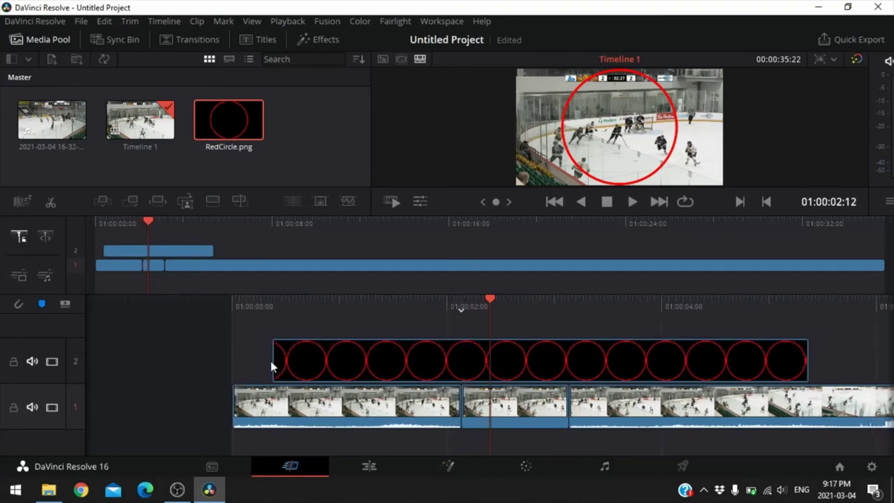
drag(273, 361, 466, 369)
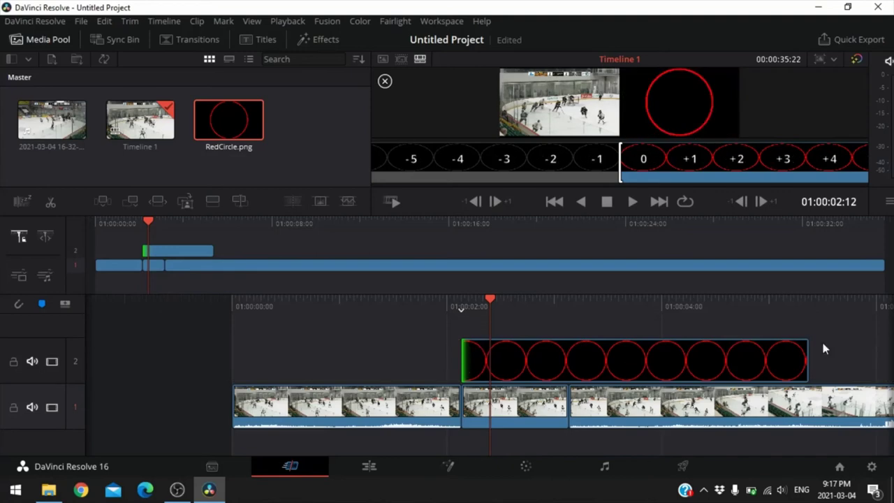
drag(806, 364, 566, 369)
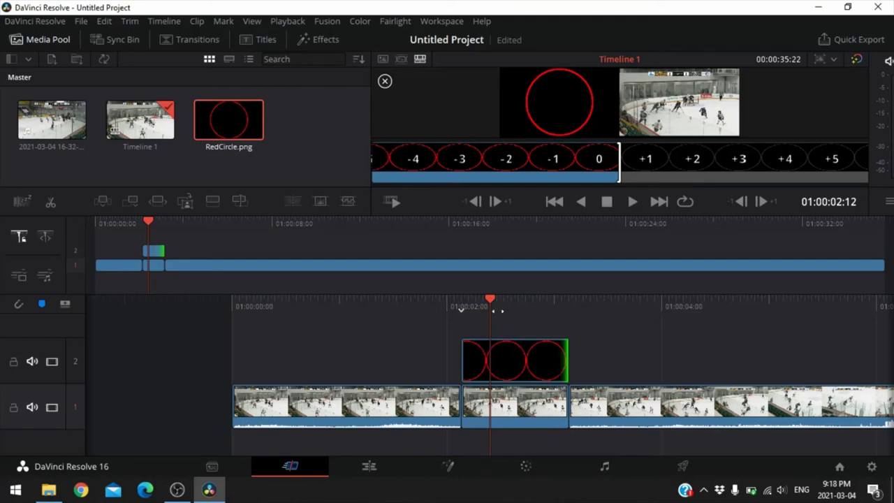
Play the freeze frame with the circle overlay from 01:00:02:04 and return the playhead to its start.
drag(461, 309, 490, 309)
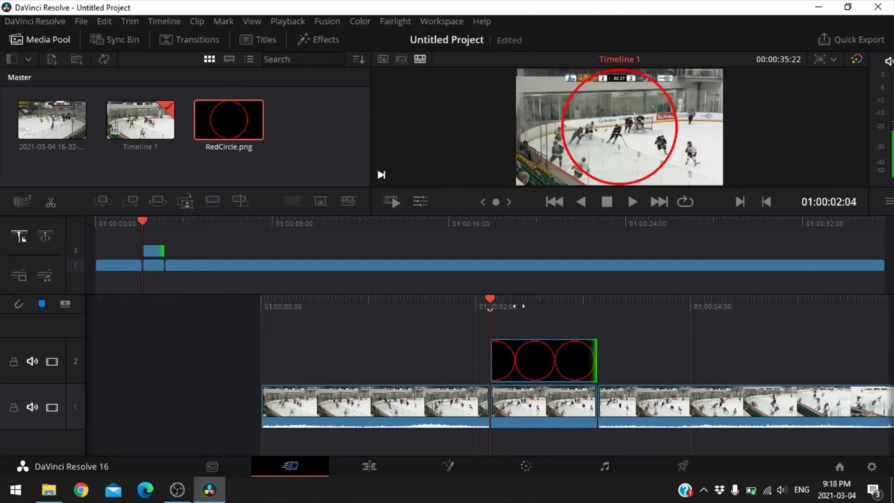
click(632, 201)
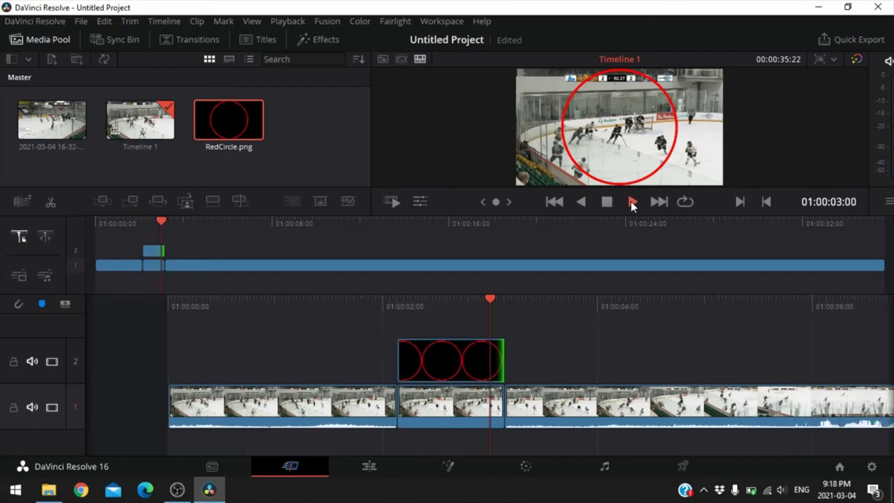
click(607, 202)
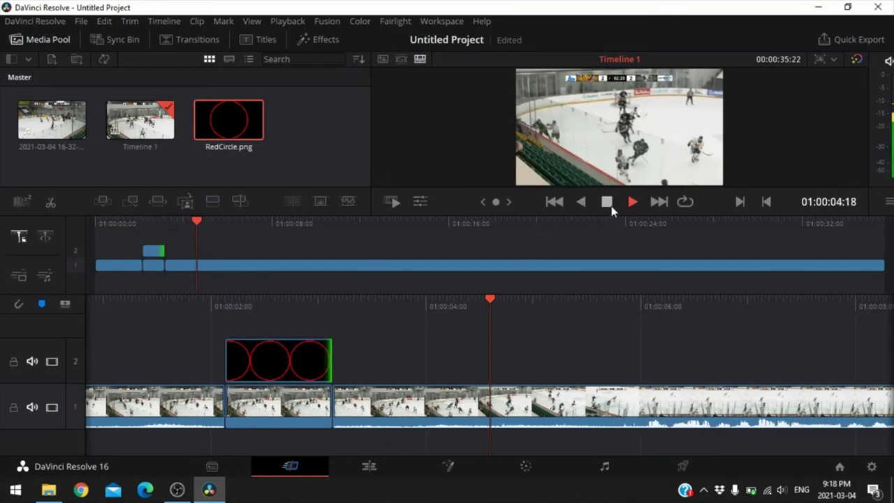
drag(420, 334, 754, 347)
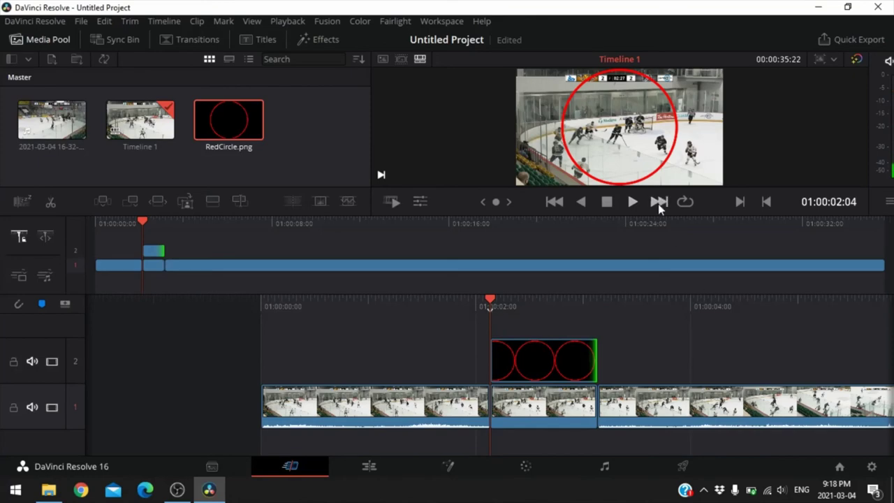
On the Edit page, set the RedCircle overlay's zoom to 0.180 and its position to X 380, Y -147, around the dark-jerseyed player.
click(370, 467)
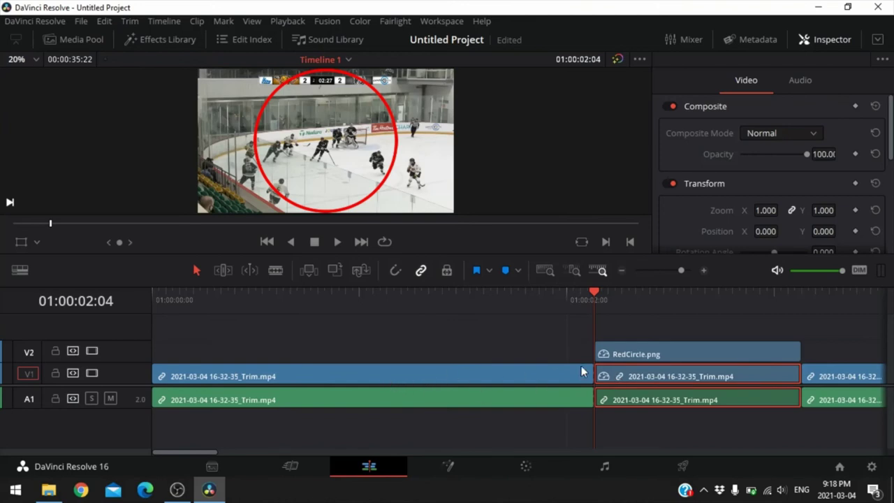
click(635, 351)
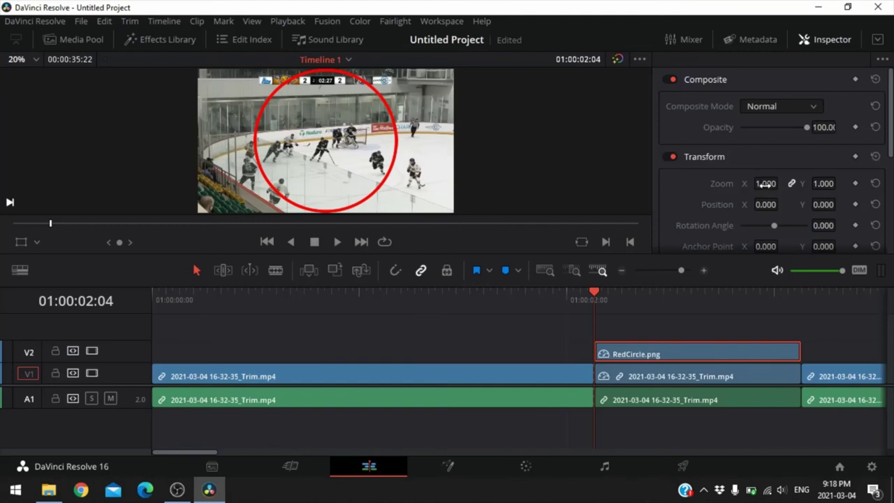
mouse_move(765, 183)
mouse_down()
mouse_move(781, 184)
mouse_move(771, 183)
mouse_up()
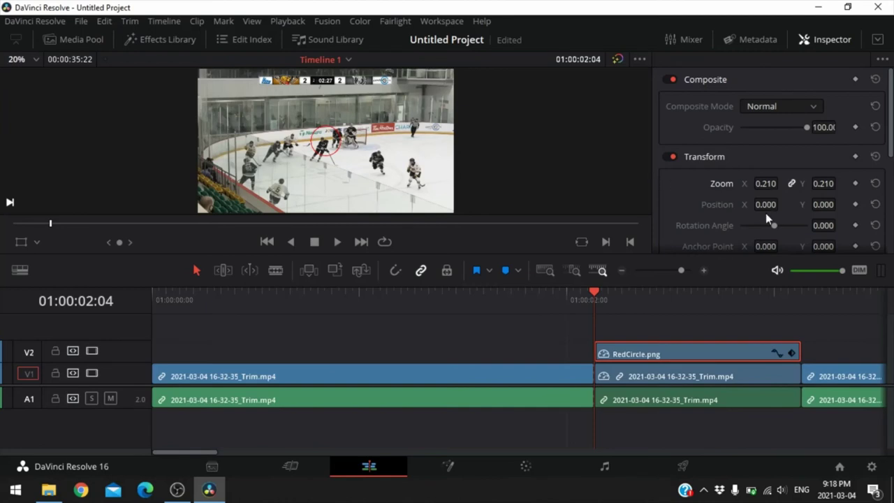
drag(761, 204, 787, 204)
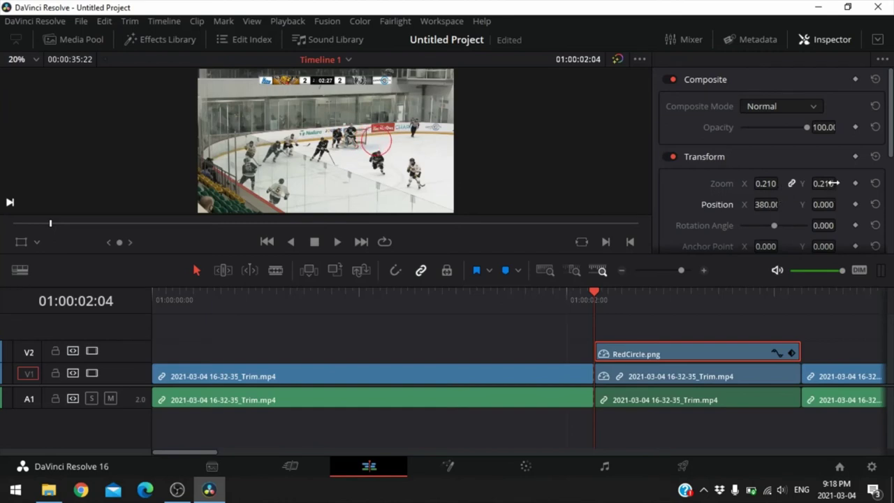
drag(830, 183, 840, 183)
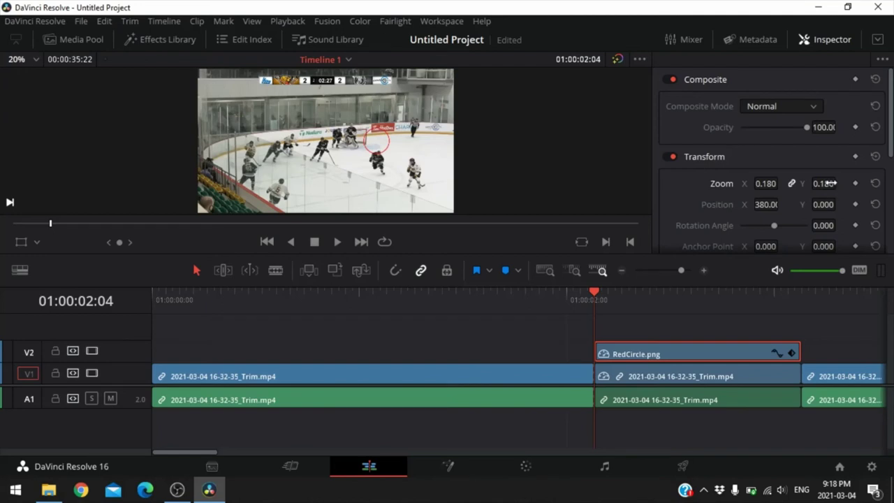
mouse_move(824, 203)
mouse_down()
mouse_move(729, 204)
mouse_move(830, 204)
mouse_up()
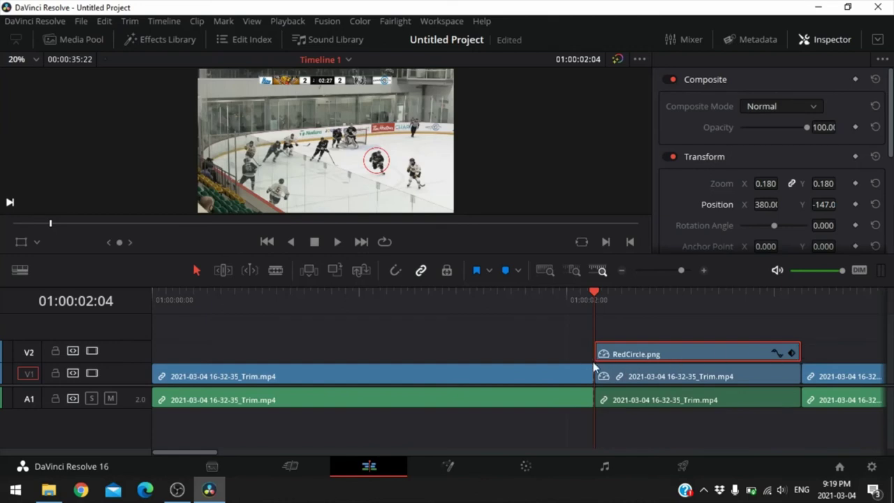
Play the sequence from 01:00:01:22 to check the circled freeze frame, and bring the playhead back to 01:00:02:04.
drag(591, 295, 510, 295)
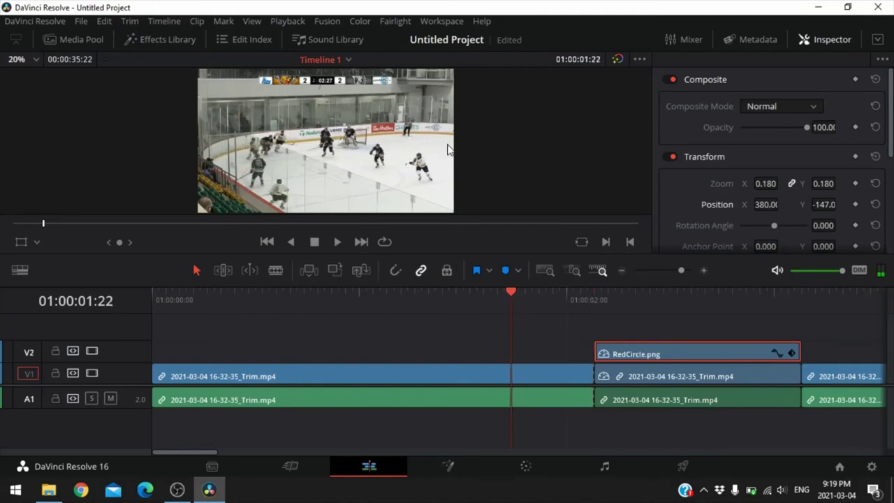
click(337, 242)
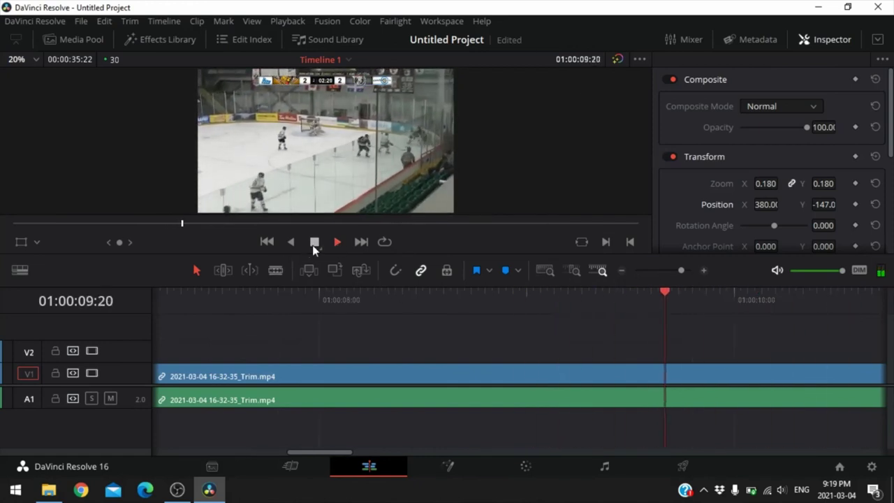
click(313, 243)
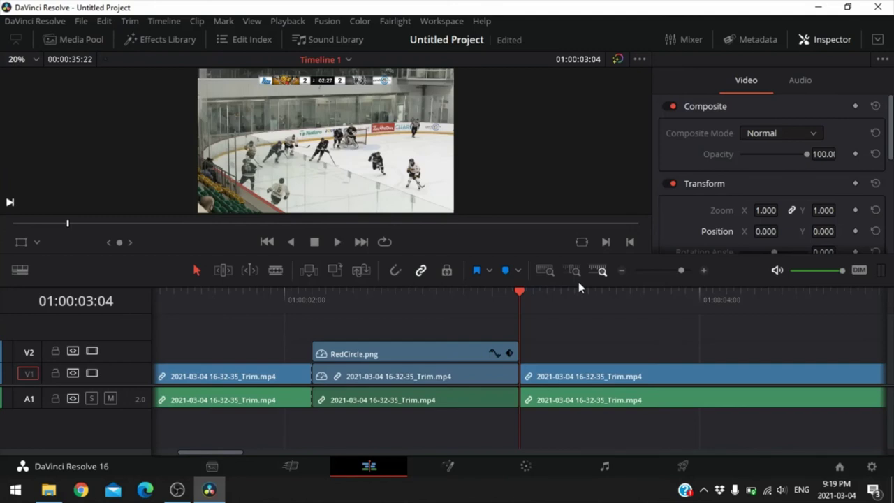
drag(521, 295, 258, 324)
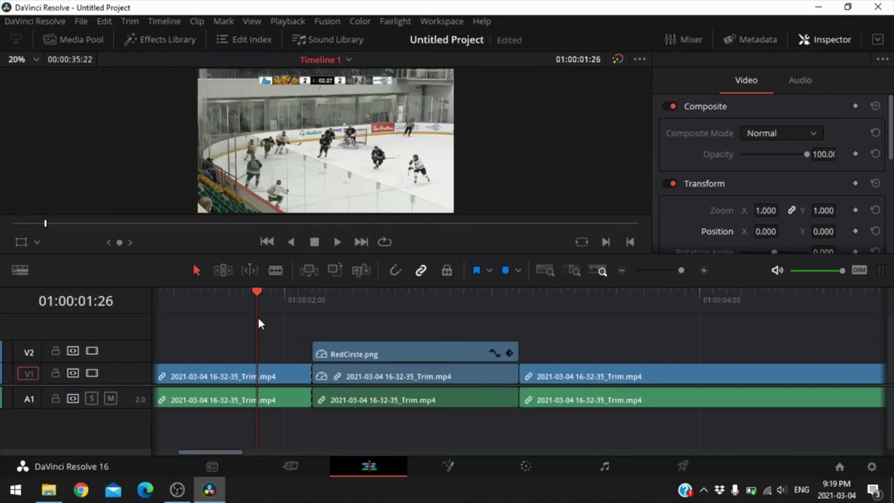
click(285, 300)
drag(285, 299, 314, 295)
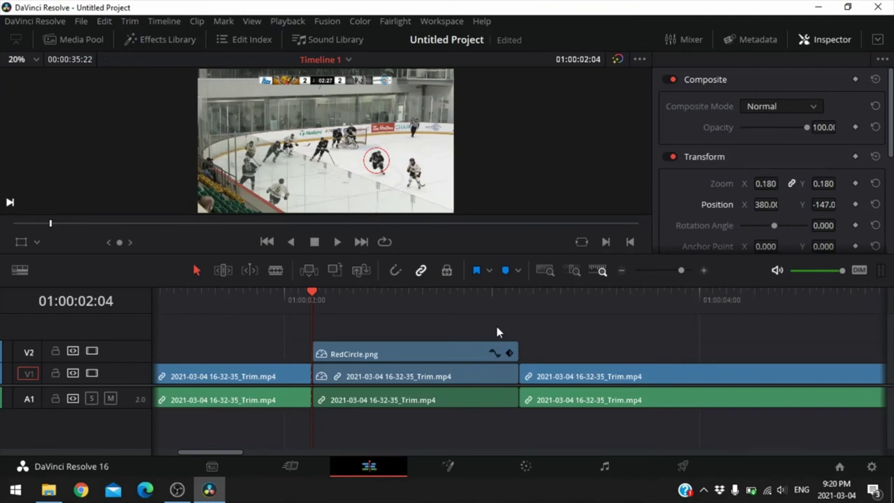
Open the Color page and play the footage following the freeze frame in short stretches up to 01:00:13:09.
click(526, 467)
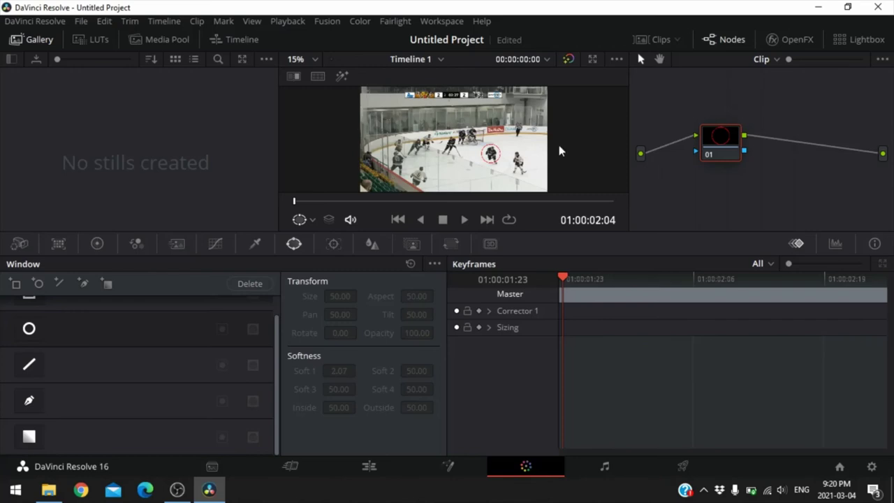
click(464, 221)
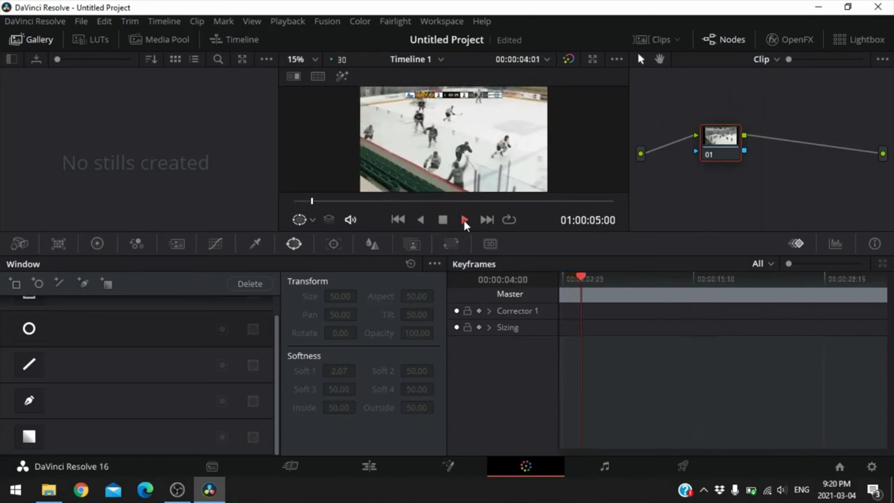
click(443, 221)
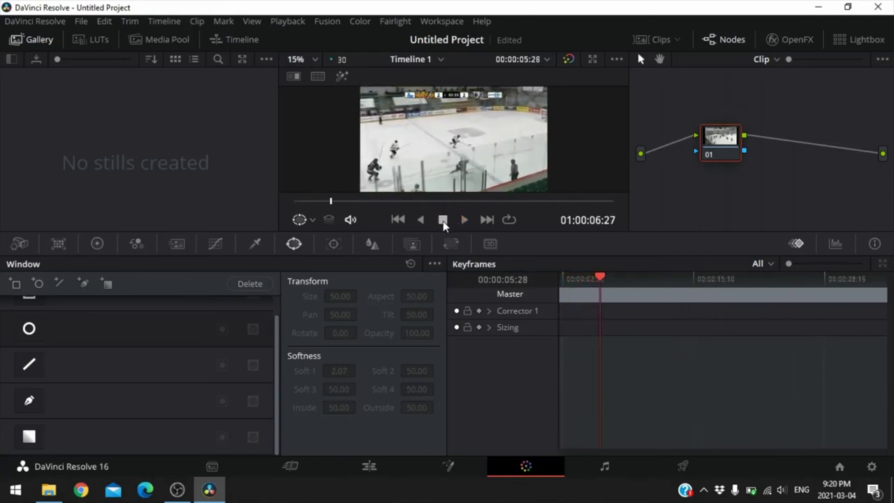
click(464, 221)
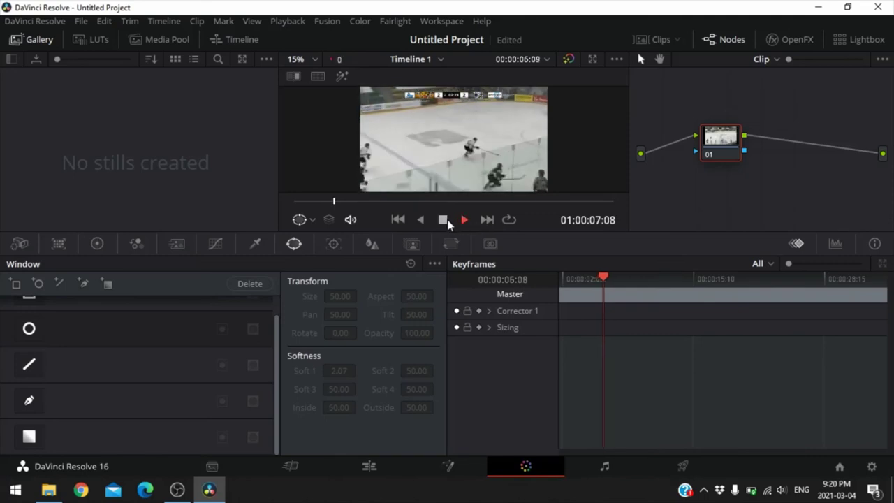
click(444, 221)
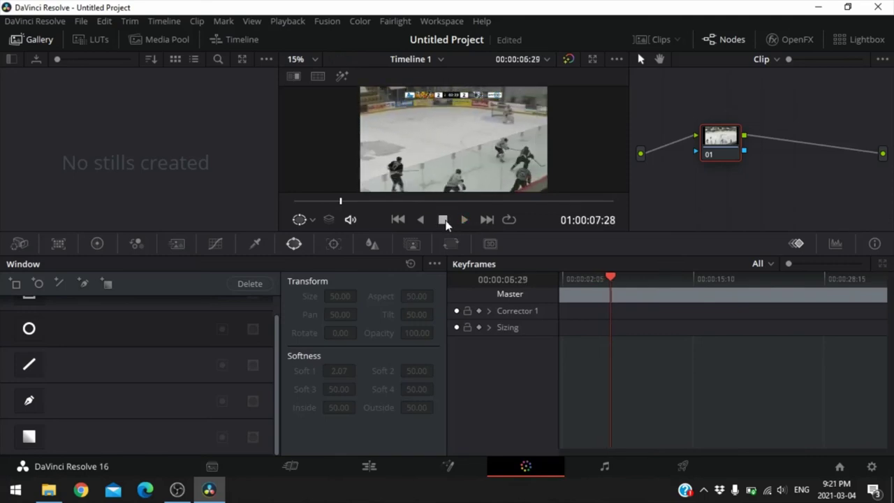
click(464, 220)
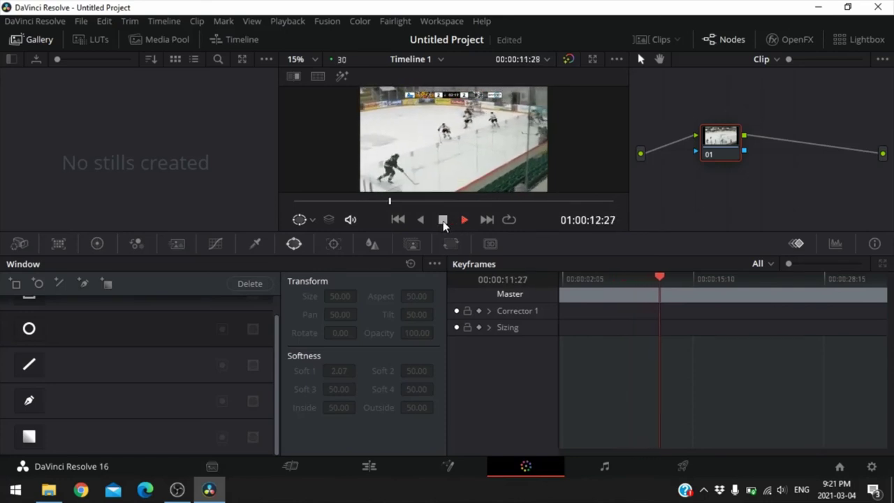
click(443, 220)
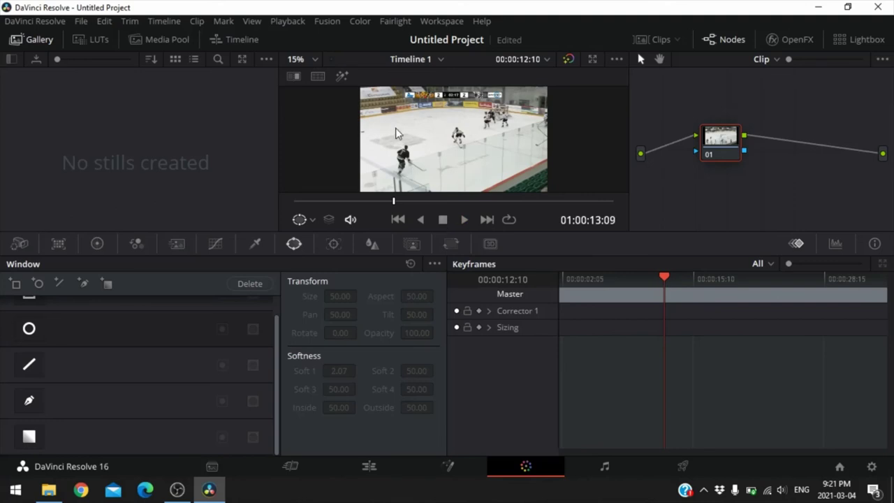
Grab a still of the frame at 01:00:13:09 and export it to the Desktop as a JPEG named Dman.
right_click(425, 157)
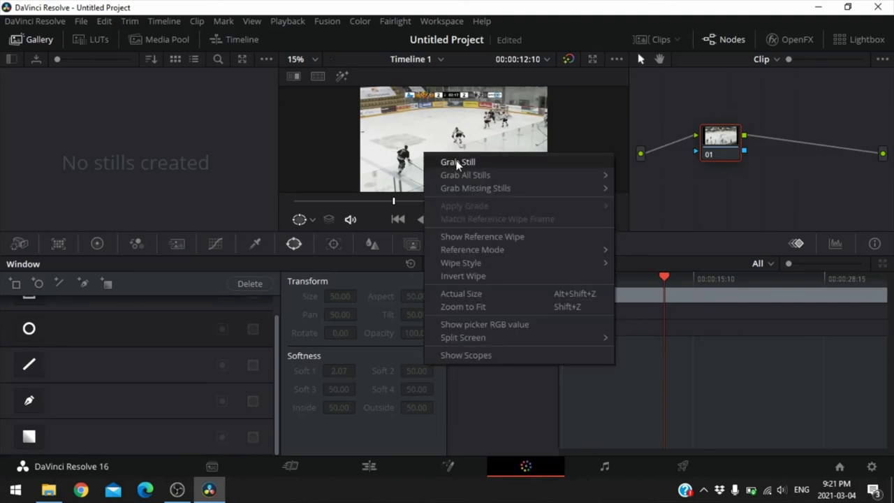
click(457, 163)
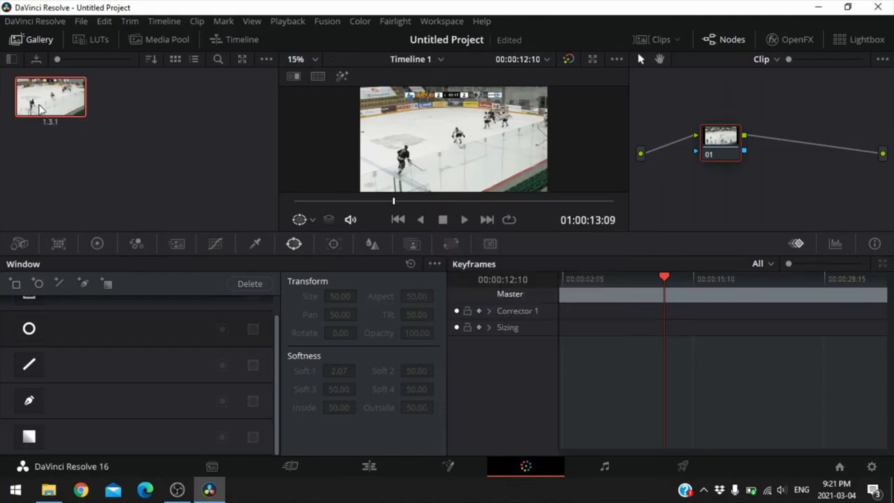
right_click(56, 106)
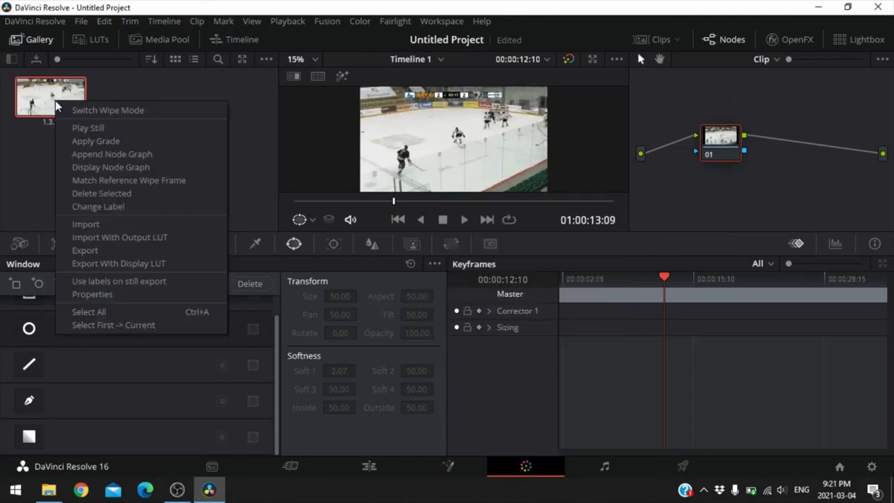
click(144, 251)
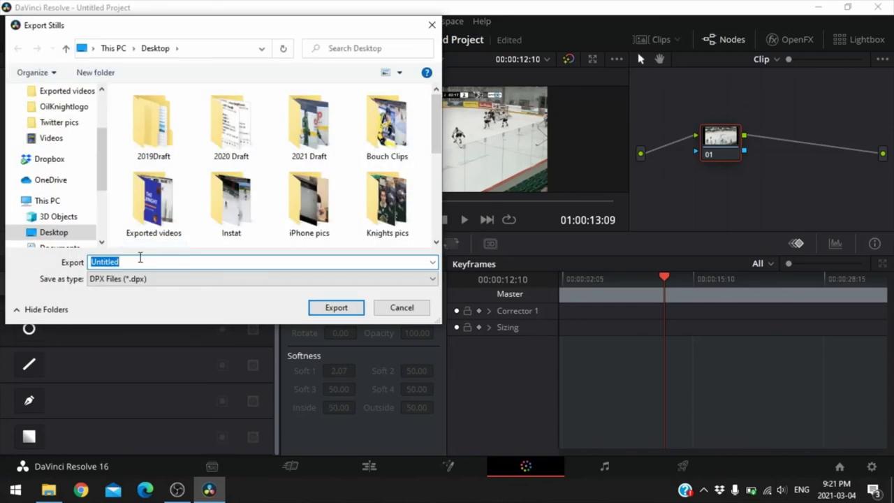
text(Dman)
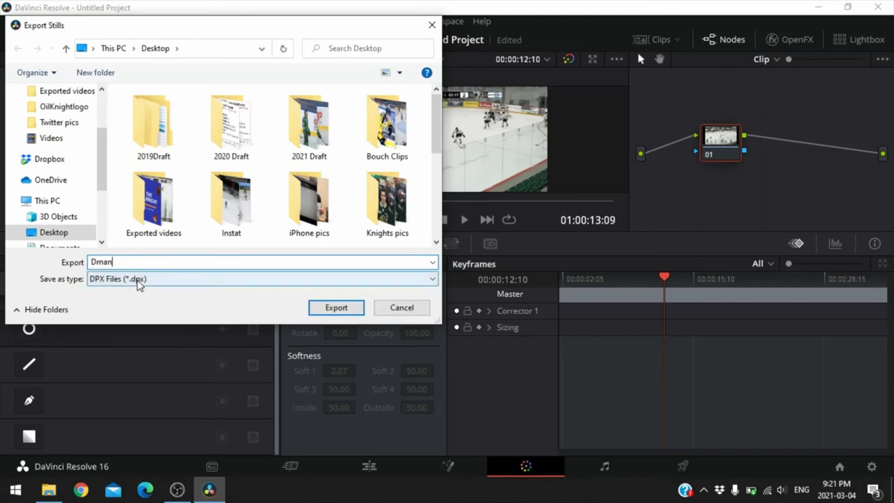
click(138, 283)
click(136, 322)
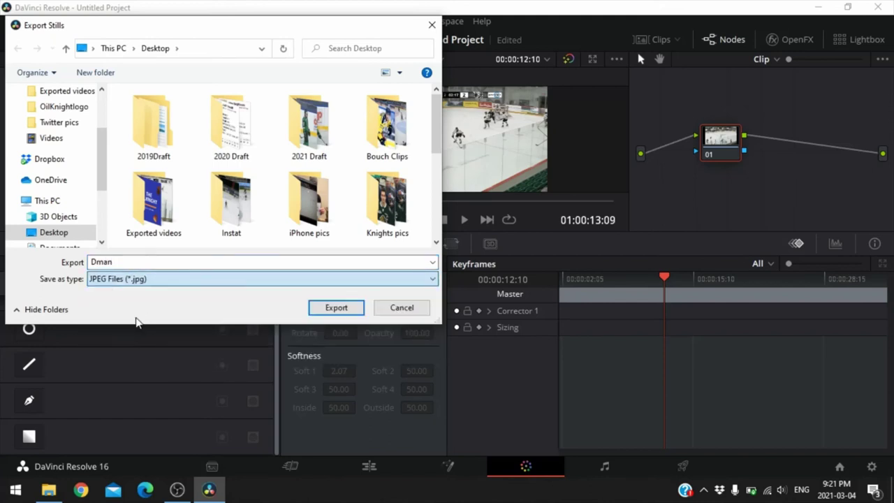
click(339, 311)
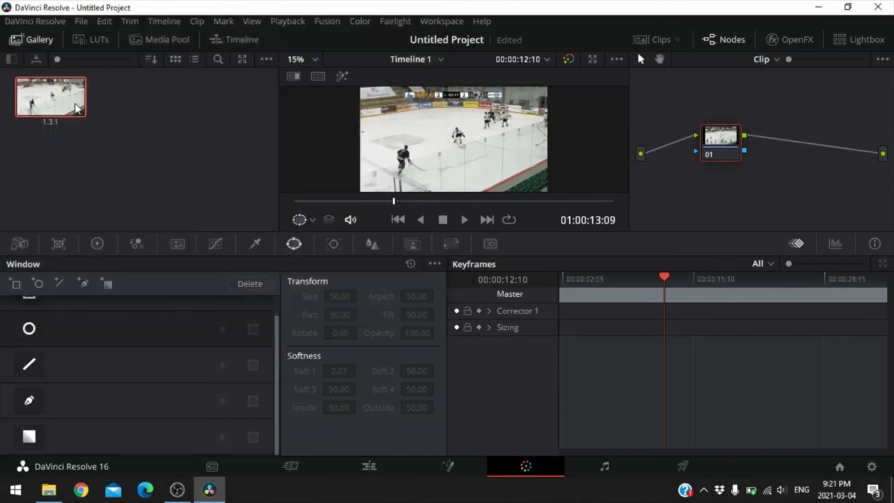
Open the exported Dman_1.3.1 image from the desktop in Photos and crop it to the area around the nearest dark-jerseyed player.
click(828, 7)
click(827, 7)
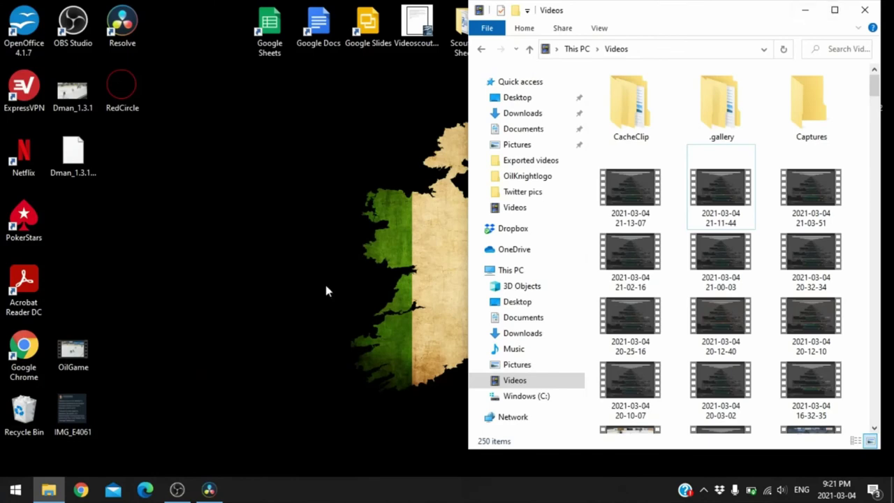
double_click(68, 100)
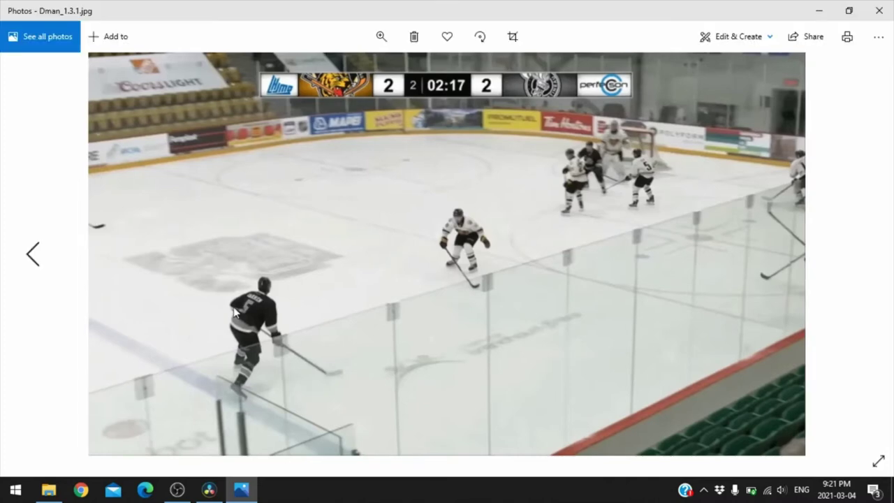
click(506, 29)
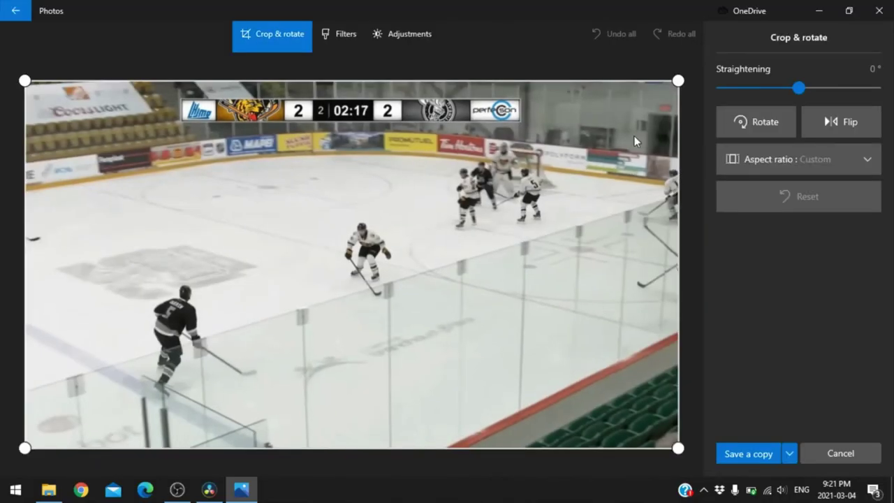
drag(678, 80, 329, 213)
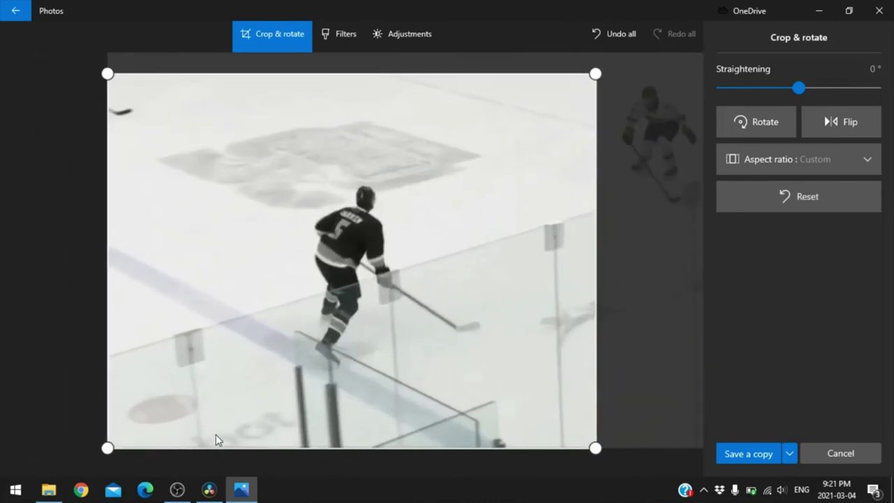
Save the cropped image to the Desktop as Dman_1.3.1 in JPG format, replacing the existing file.
click(735, 453)
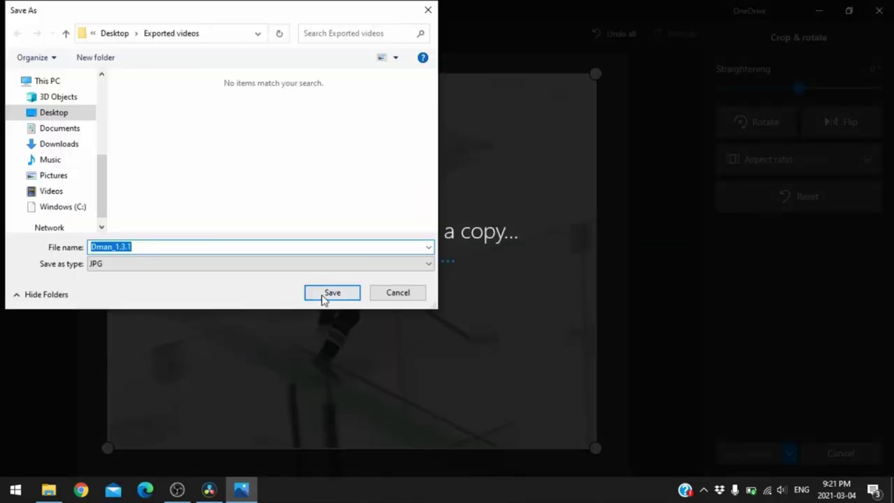
click(112, 34)
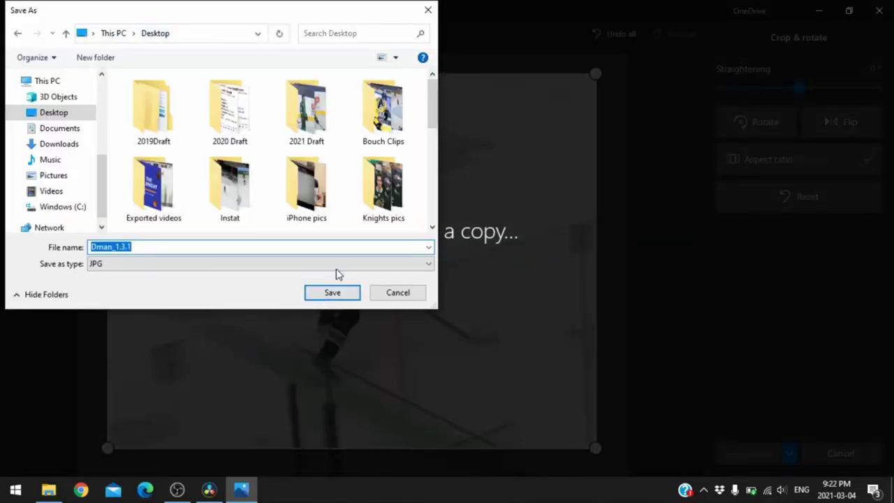
click(334, 293)
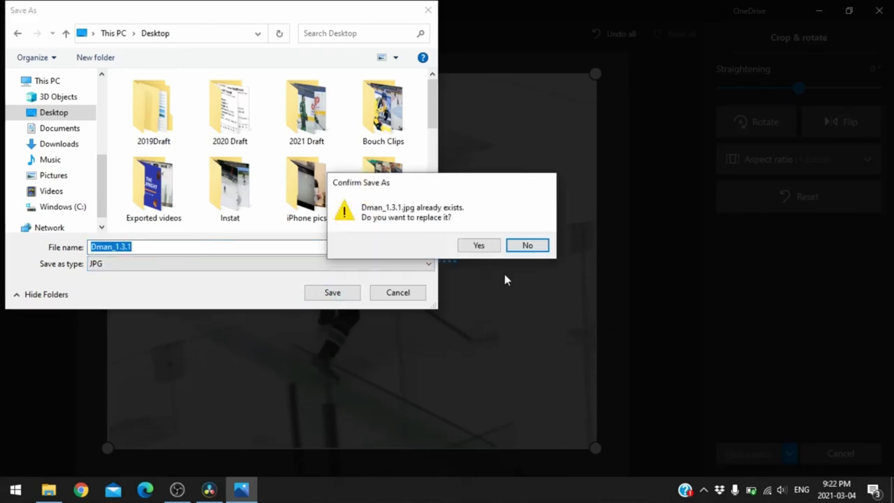
click(476, 247)
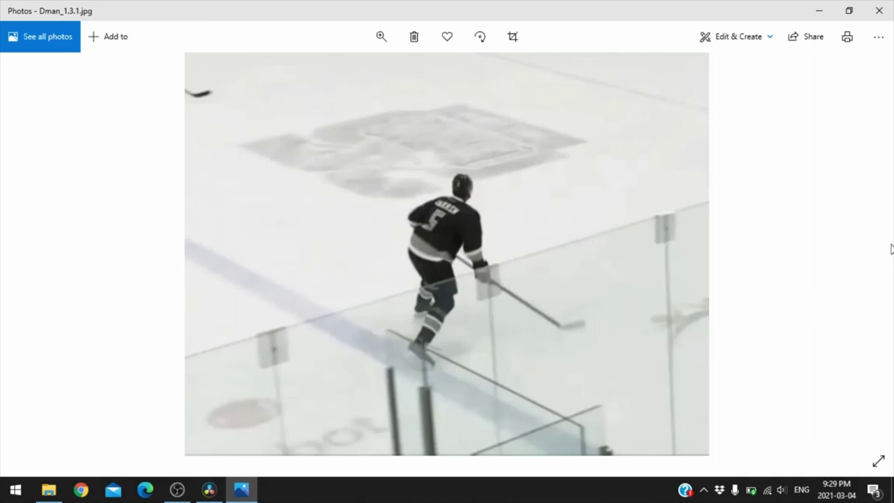
Switch to Chrome, search Google for "twitter advanced search" and open the Twitter Advanced Search page.
click(85, 491)
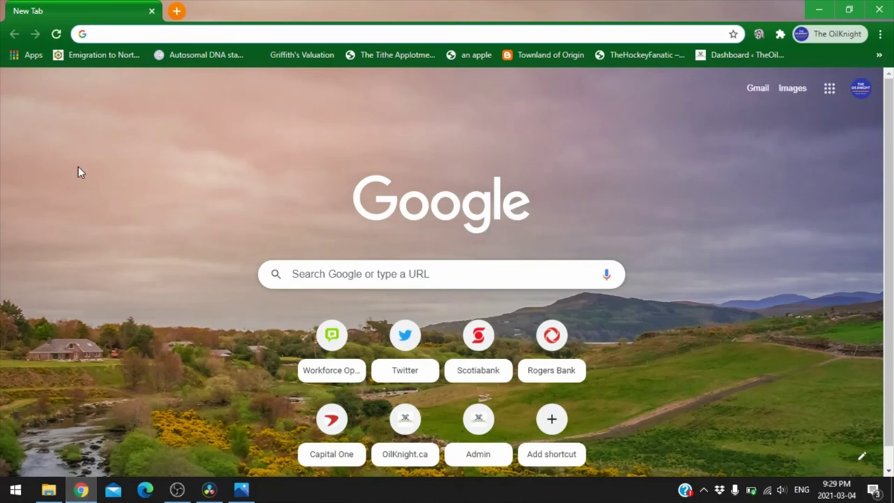
text(twitter)
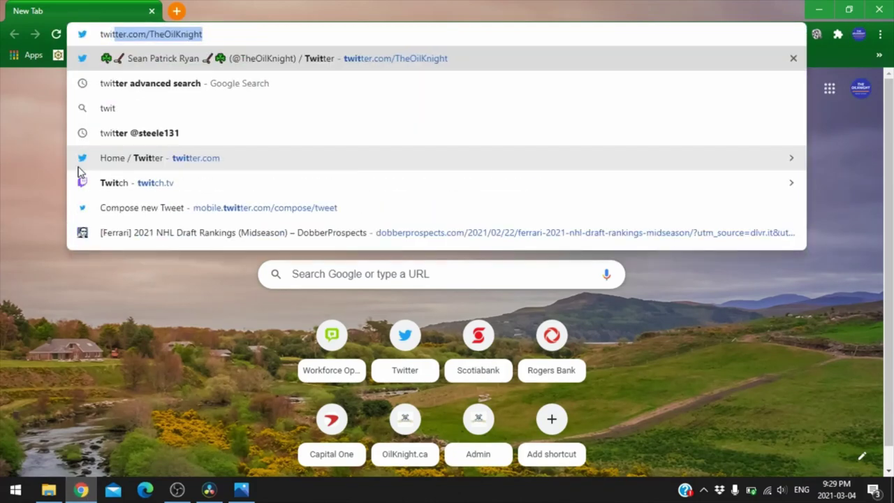
text( ad)
key(BackSpace)
text(a)
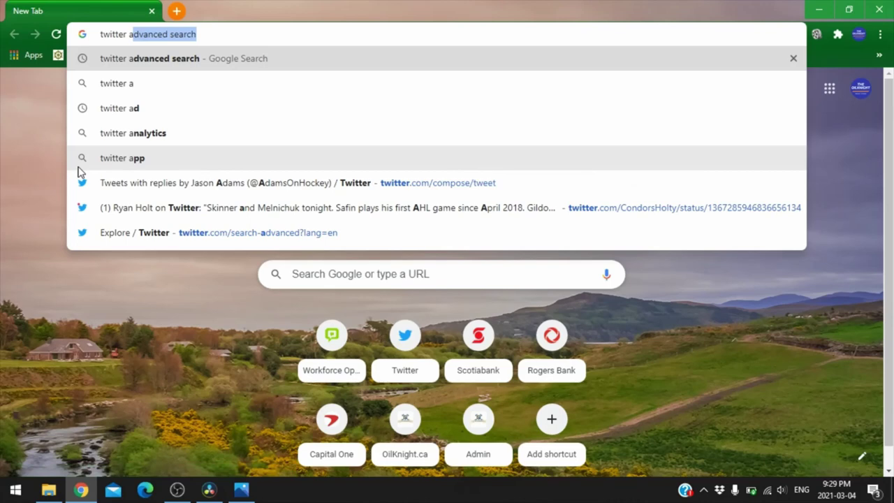
key(Return)
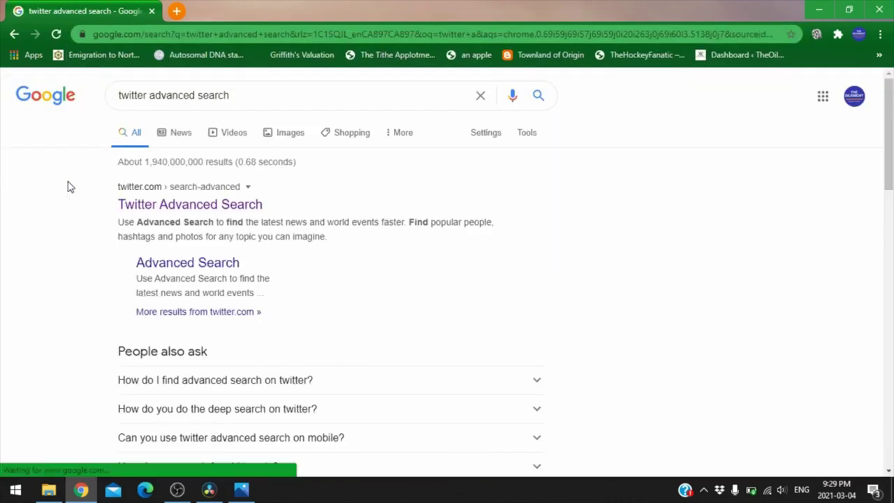
click(229, 205)
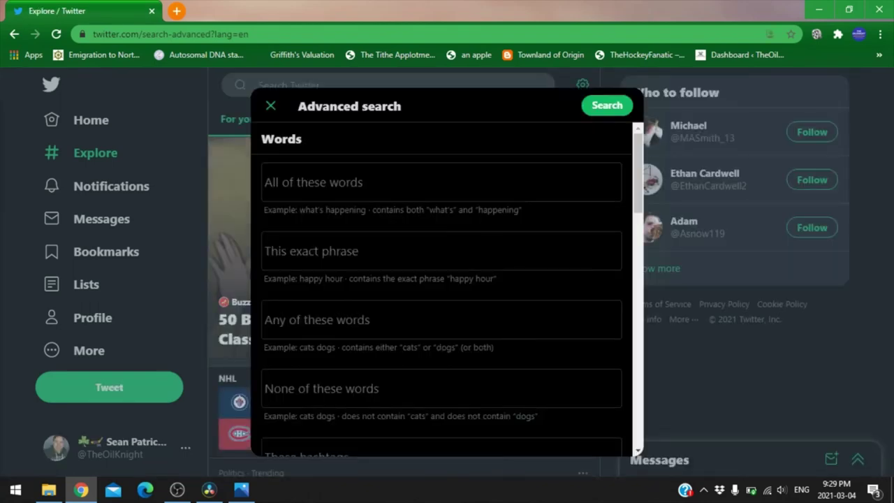
click(265, 189)
text(regula)
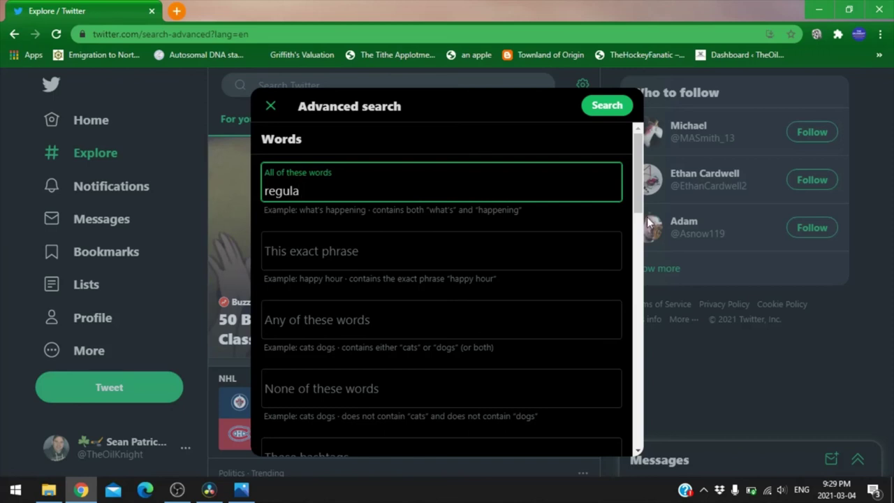
drag(638, 210, 641, 239)
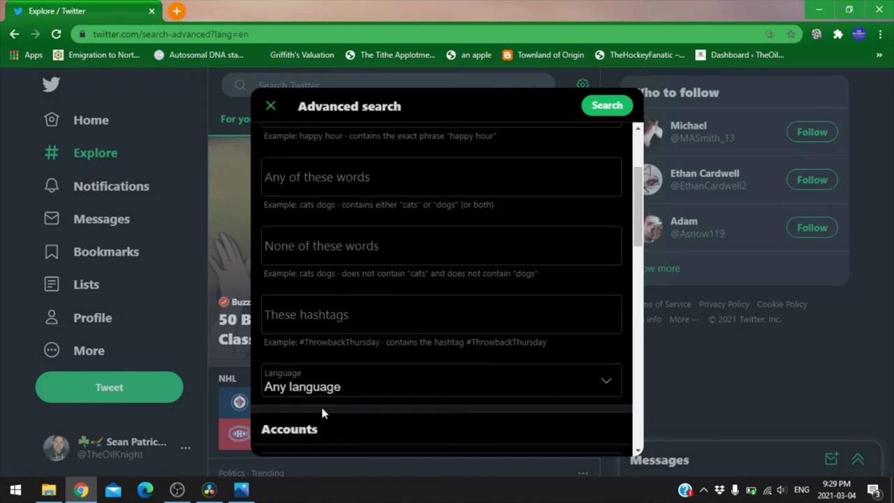
scroll(637, 238, down, 2)
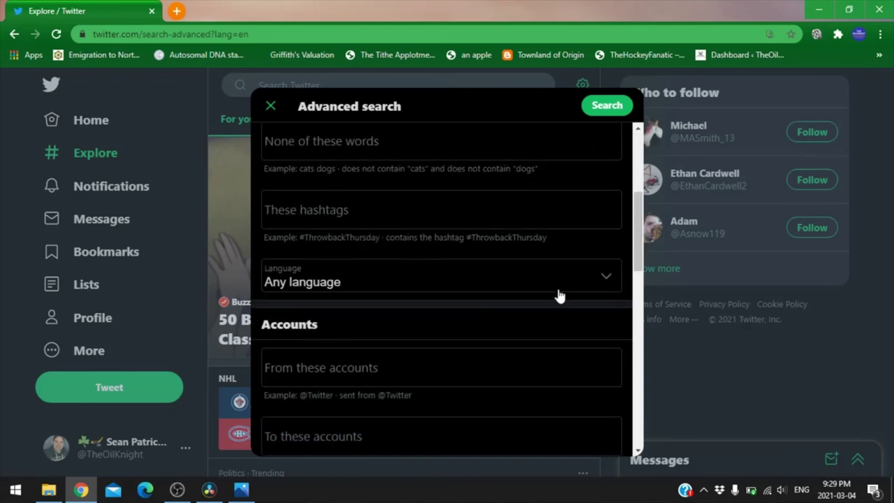
click(417, 363)
text(@)
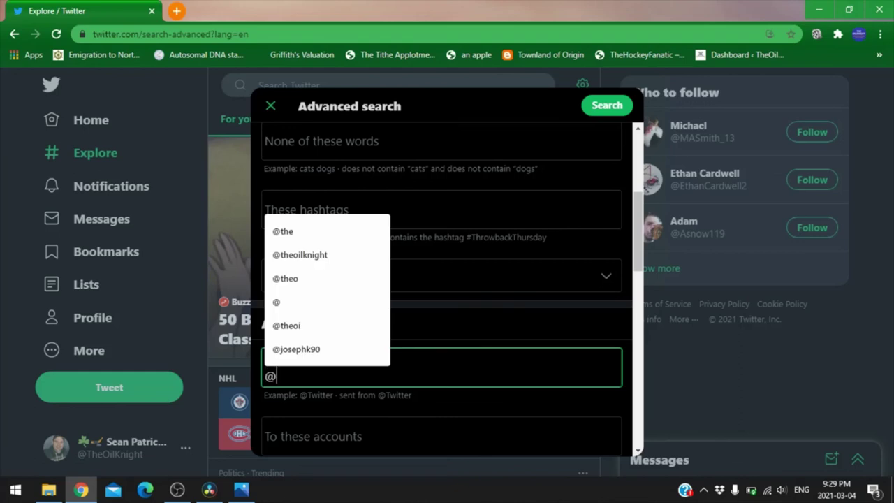
text(theoilknight)
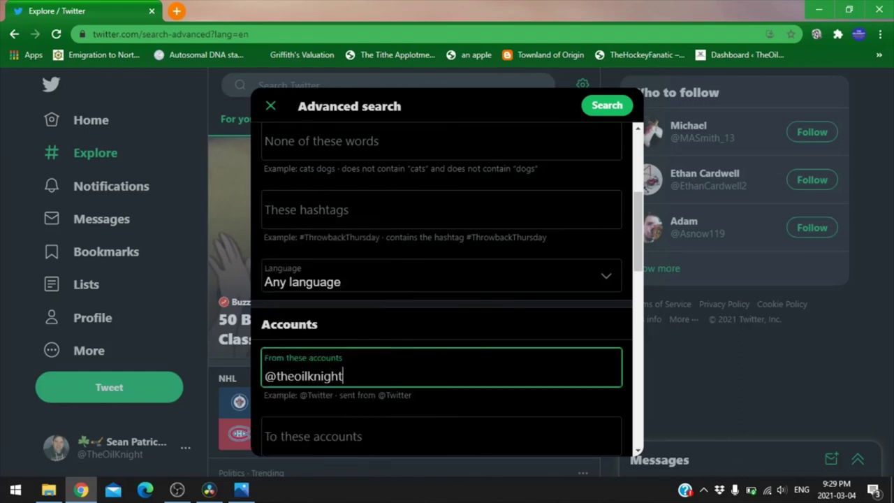
key(Return)
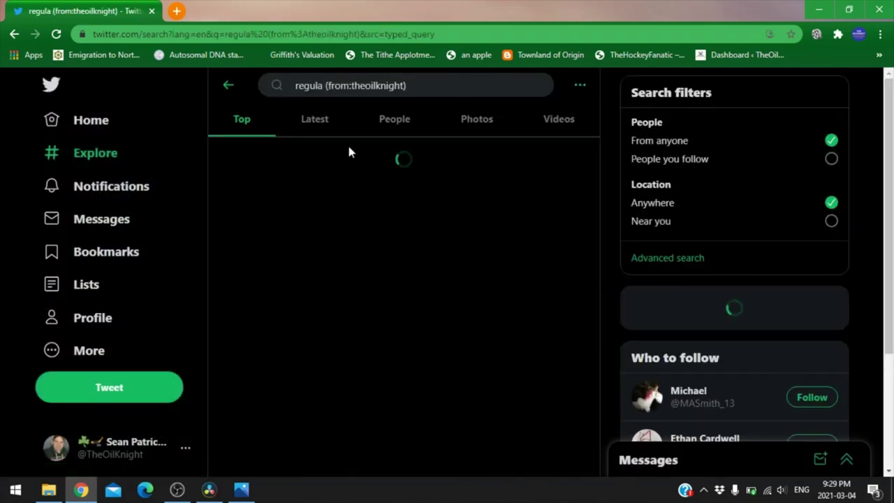
Filter the search results to photos, view the purple jersey tweet's picture at full size, and close it.
click(468, 120)
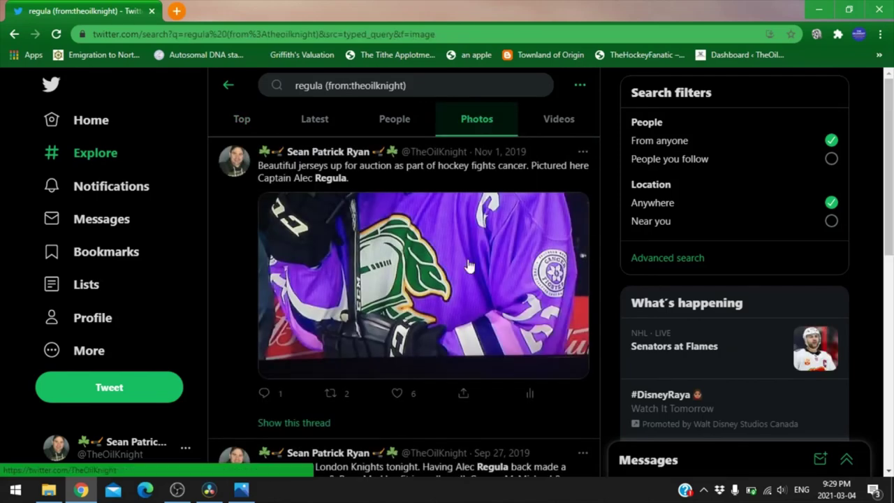
click(441, 288)
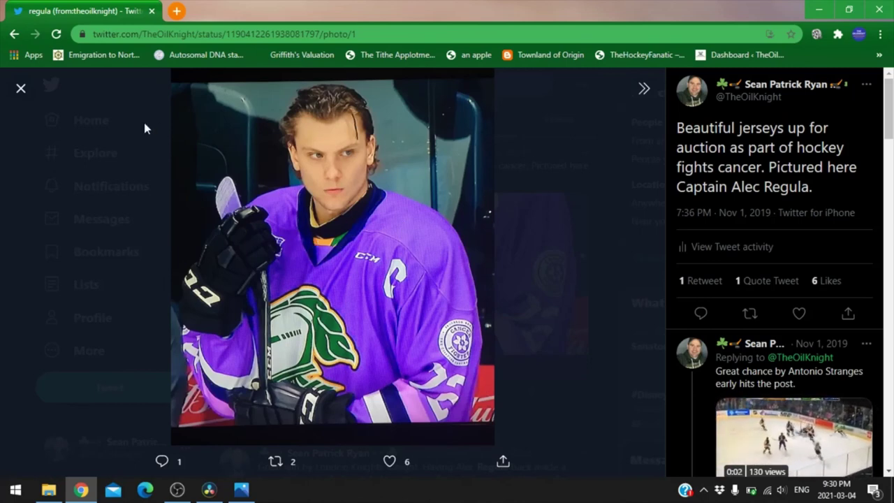
click(21, 90)
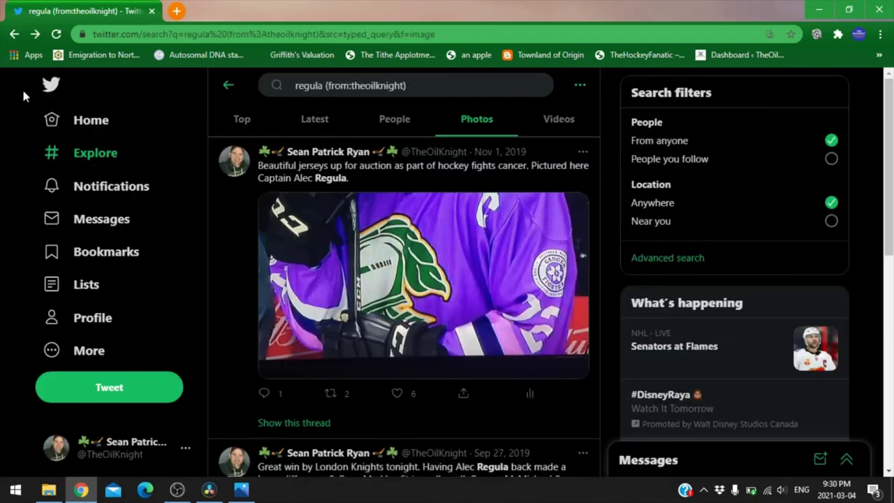
Search Twitter's people results for "alec regula" and view the enlarged profile picture of the verified London Knights defenseman's account.
click(383, 123)
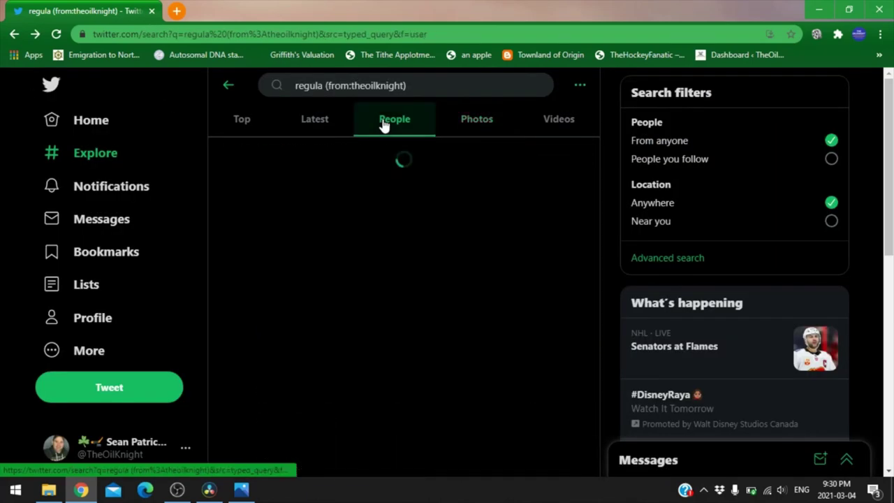
click(422, 89)
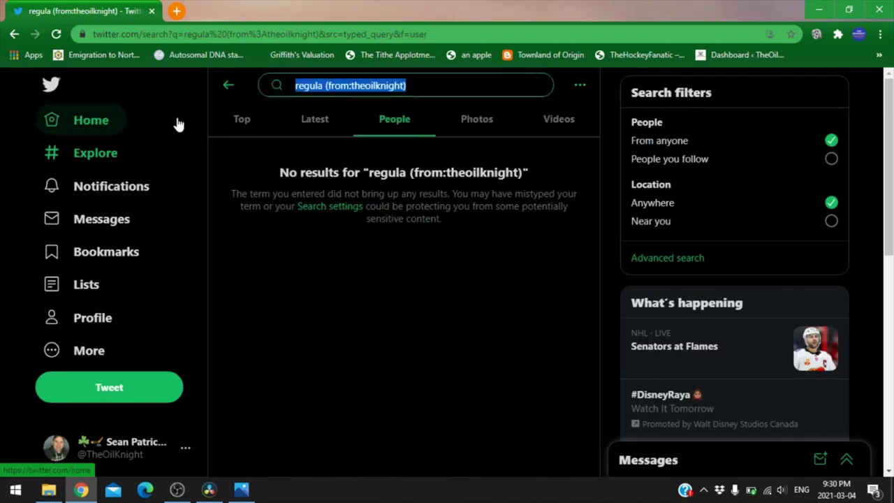
text(a;ec re)
key(BackSpace)
key(BackSpace)
key(BackSpace)
key(BackSpace)
key(BackSpace)
key(BackSpace)
text(lec regula)
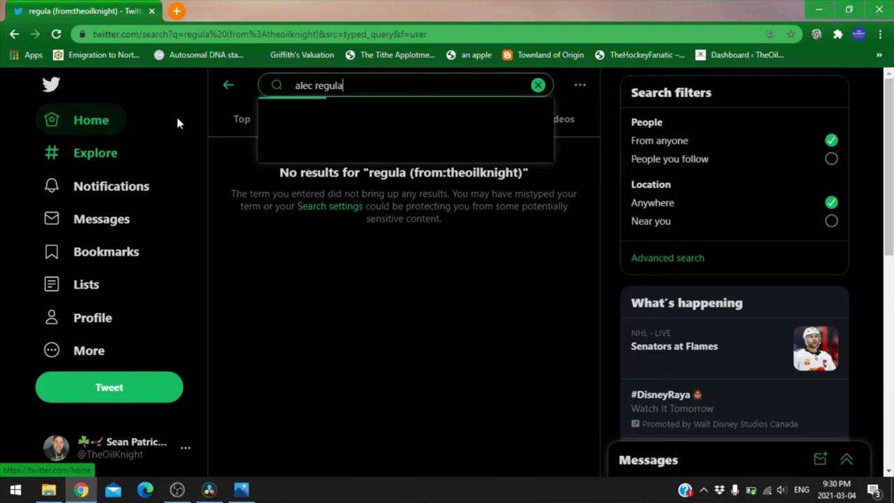
key(Return)
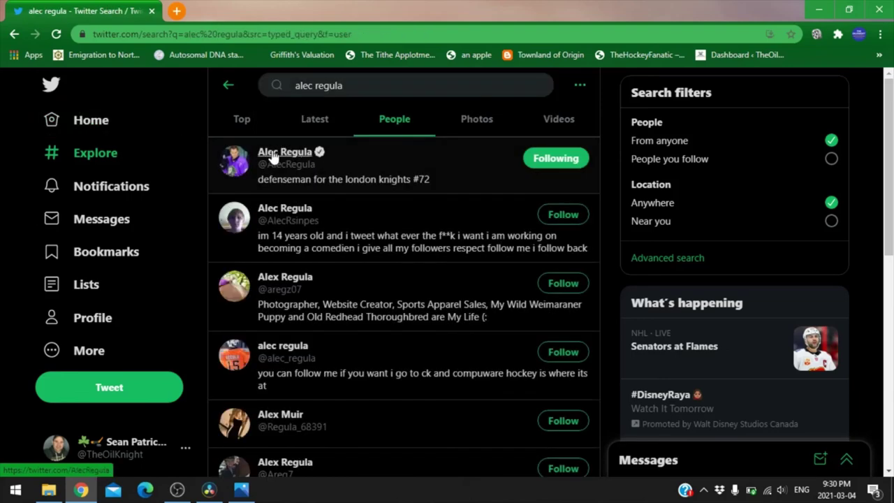
click(270, 150)
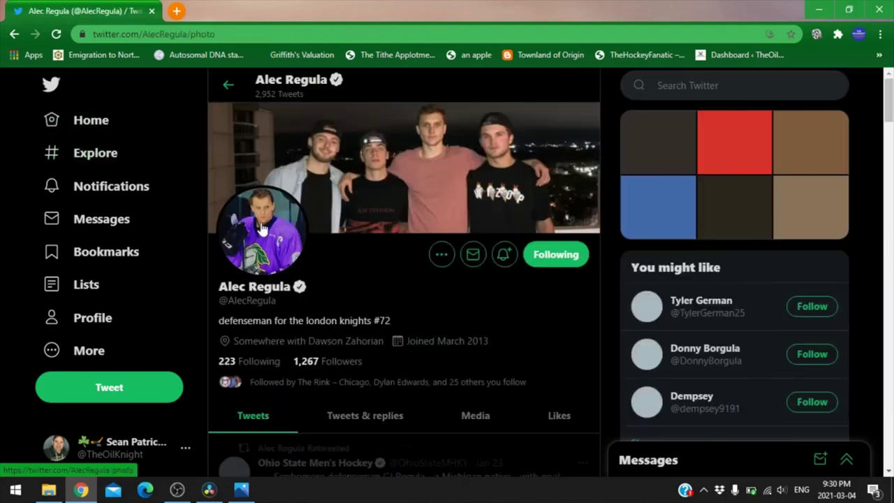
click(261, 223)
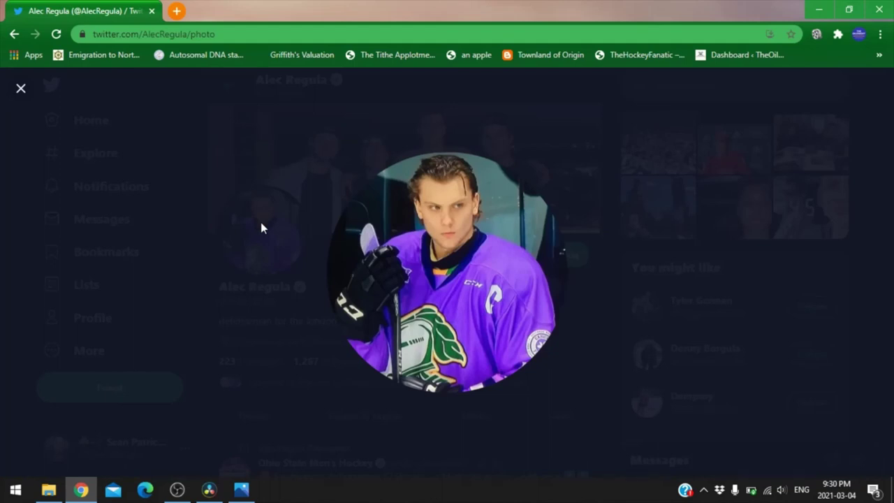
Close the enlarged profile picture, check the recording in OBS, and return to Chrome.
click(21, 88)
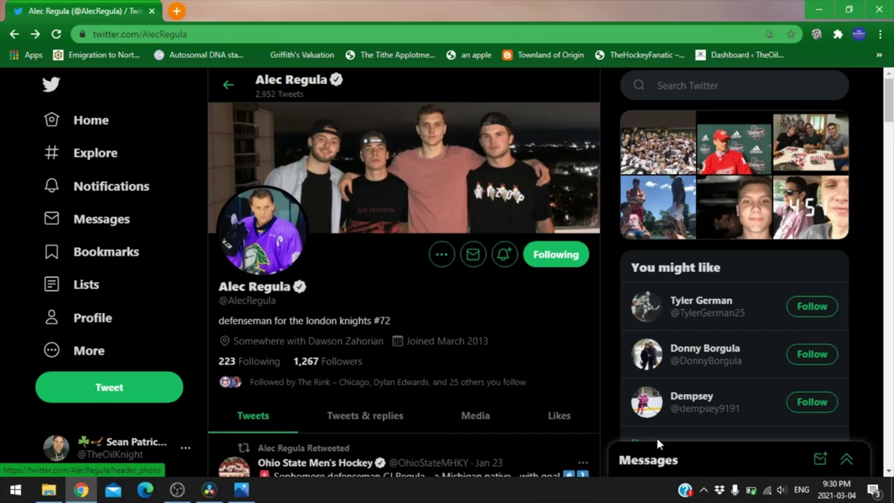
click(177, 490)
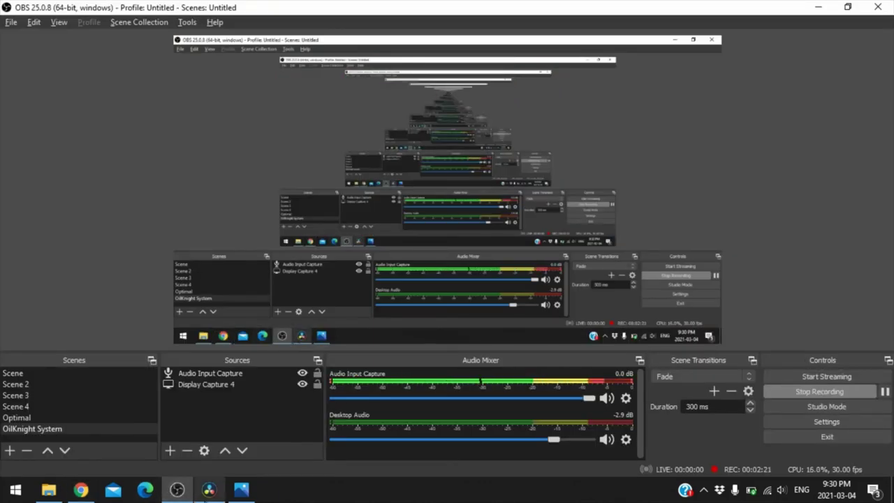
click(81, 491)
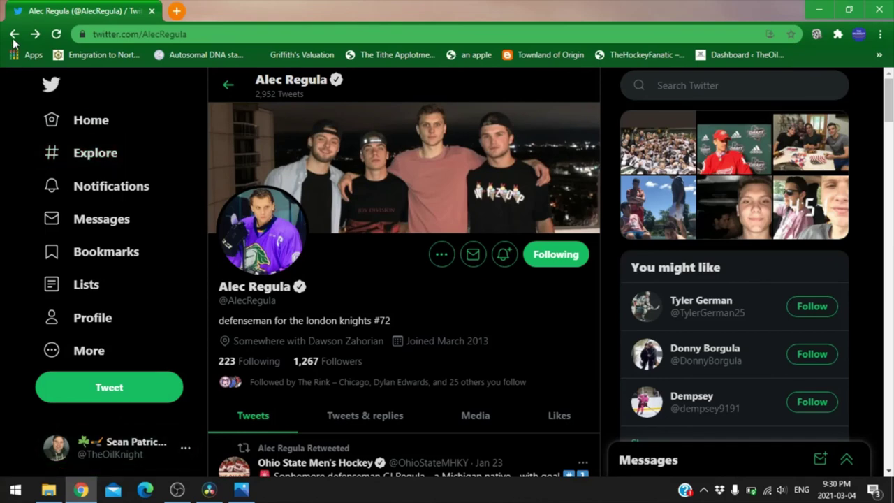
Search Google for "twitter advanced search" from the Twitter profile page and open the Twitter Advanced Search result.
click(176, 33)
text(twitter ad)
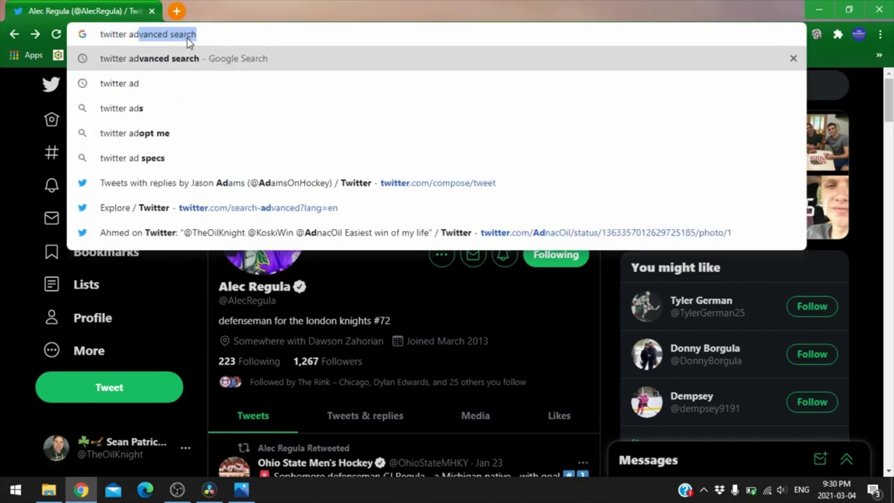
key(Return)
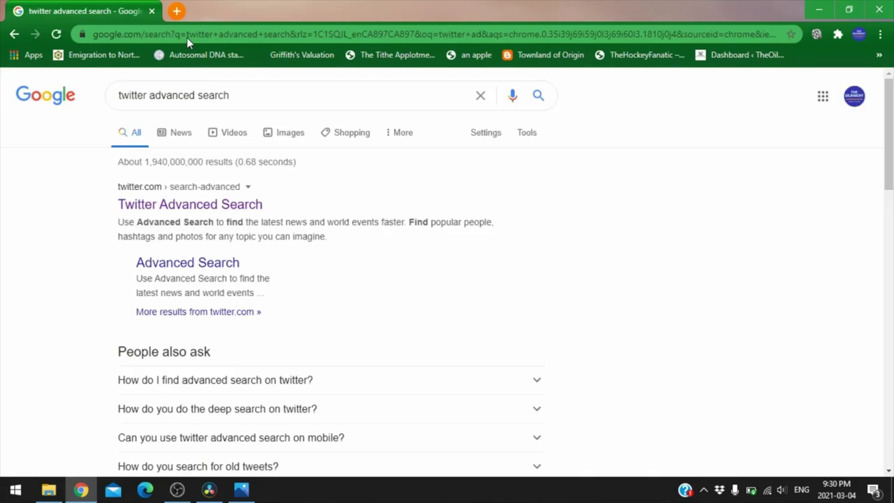
click(223, 206)
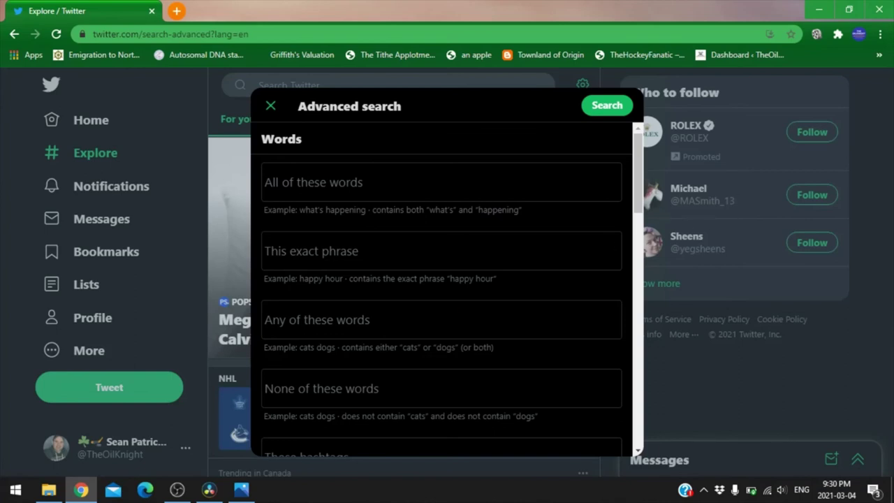
click(314, 182)
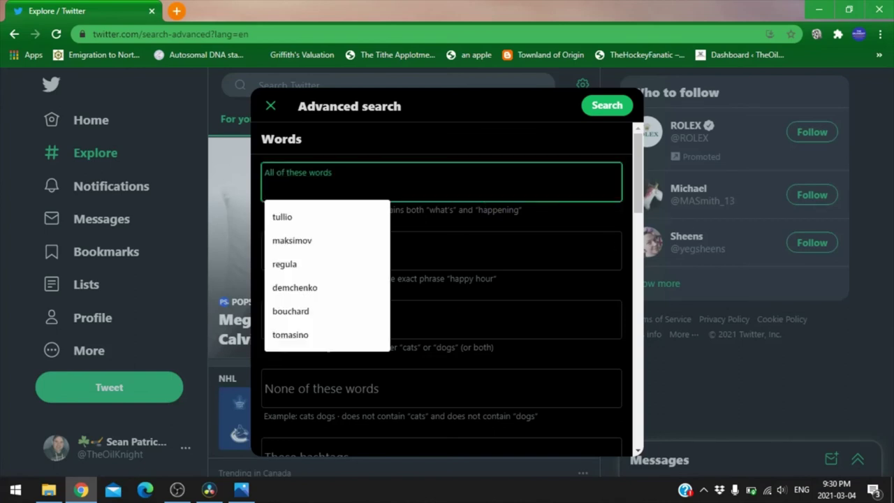
click(291, 241)
drag(635, 201, 638, 279)
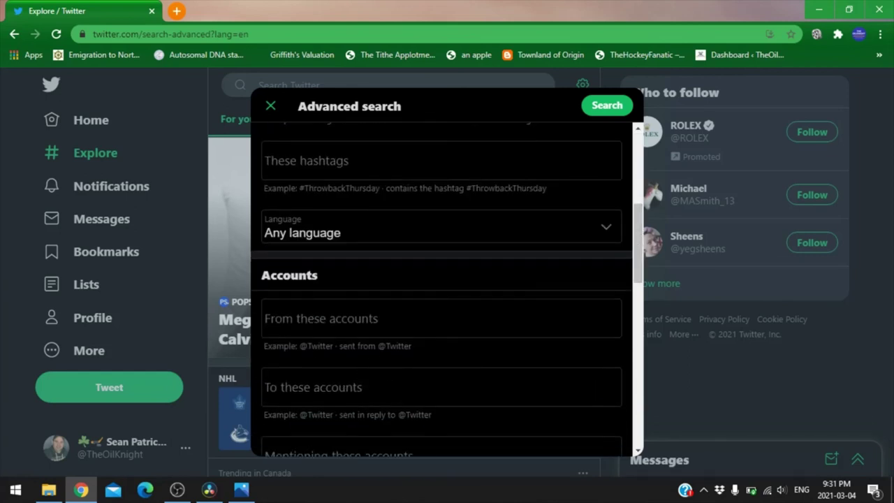
click(353, 319)
text(@theoilknight)
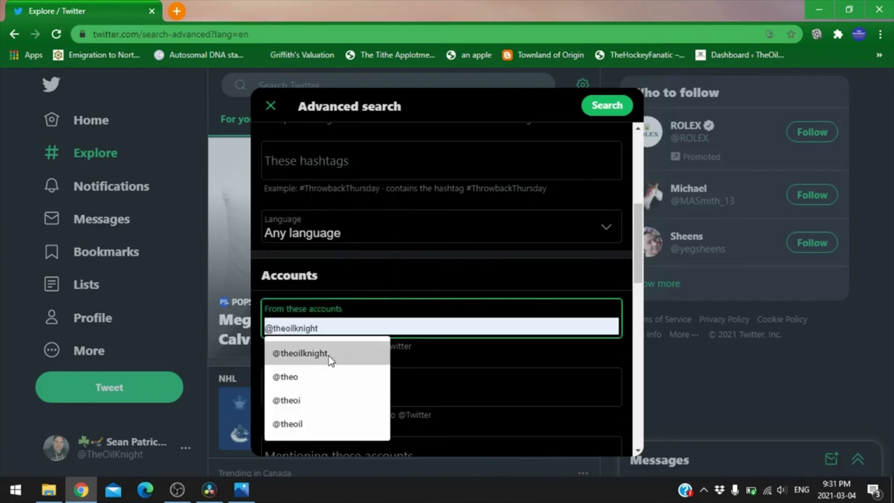
click(331, 360)
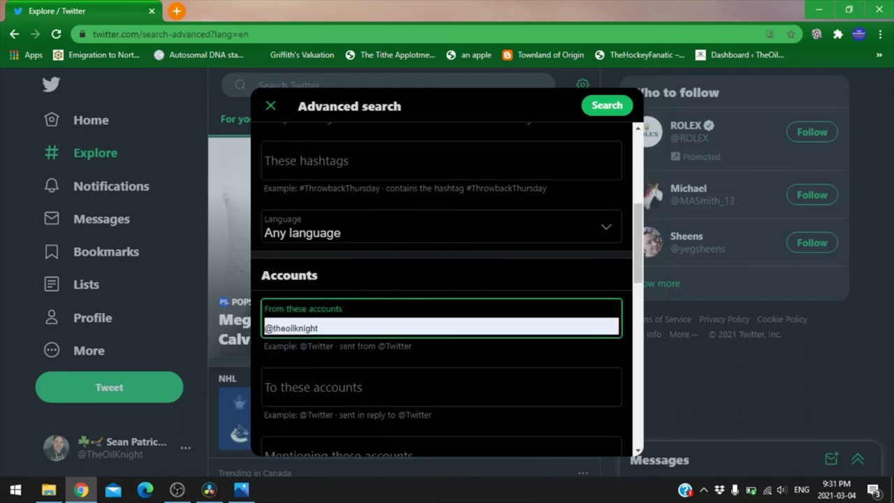
click(613, 106)
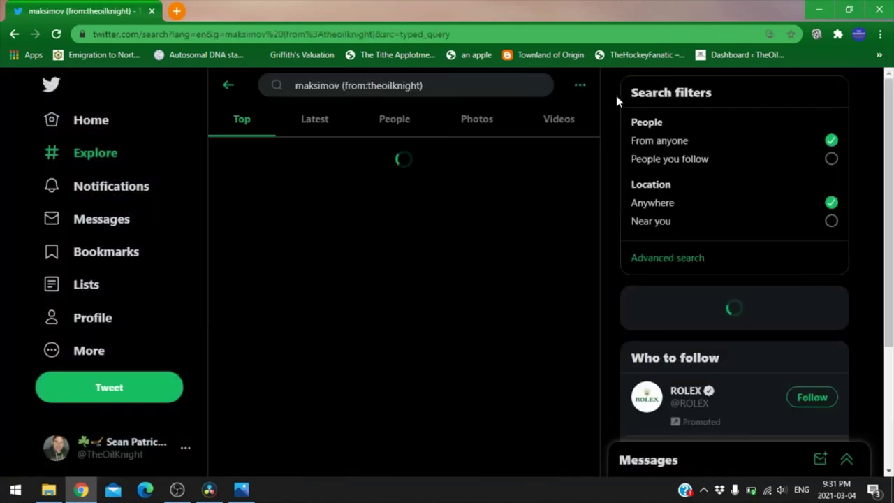
Filter the search results to videos and open the tweet with the clip of Maksimov's assist against VVS.
click(568, 122)
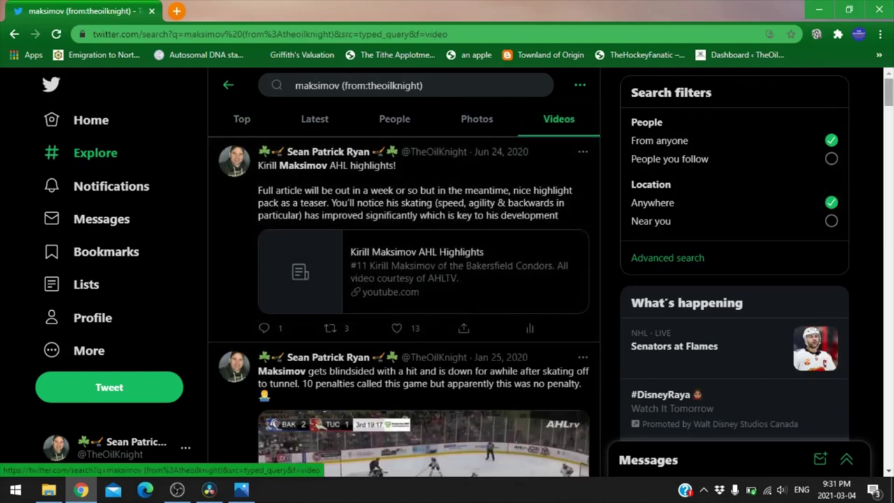
scroll(820, 201, down, 2)
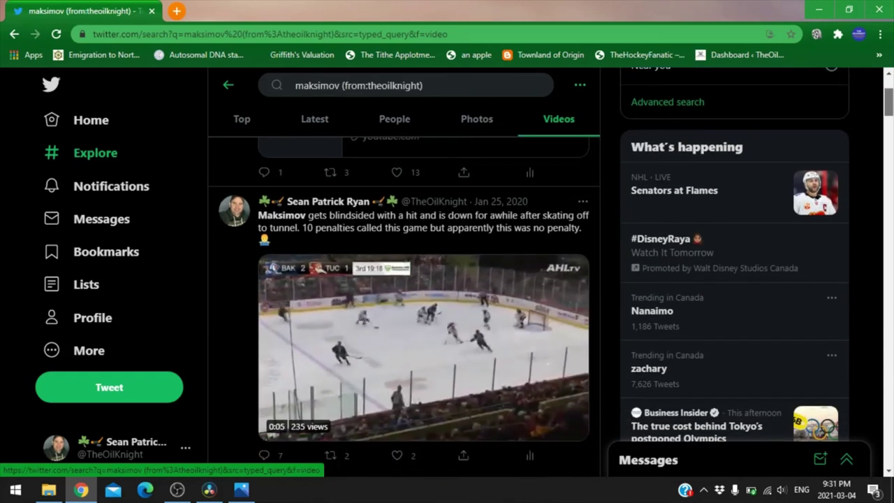
scroll(820, 201, down, 1)
scroll(404, 279, down, 4)
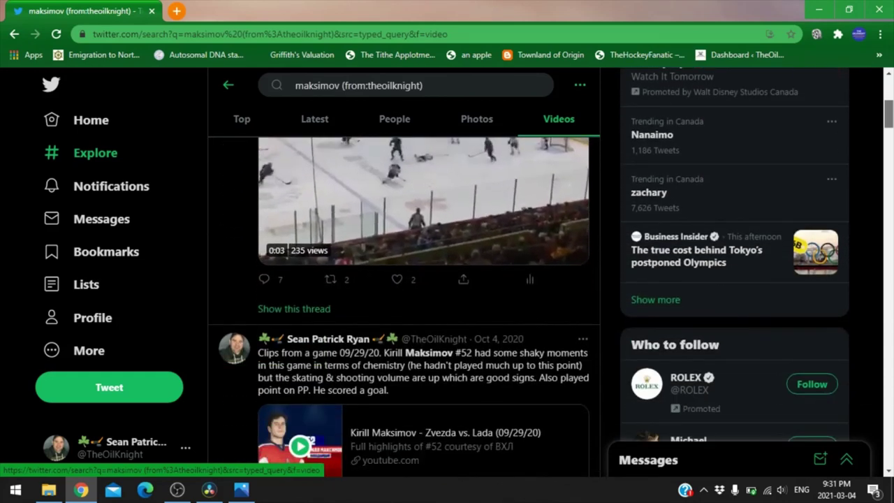
scroll(472, 278, down, 1)
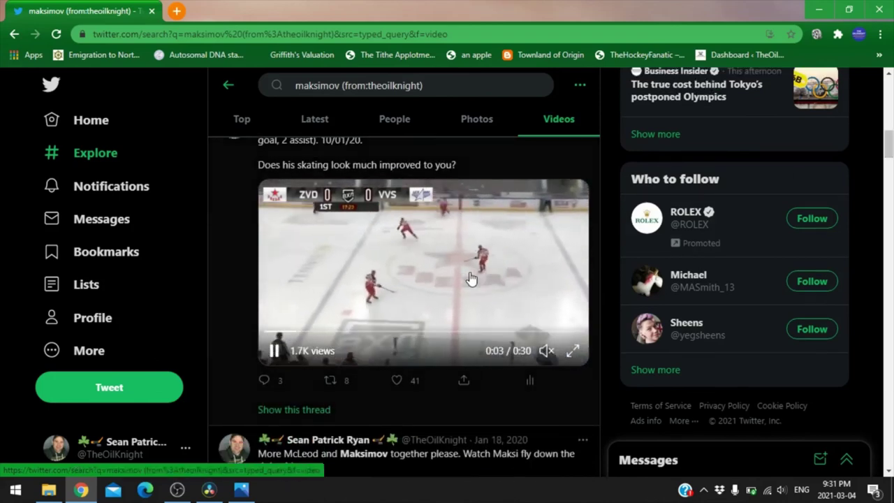
right_click(472, 279)
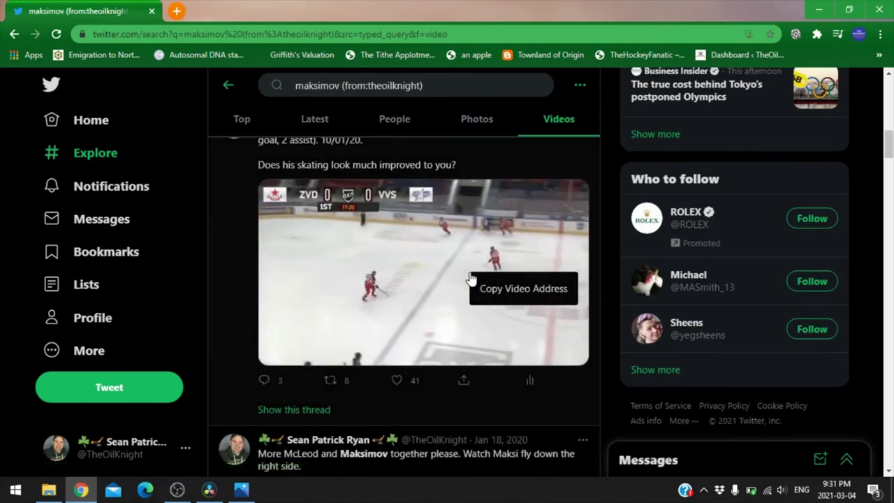
click(488, 407)
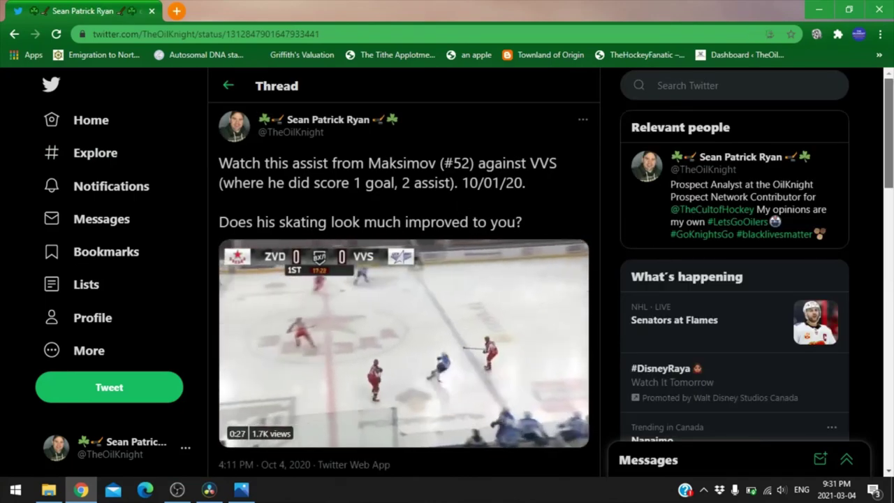
Look through the assist tweet's thread and embedded video, and switch to DaVinci Resolve.
scroll(404, 279, down, 2)
scroll(404, 279, down, 2)
scroll(404, 279, down, 3)
scroll(260, 201, up, 4)
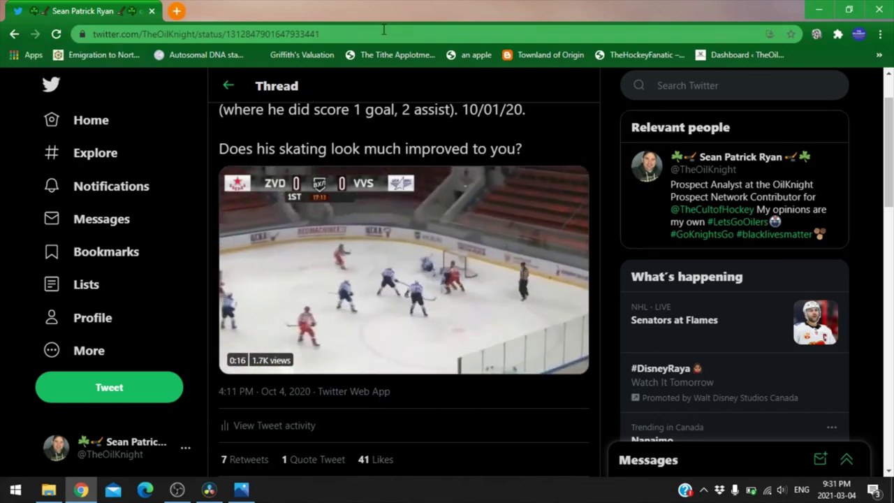
click(210, 491)
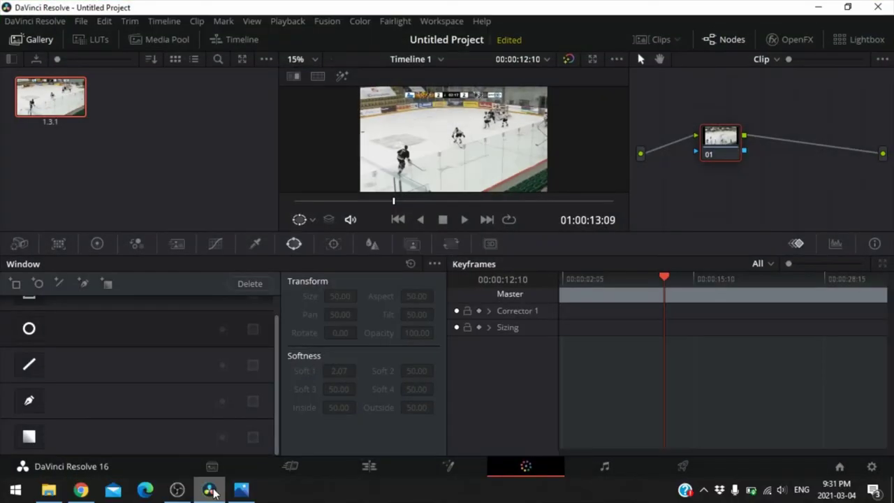